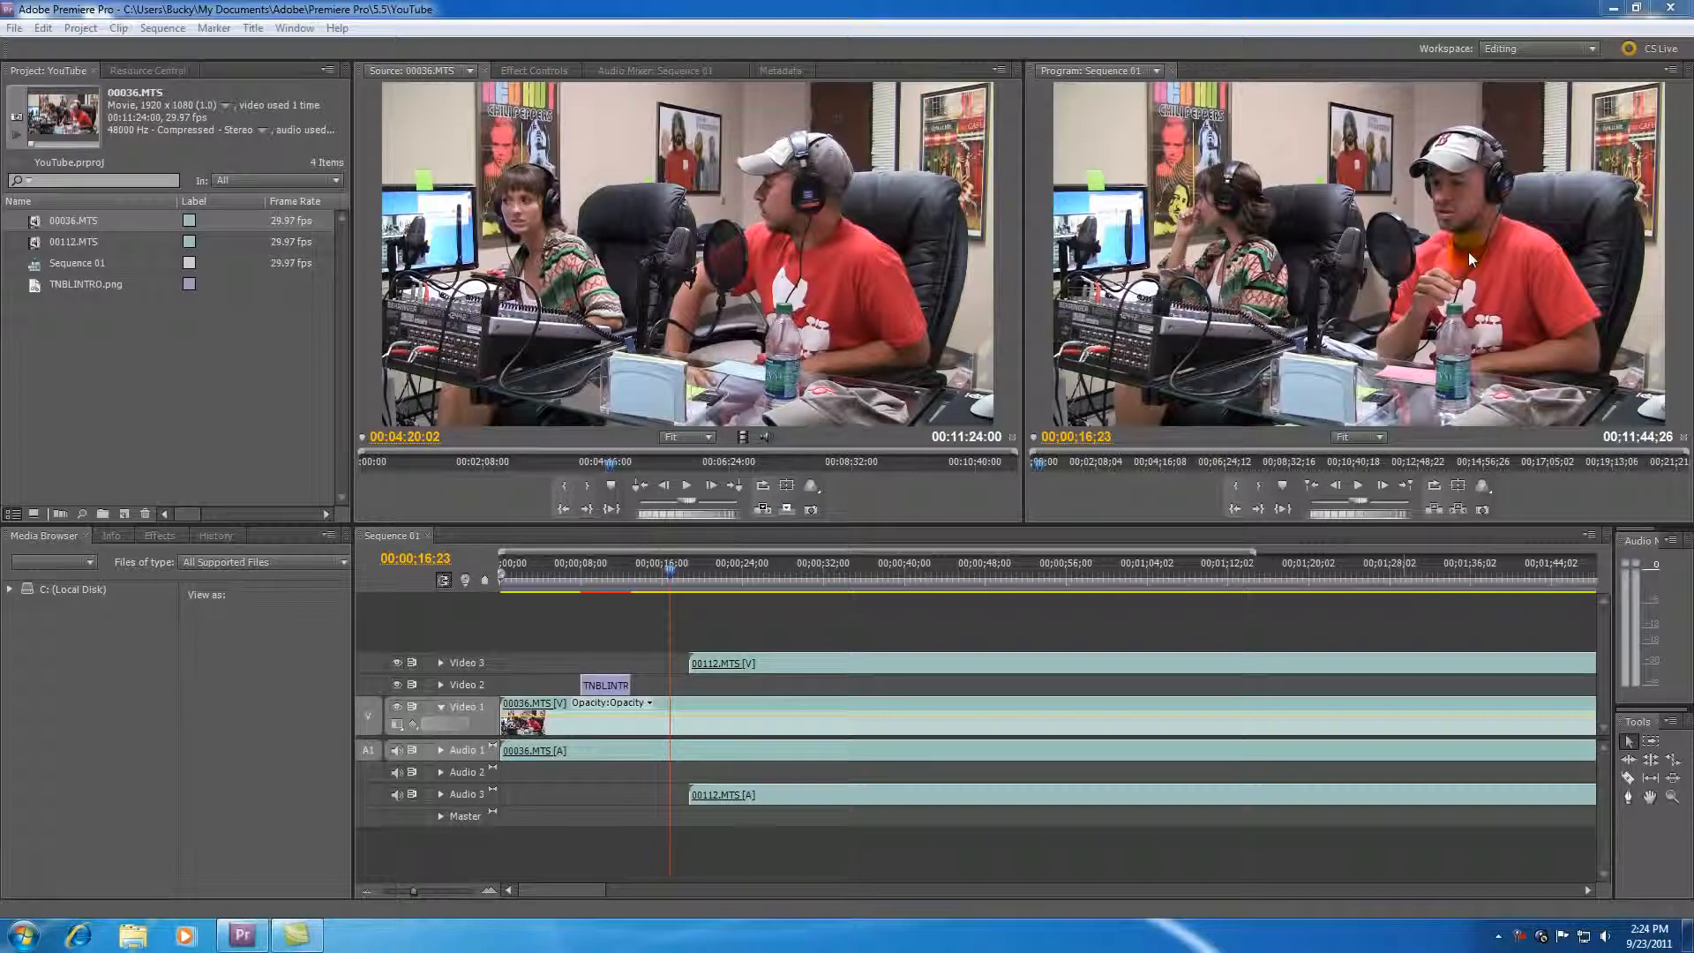
# - Play the sequence in the Program monitor across the start of the 00112.MTS clip, and stop playback
pyautogui.click(1361, 503)
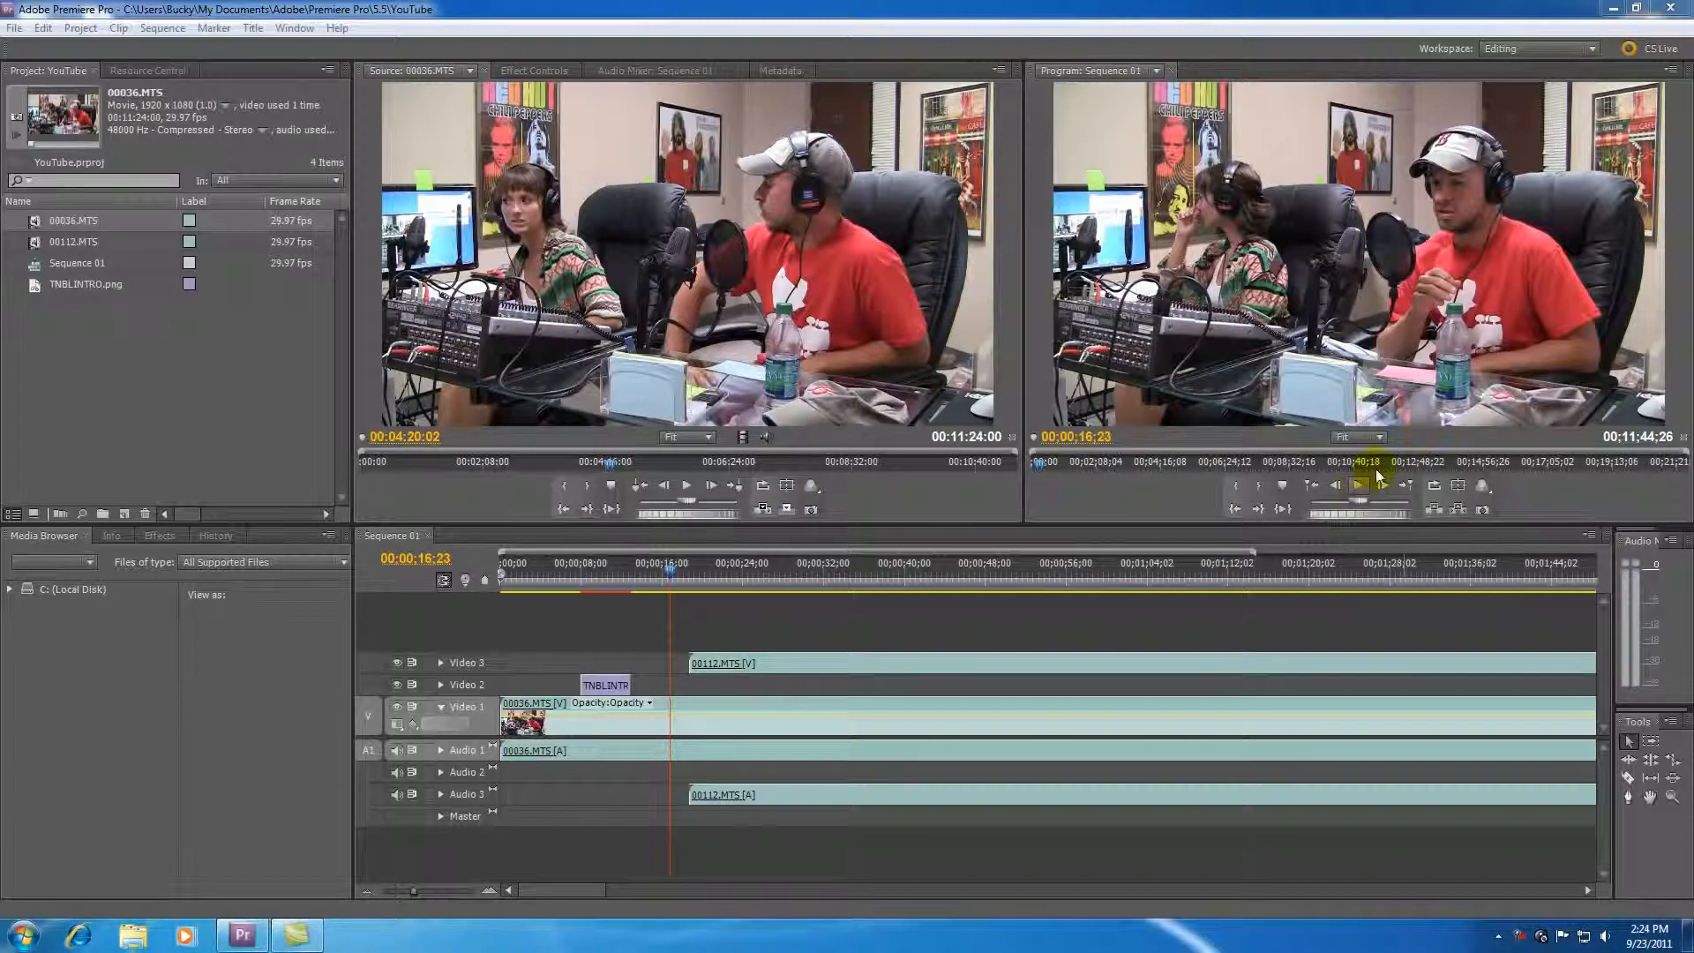
pyautogui.click(1360, 491)
pyautogui.click(1360, 491)
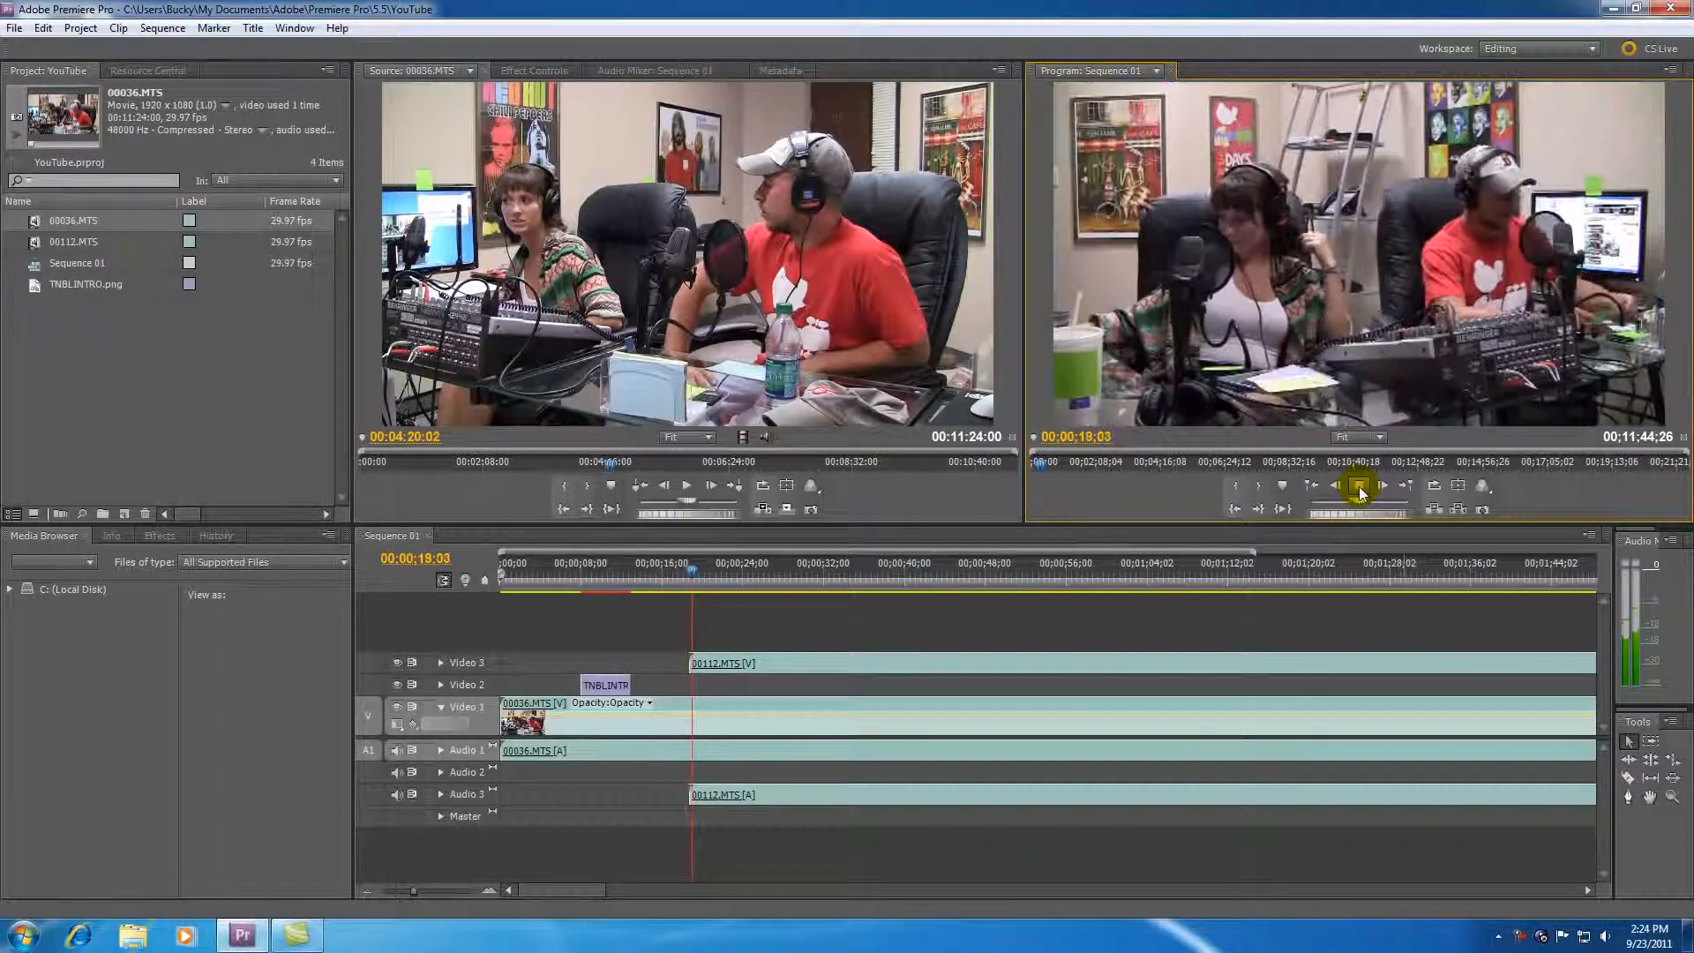
pyautogui.click(1358, 489)
# - Step the sequence three frames forward and four frames back in the Program monitor, reaching 00;00;19;18
pyautogui.click(1382, 488)
pyautogui.click(1382, 488)
pyautogui.click(1382, 488)
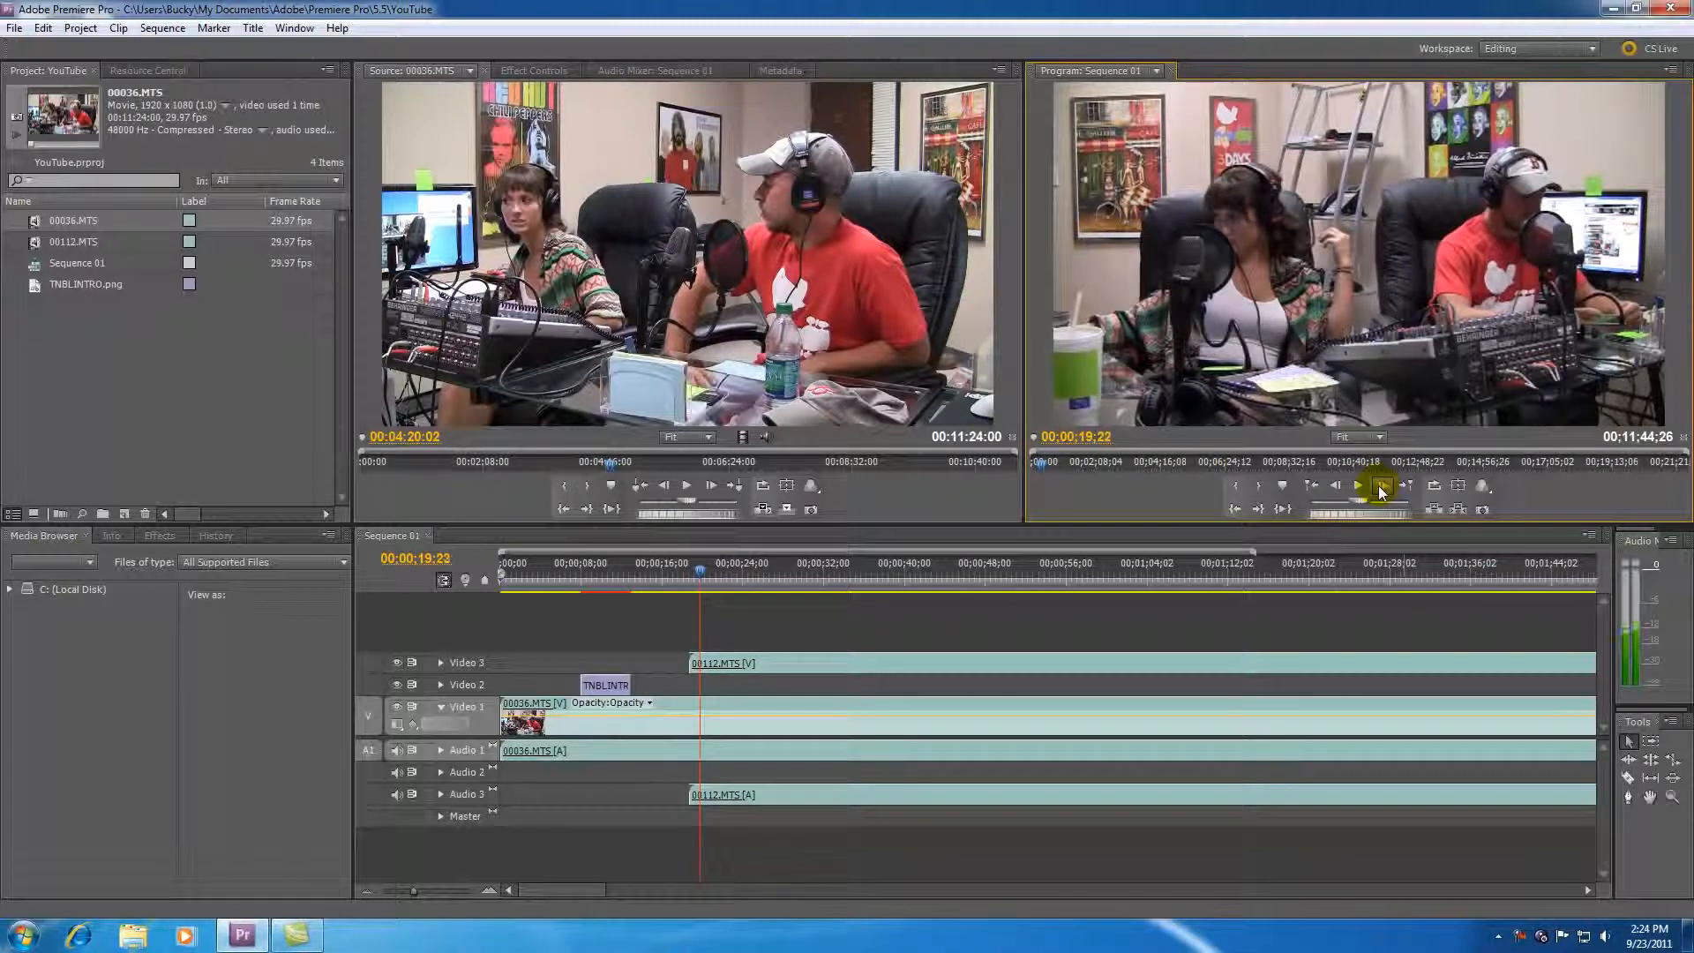
pyautogui.click(1337, 487)
pyautogui.click(1338, 487)
pyautogui.click(1338, 485)
pyautogui.click(1340, 484)
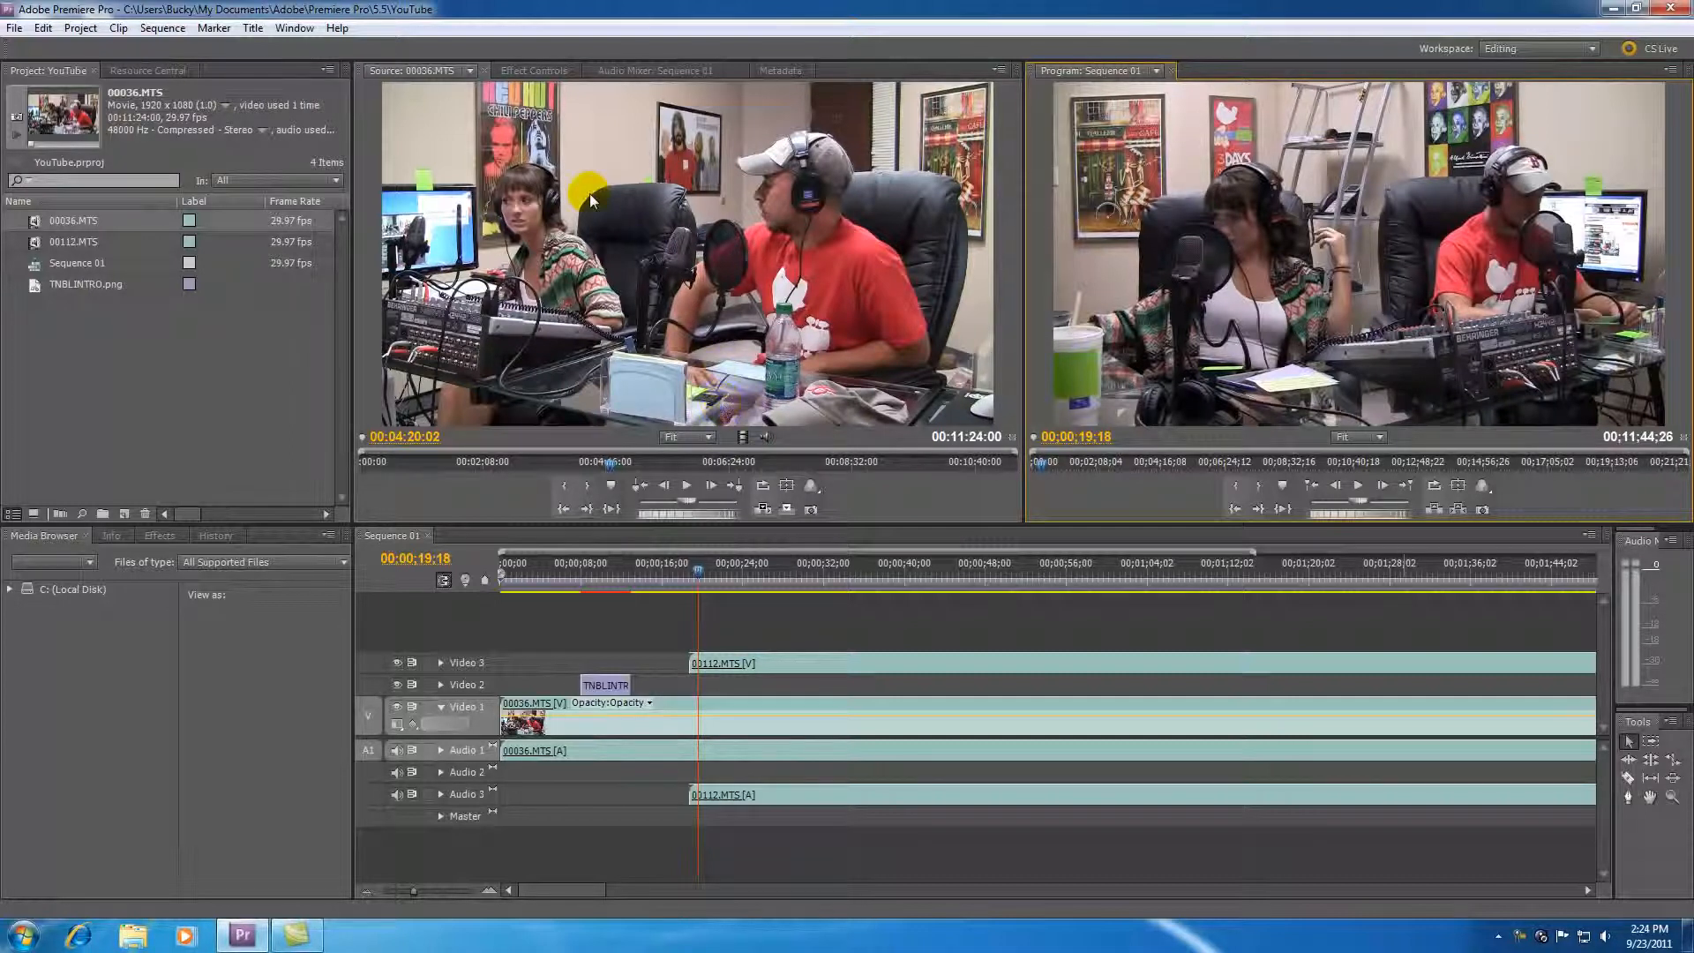
# - Preview the project clip 00112.MTS in the Source monitor, followed by 00036.MTS
pyautogui.click(535, 70)
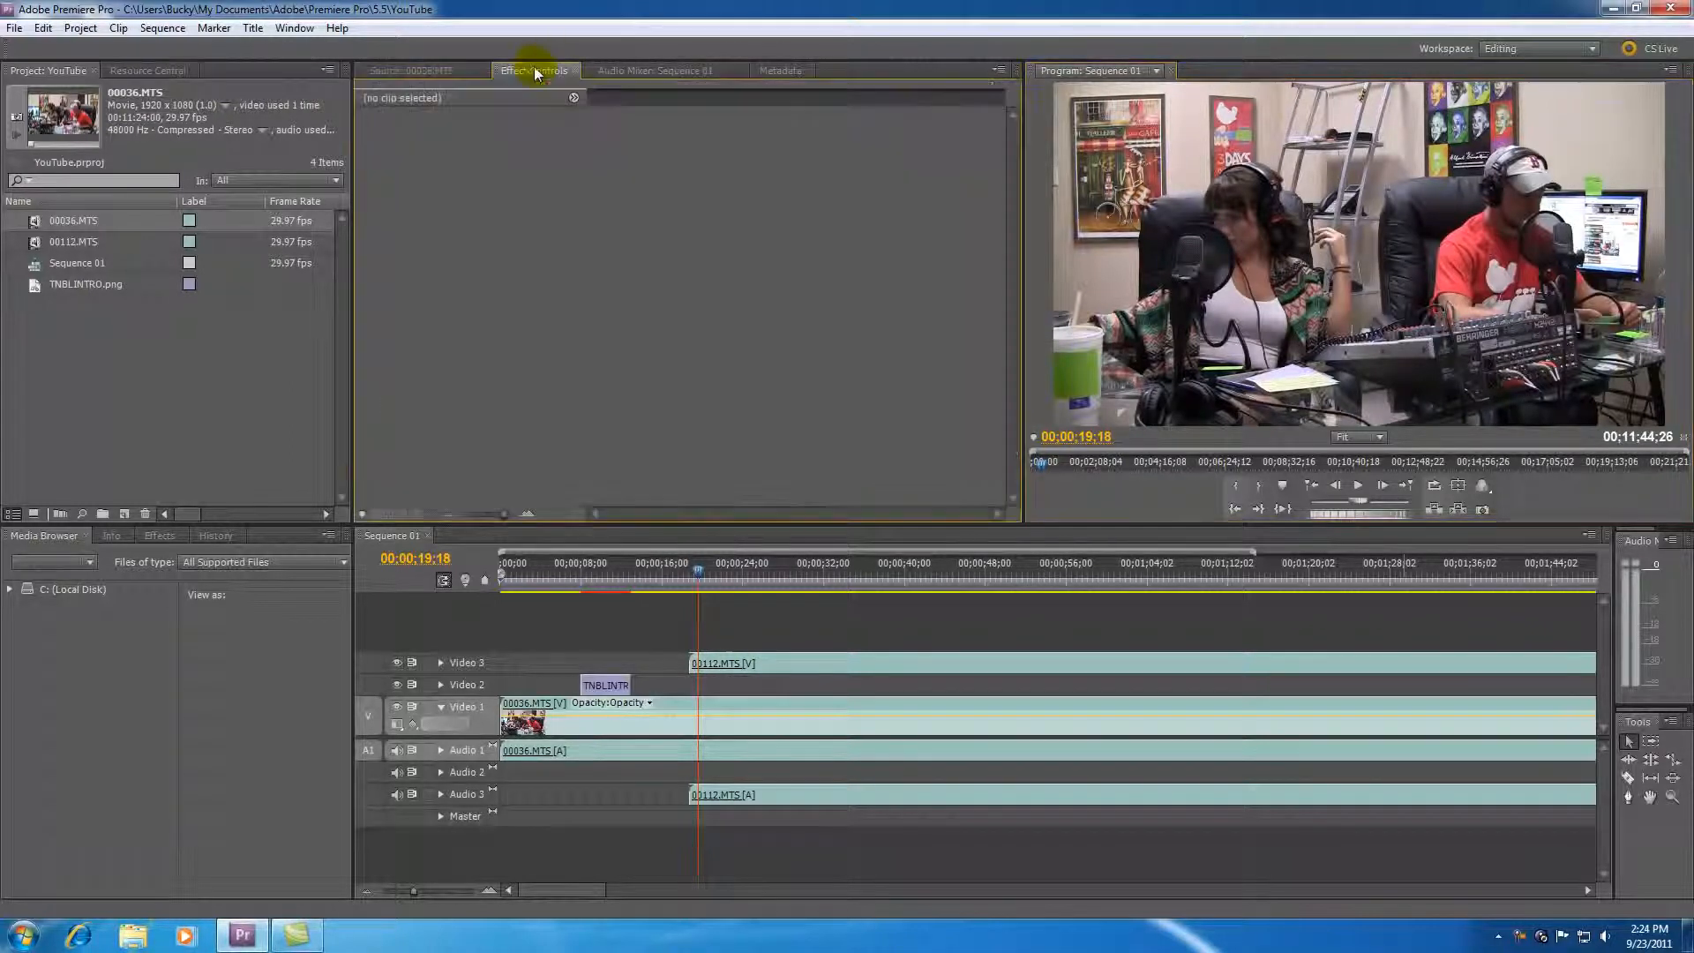
pyautogui.doubleClick(35, 244)
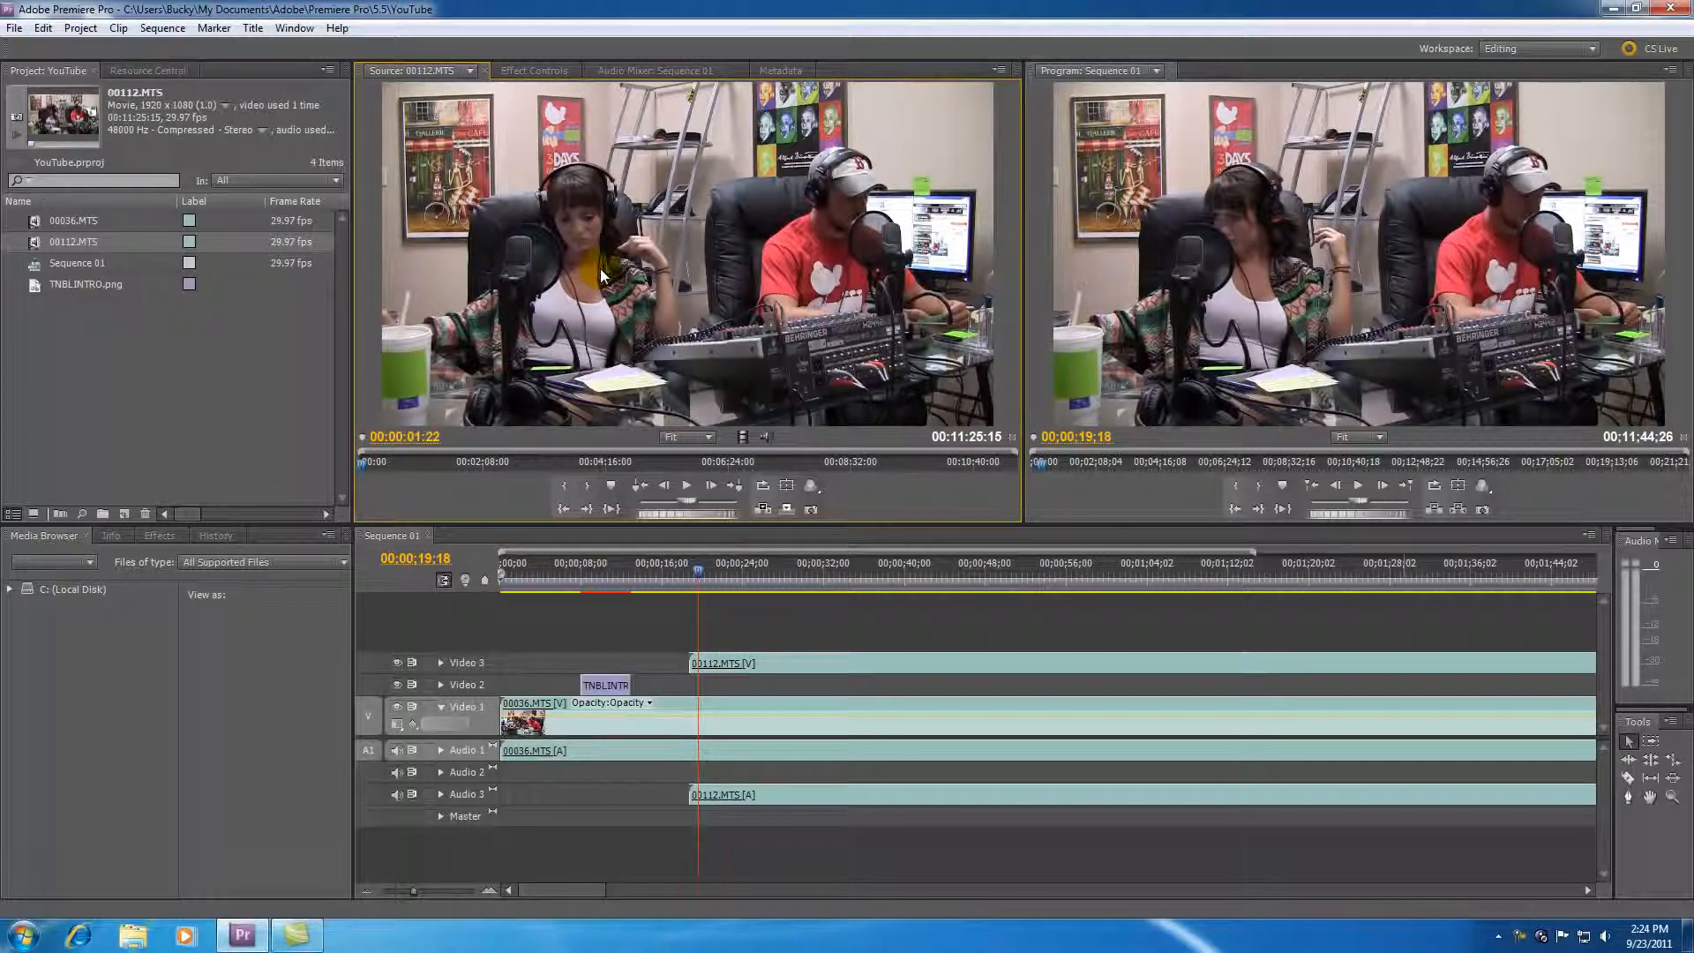
pyautogui.click(33, 223)
pyautogui.click(37, 243)
pyautogui.click(36, 289)
pyautogui.click(37, 227)
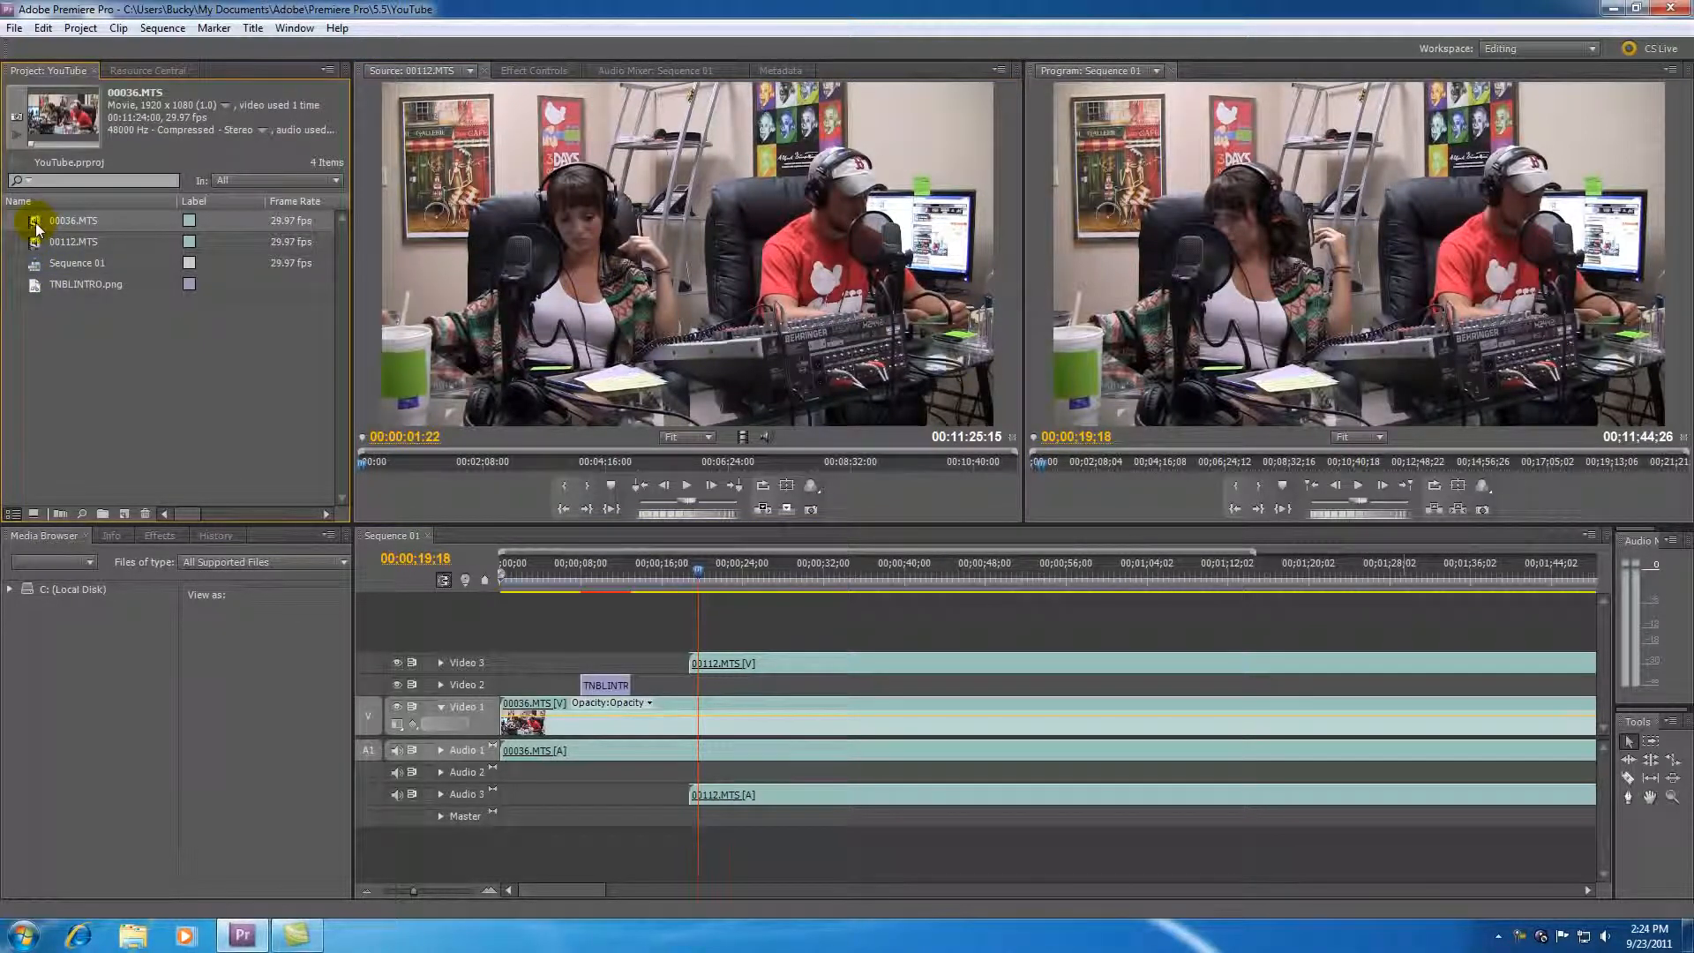
pyautogui.click(35, 243)
pyautogui.click(38, 228)
pyautogui.doubleClick(36, 228)
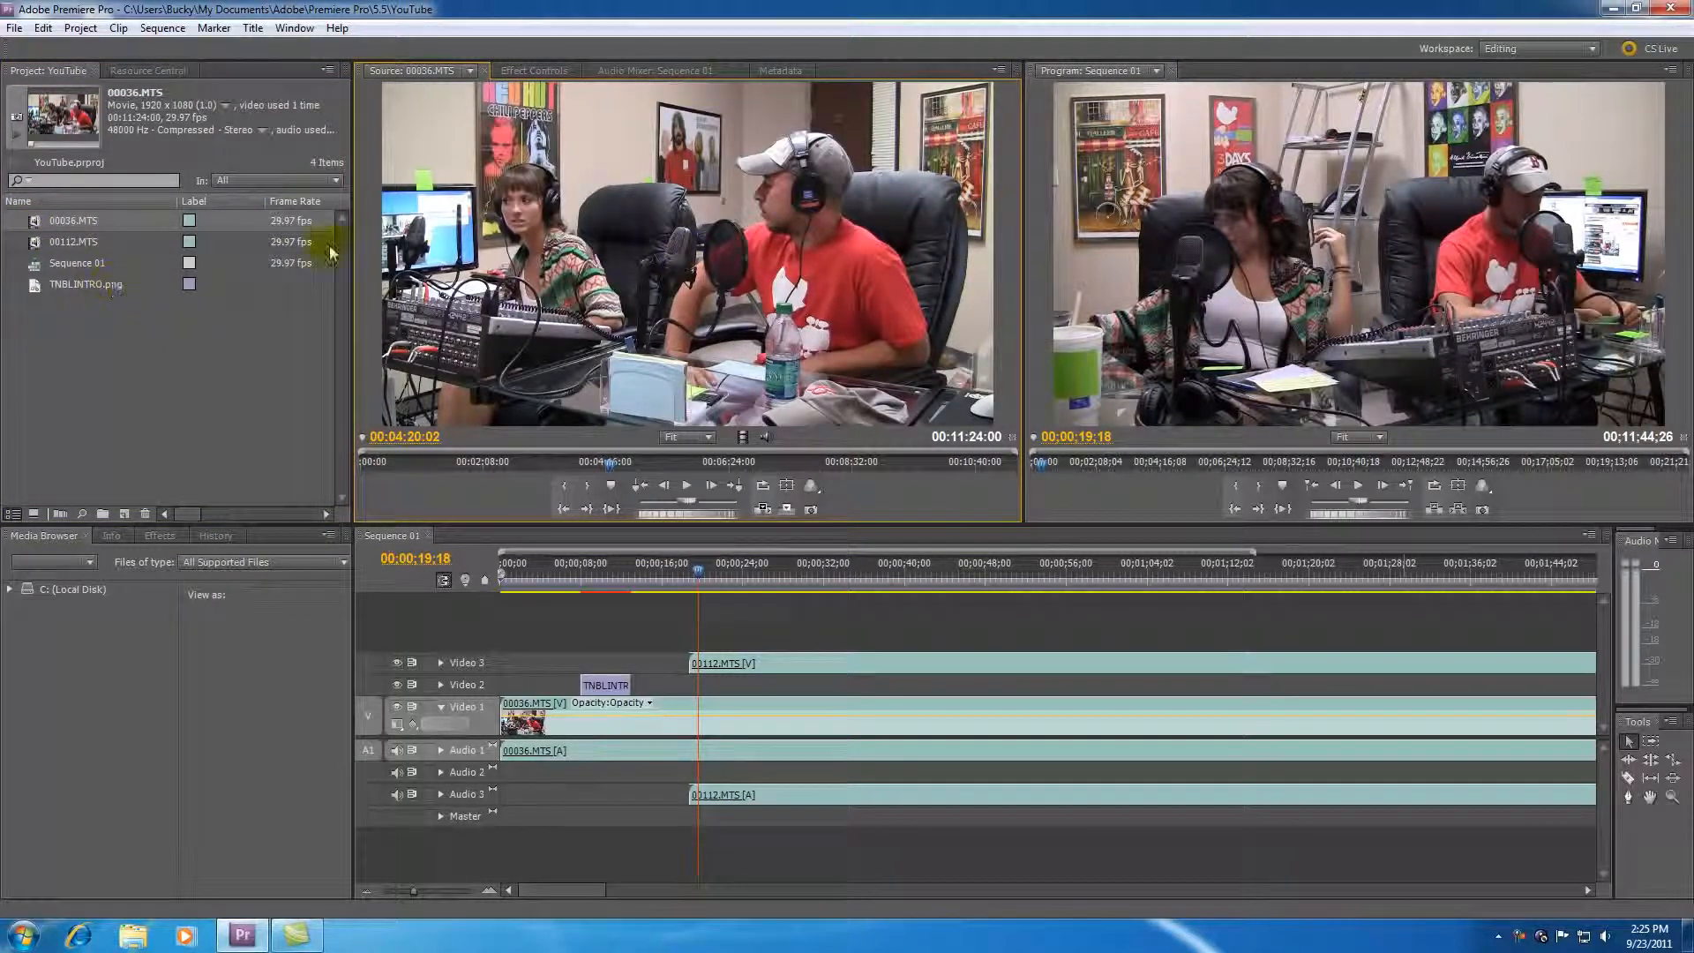
# - View 00112.MTS, the TNBLINTRO.png still and 00036.MTS one after another in the Source monitor
pyautogui.doubleClick(35, 247)
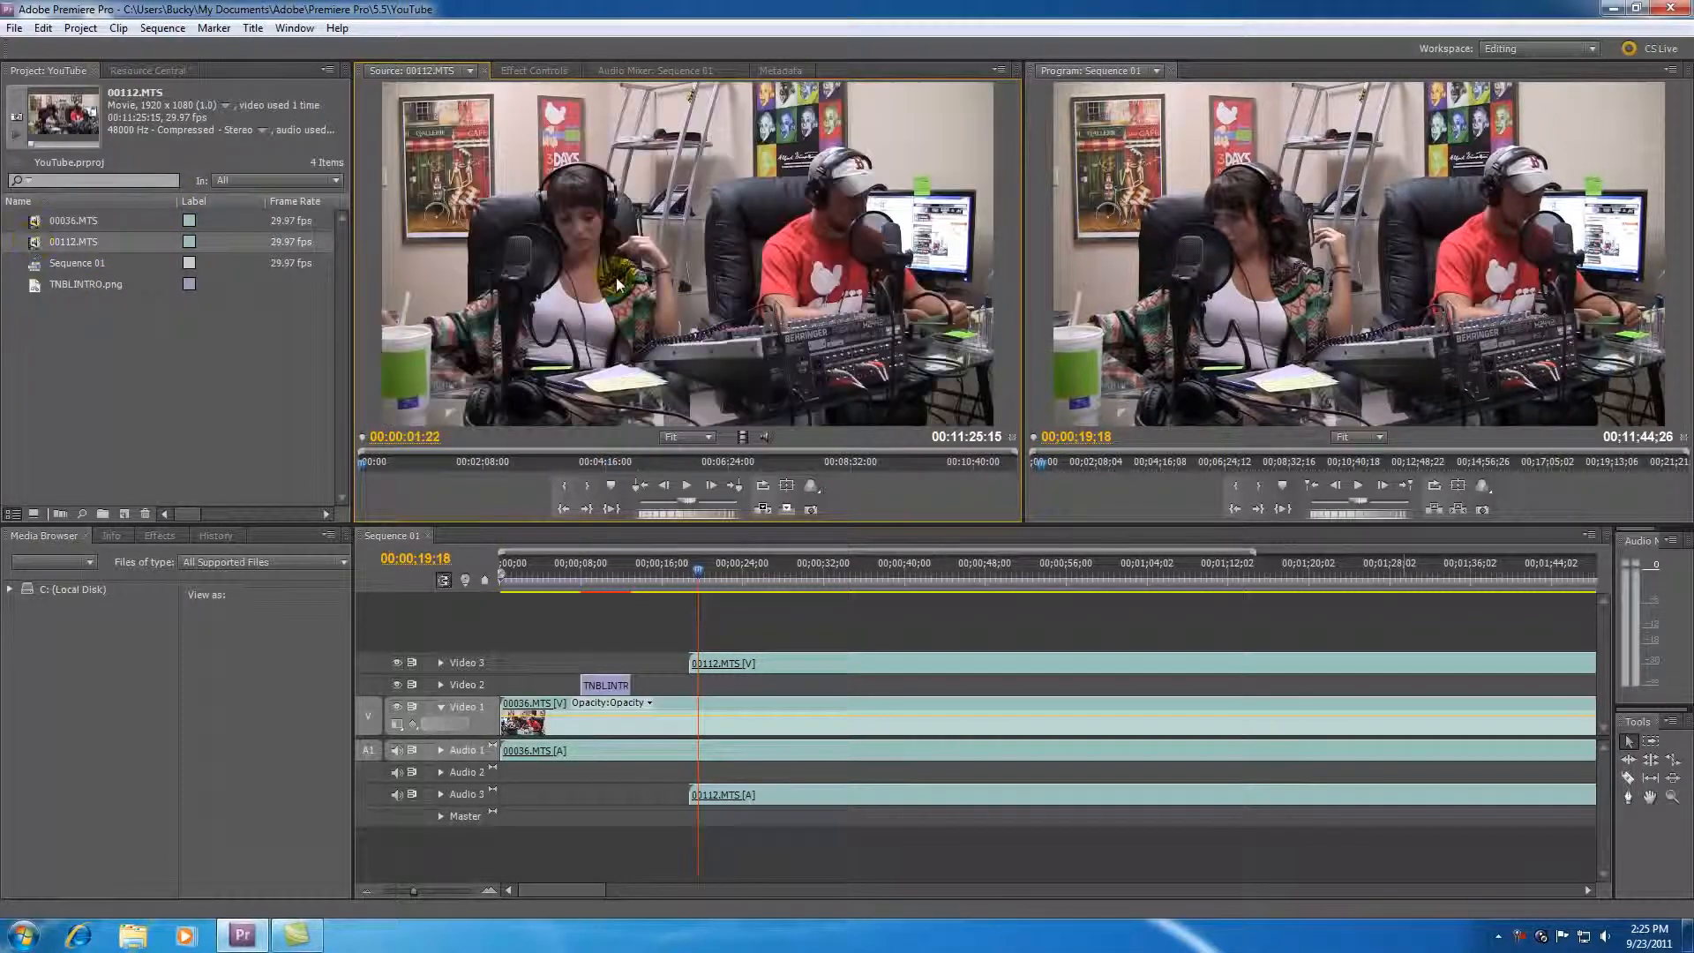
pyautogui.doubleClick(33, 287)
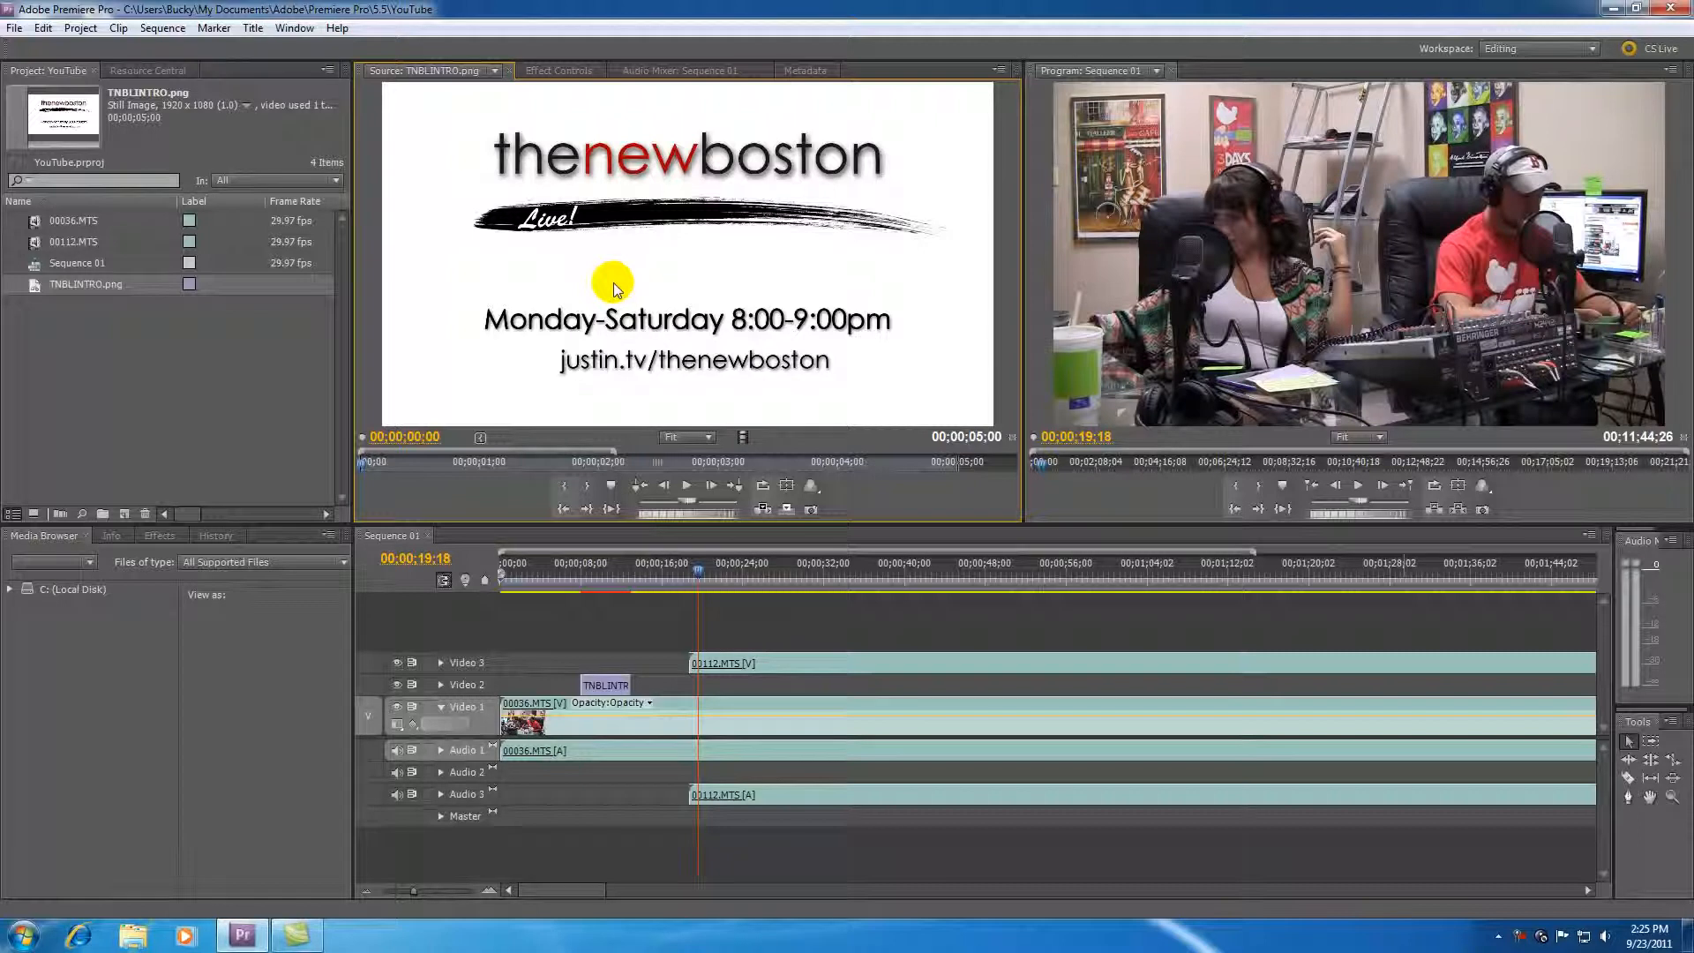
pyautogui.doubleClick(33, 221)
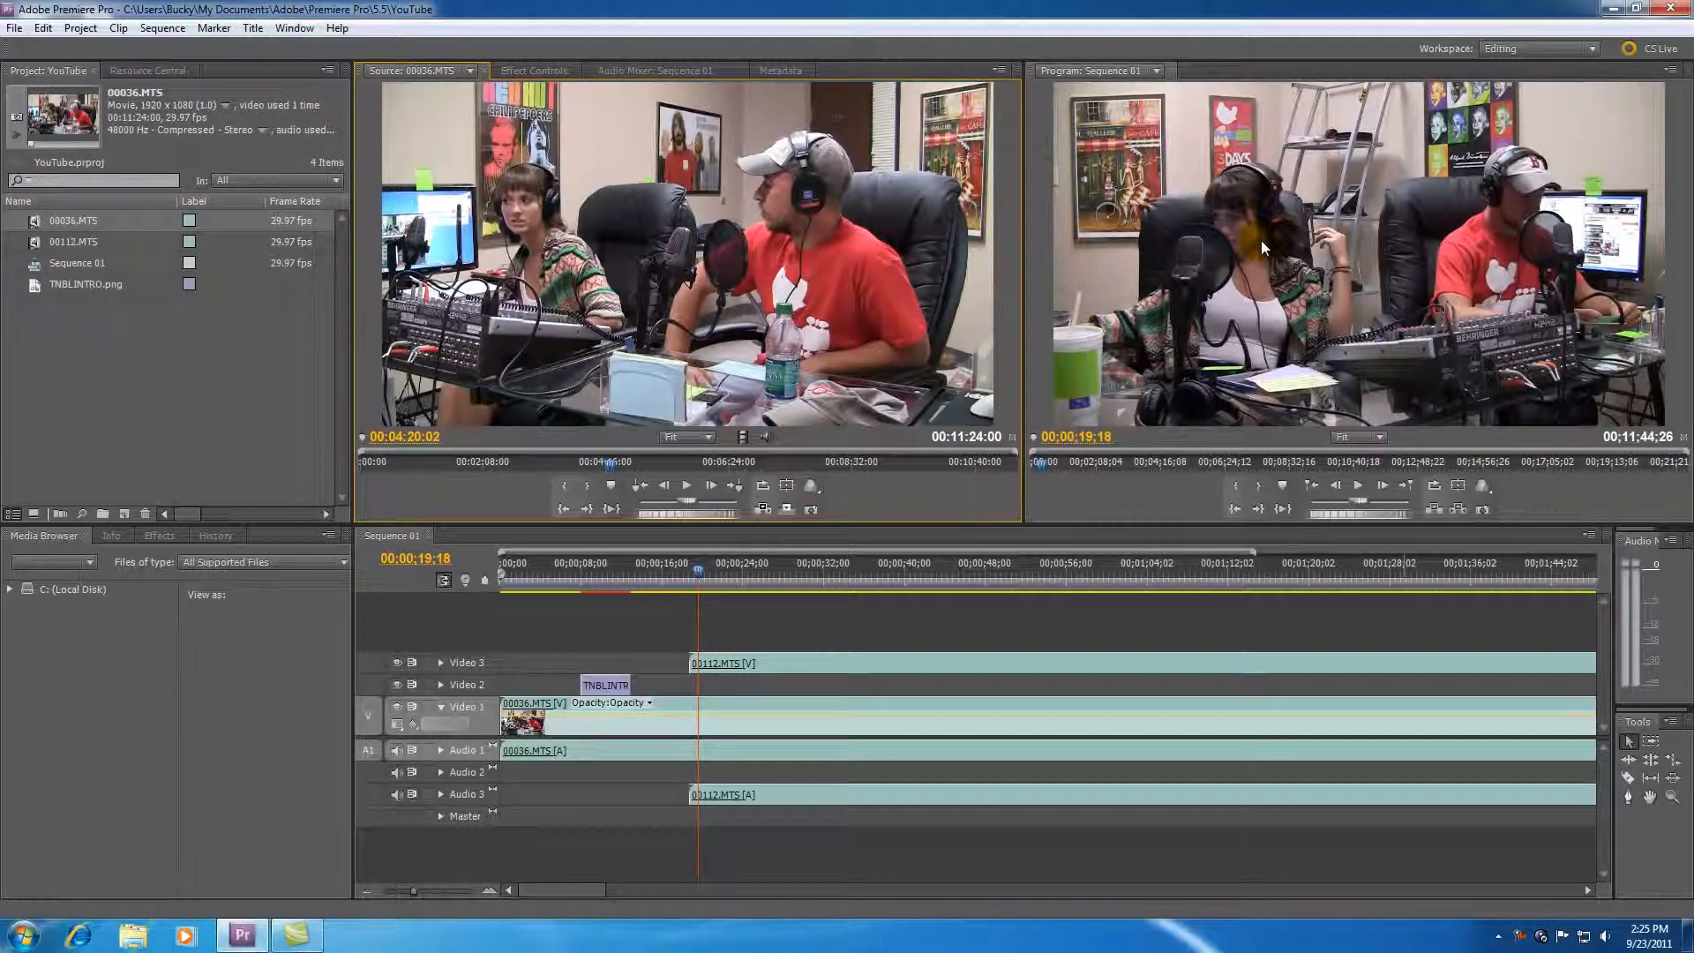
# - Move the sequence playhead to 00;00;11;00 over the TNBLINTRO still and briefly play 00036.MTS in the Source monitor
pyautogui.moveTo(664, 563); pyautogui.dragTo(610, 566)
pyautogui.click(685, 487)
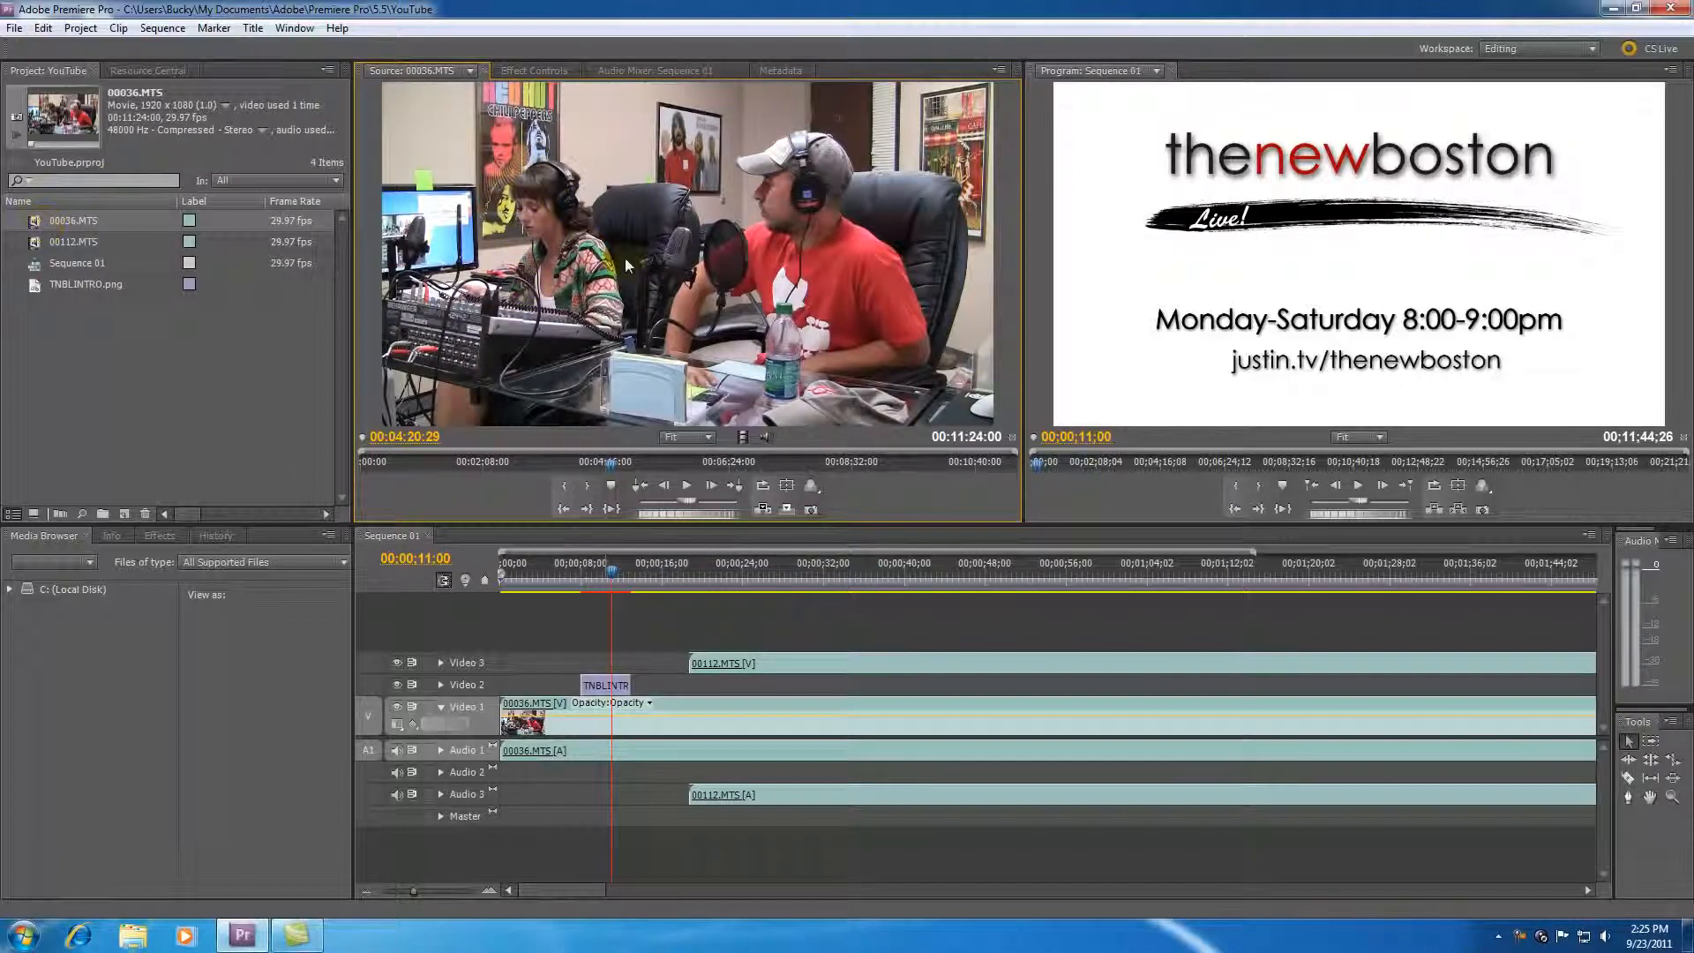
# - Scrub the sequence to 00;00;12;04 and play it from the intro still into the 00112.MTS clip
pyautogui.click(614, 624)
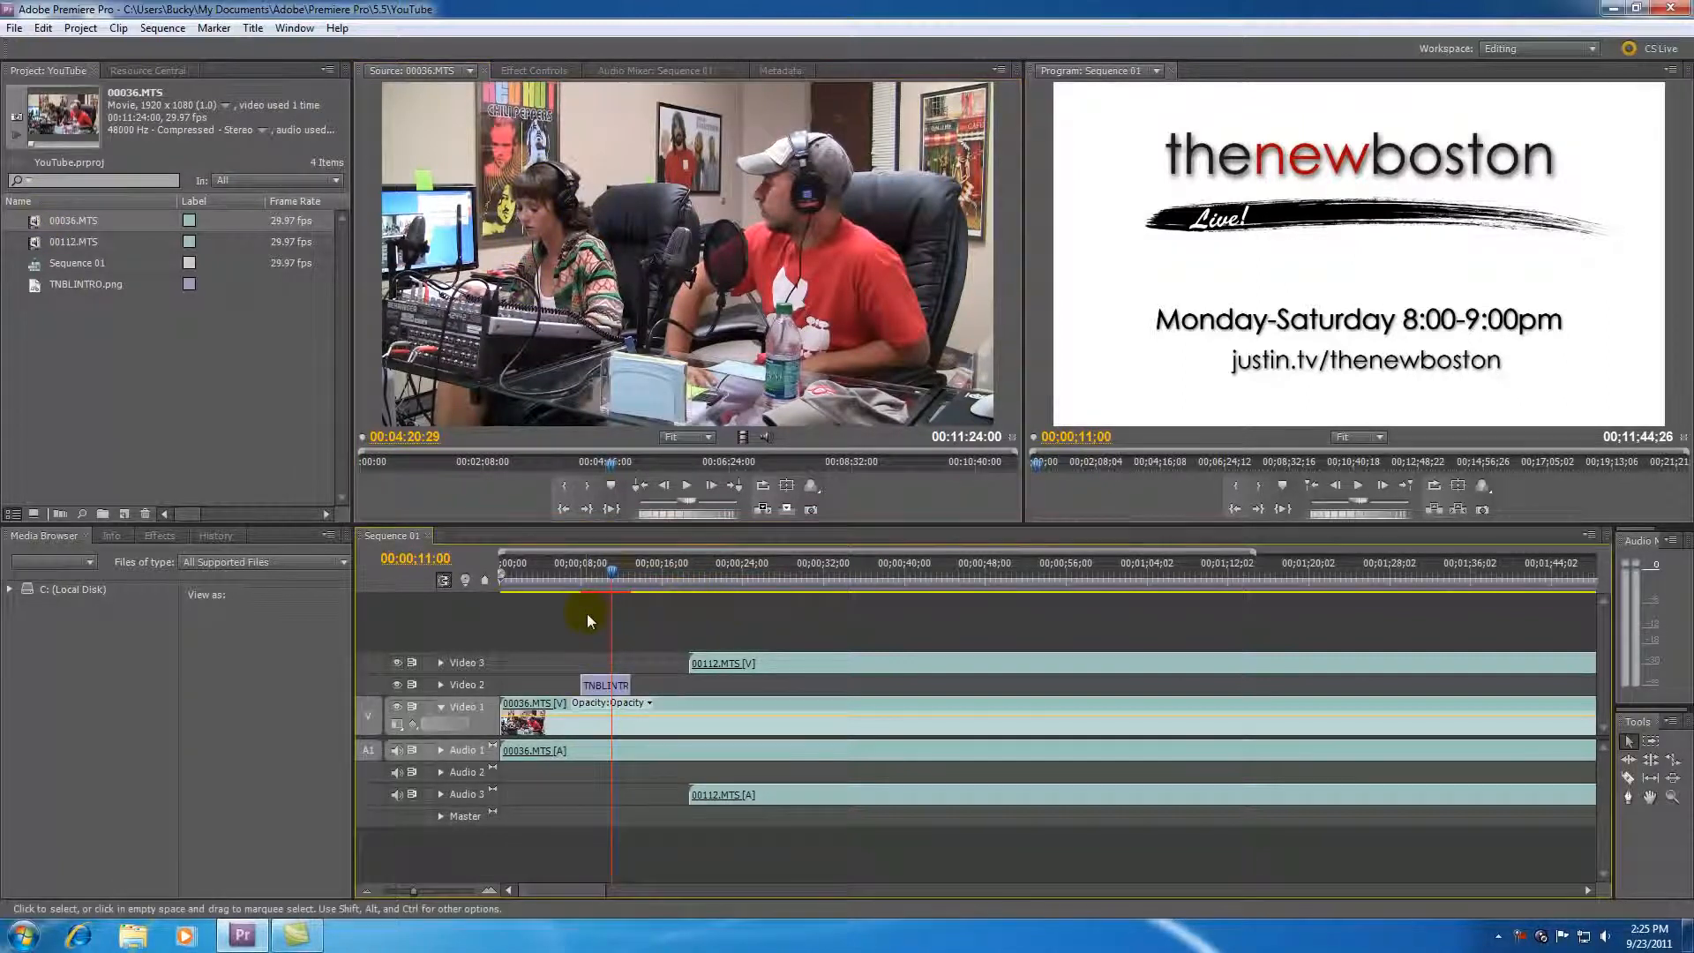
pyautogui.click(617, 574)
pyautogui.moveTo(618, 575); pyautogui.dragTo(693, 578)
pyautogui.click(623, 585)
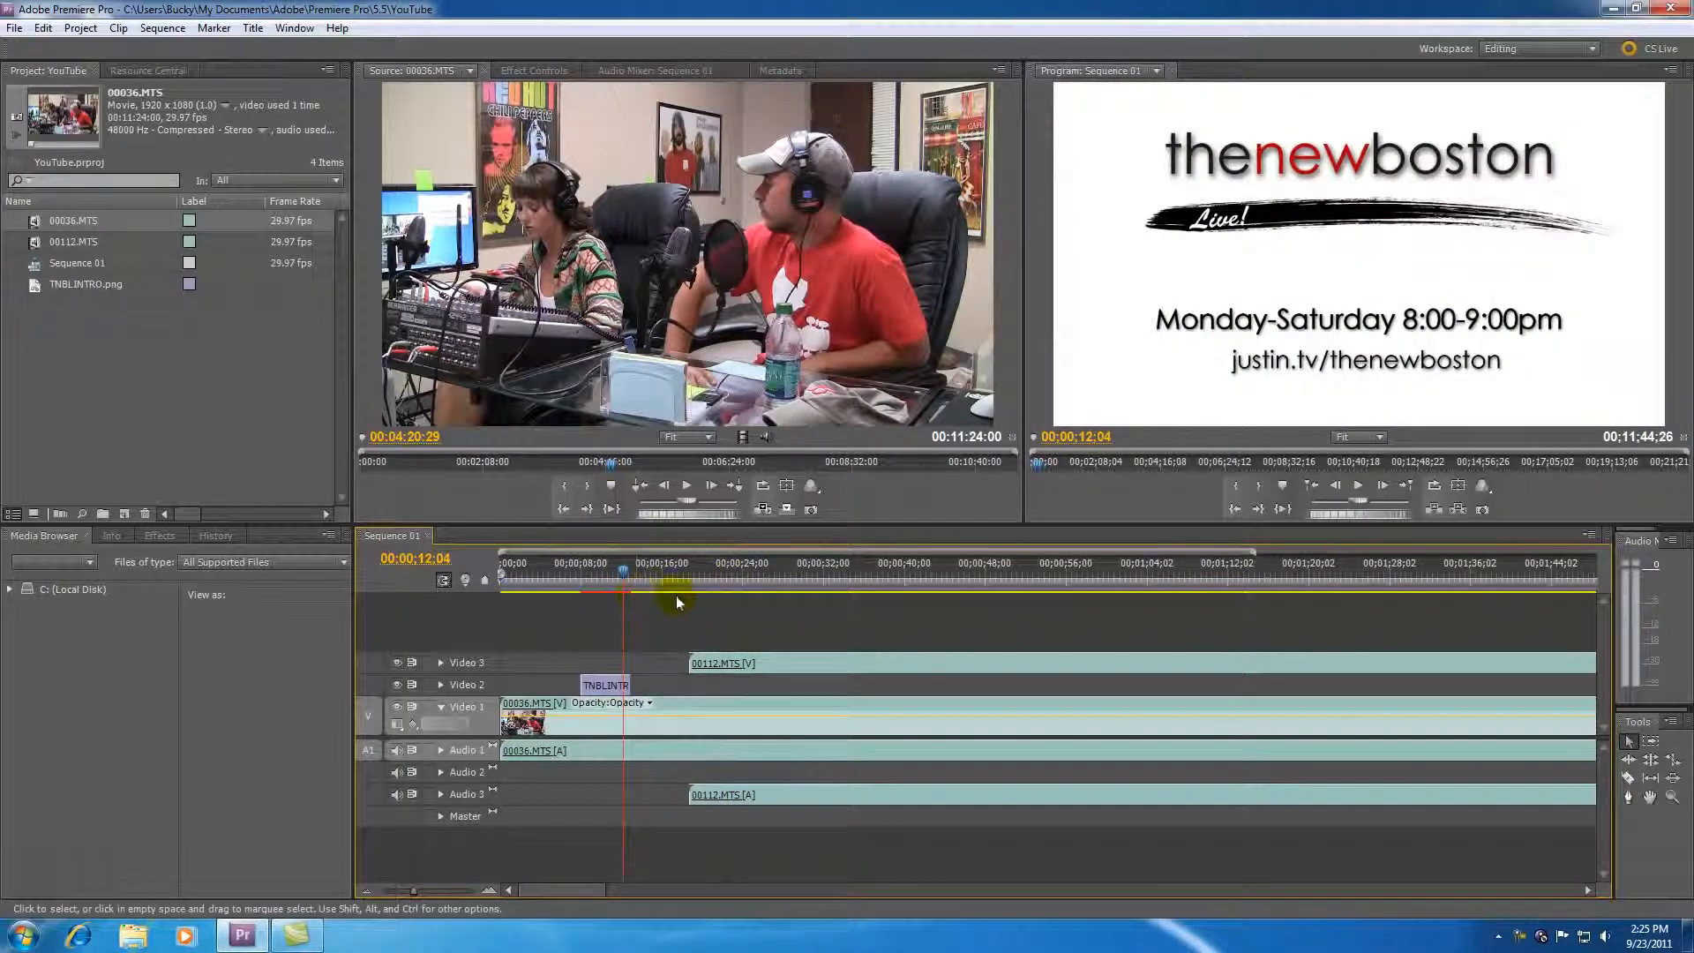
pyautogui.press('space')
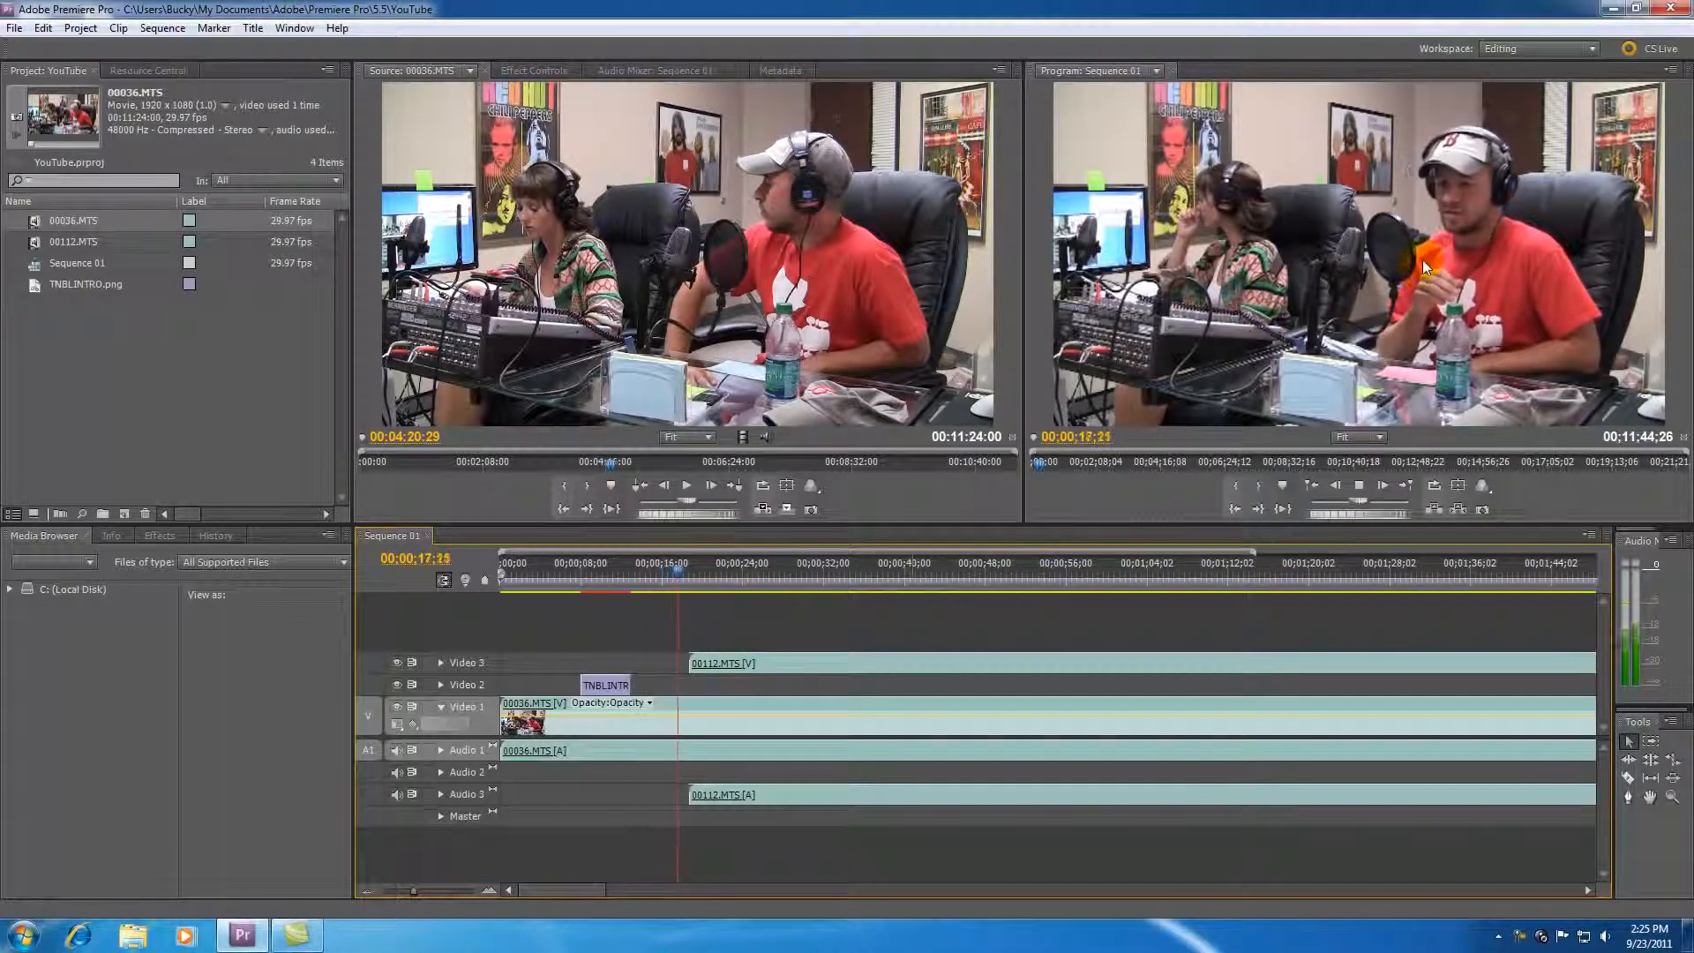
pyautogui.press('space')
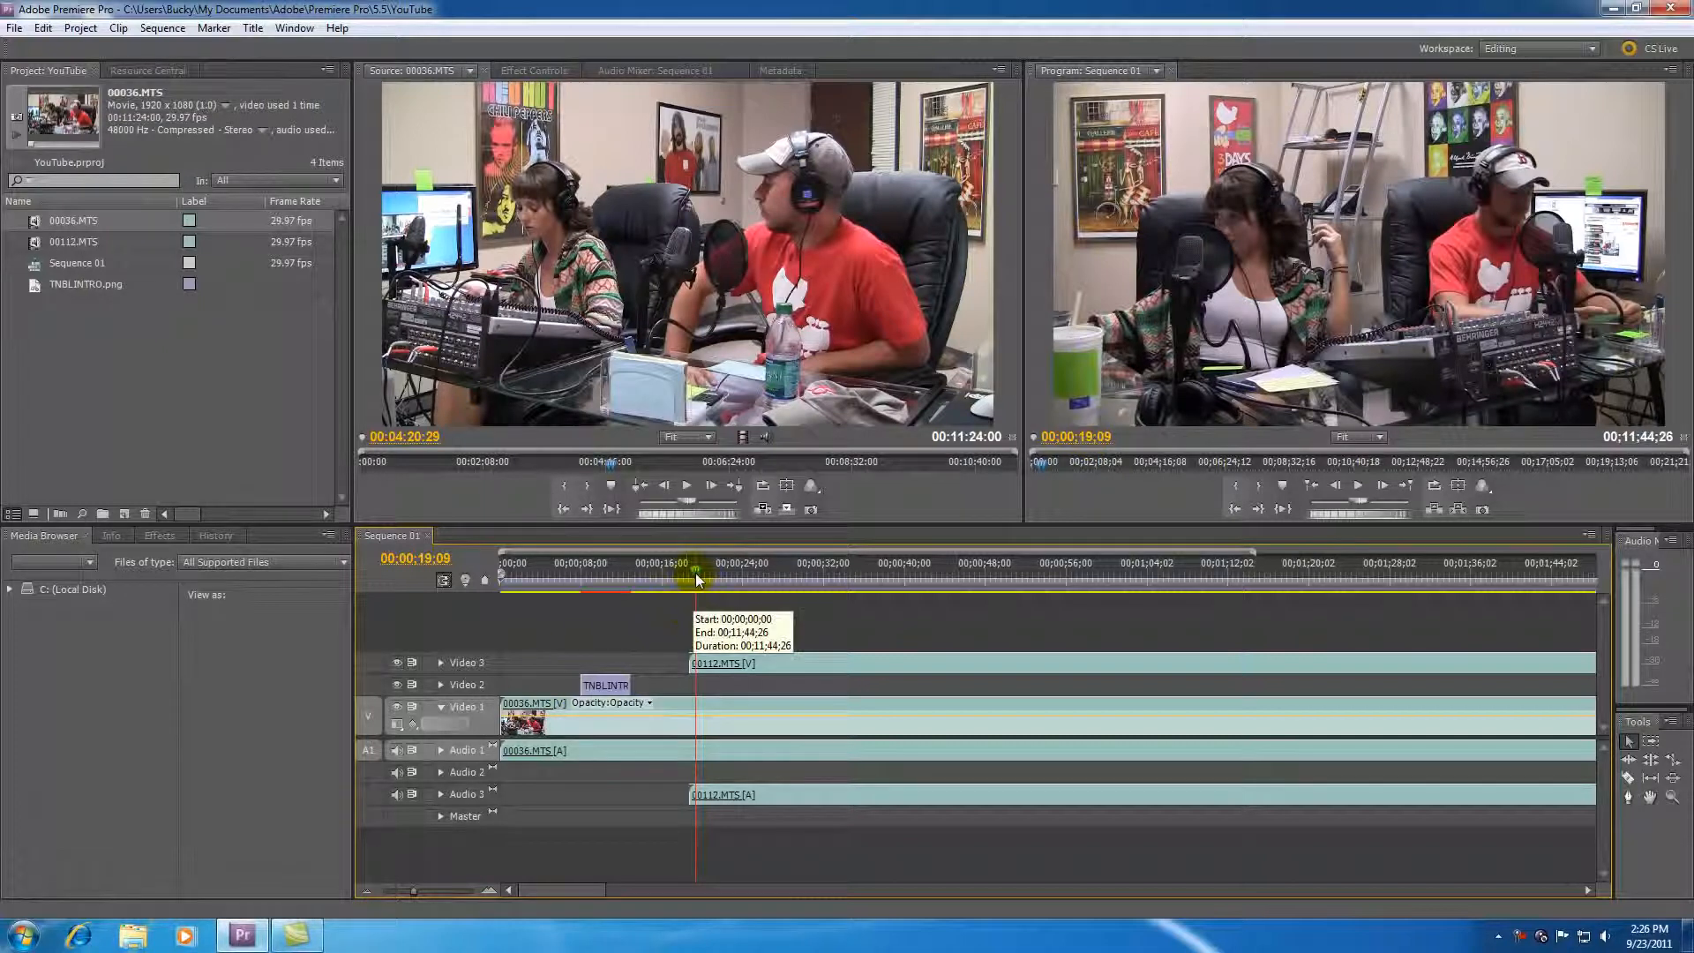
# - Move the playhead to 00;00;10;09 and shift the TNBLINTRO.png clip on Video 2 to start there
pyautogui.moveTo(697, 574); pyautogui.dragTo(602, 584)
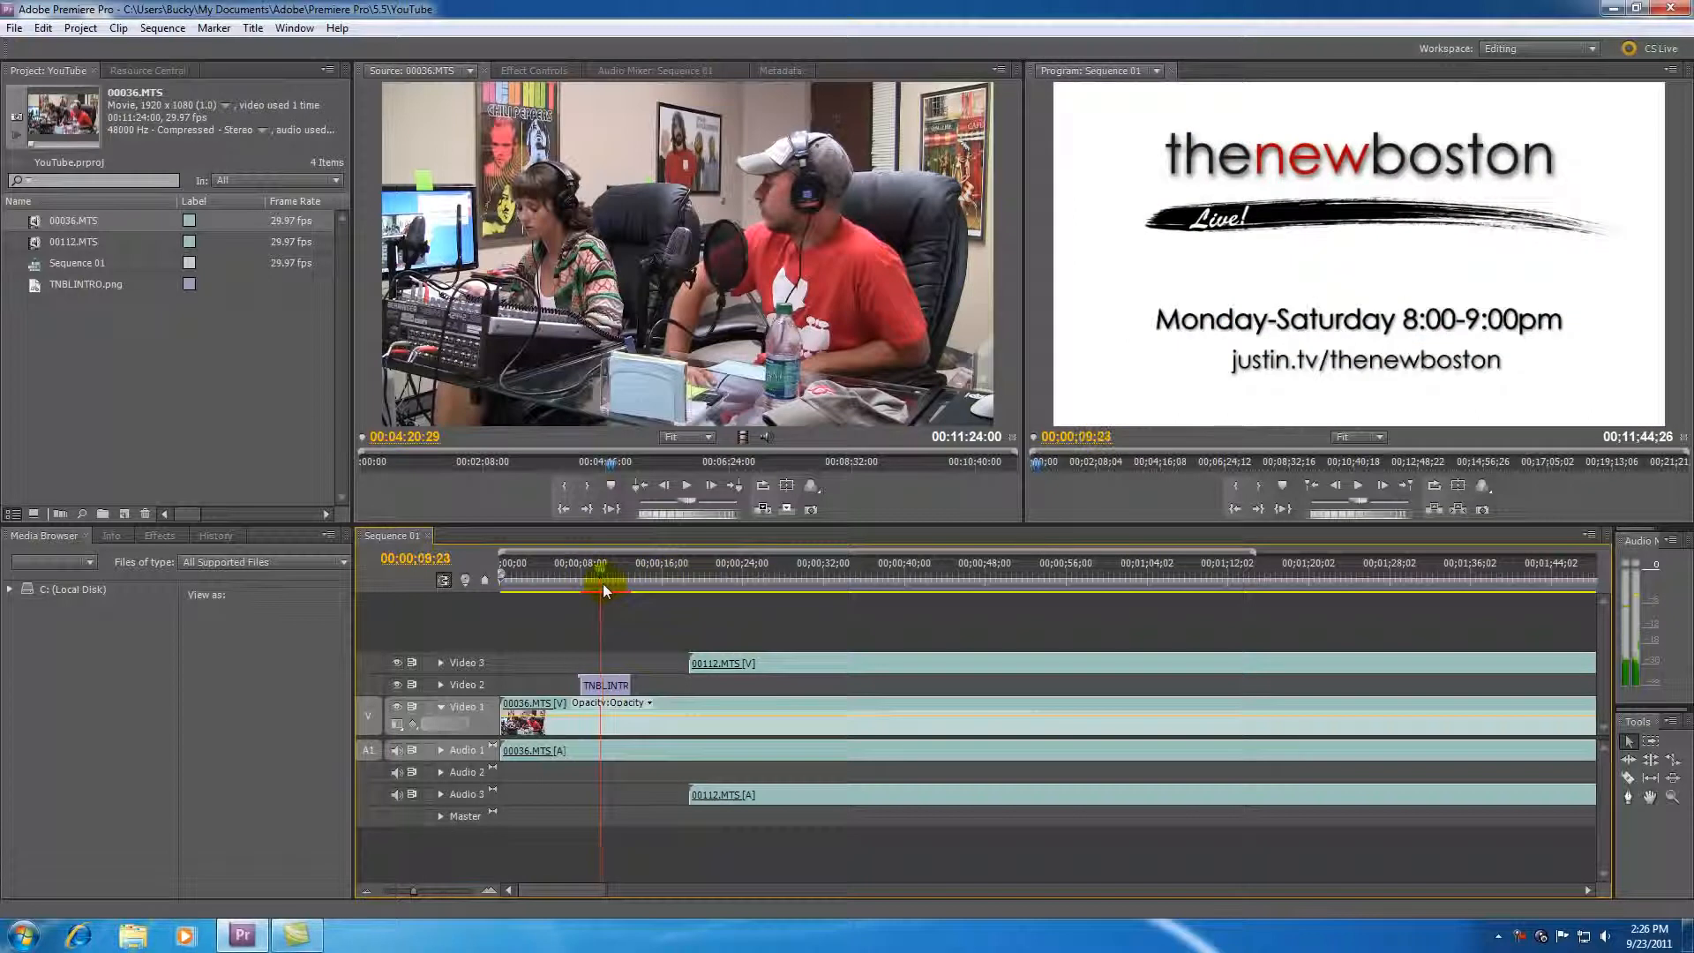
pyautogui.click(601, 577)
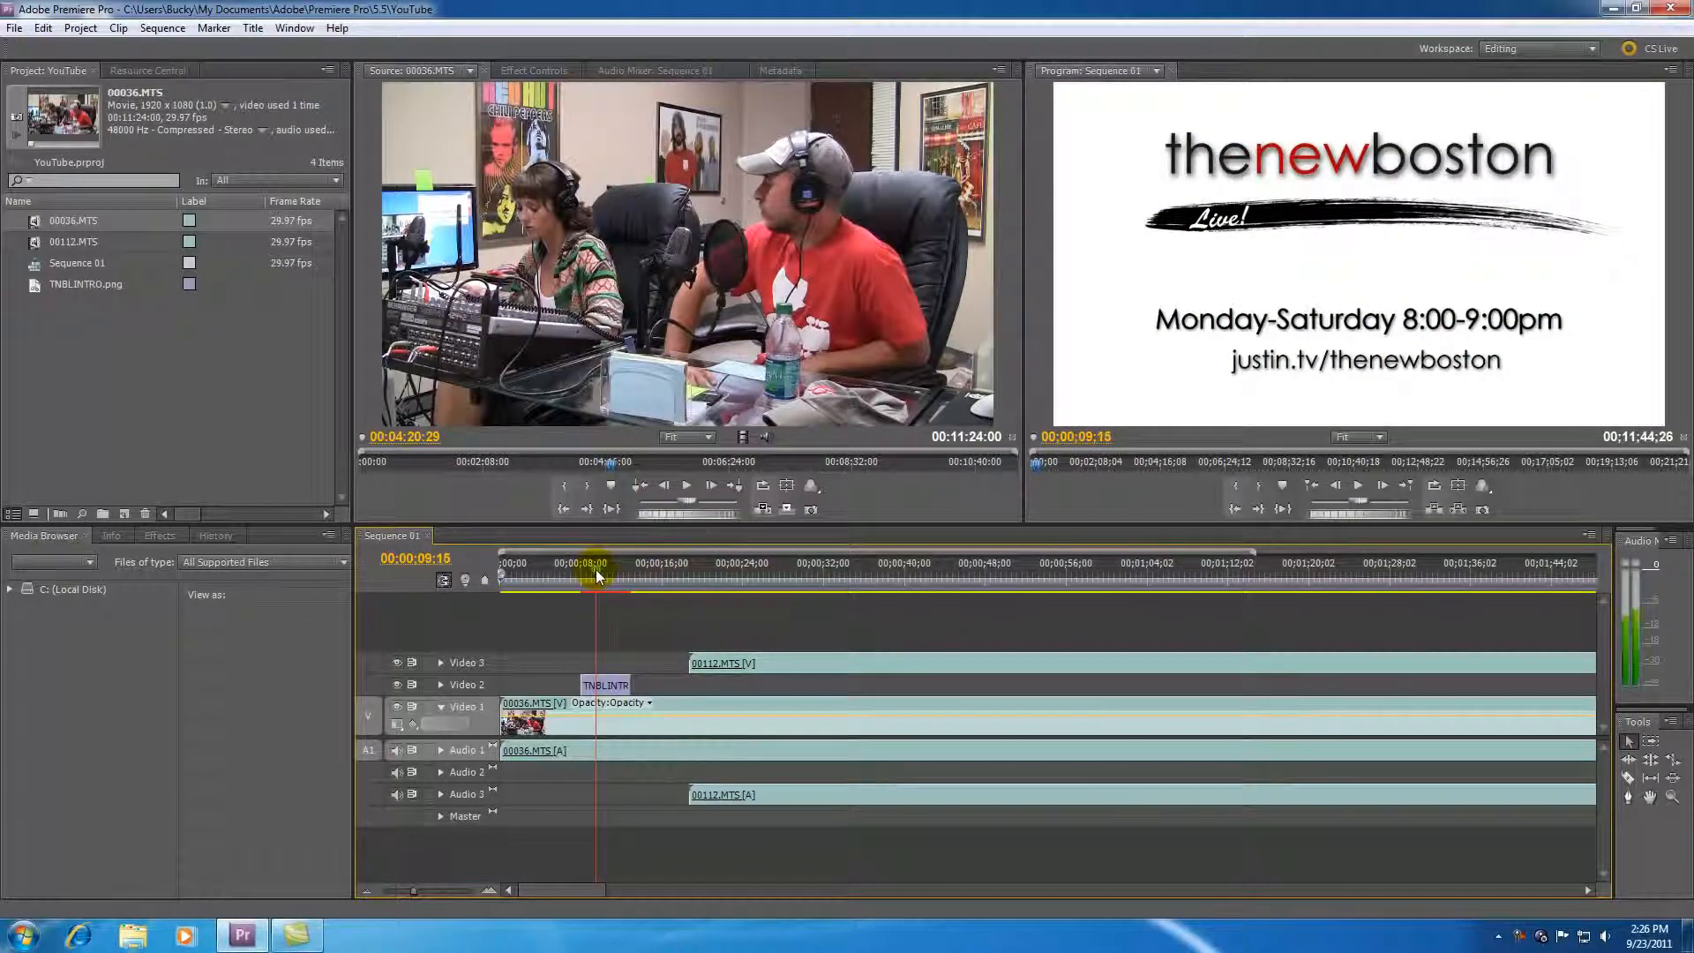
pyautogui.moveTo(600, 572); pyautogui.dragTo(605, 572)
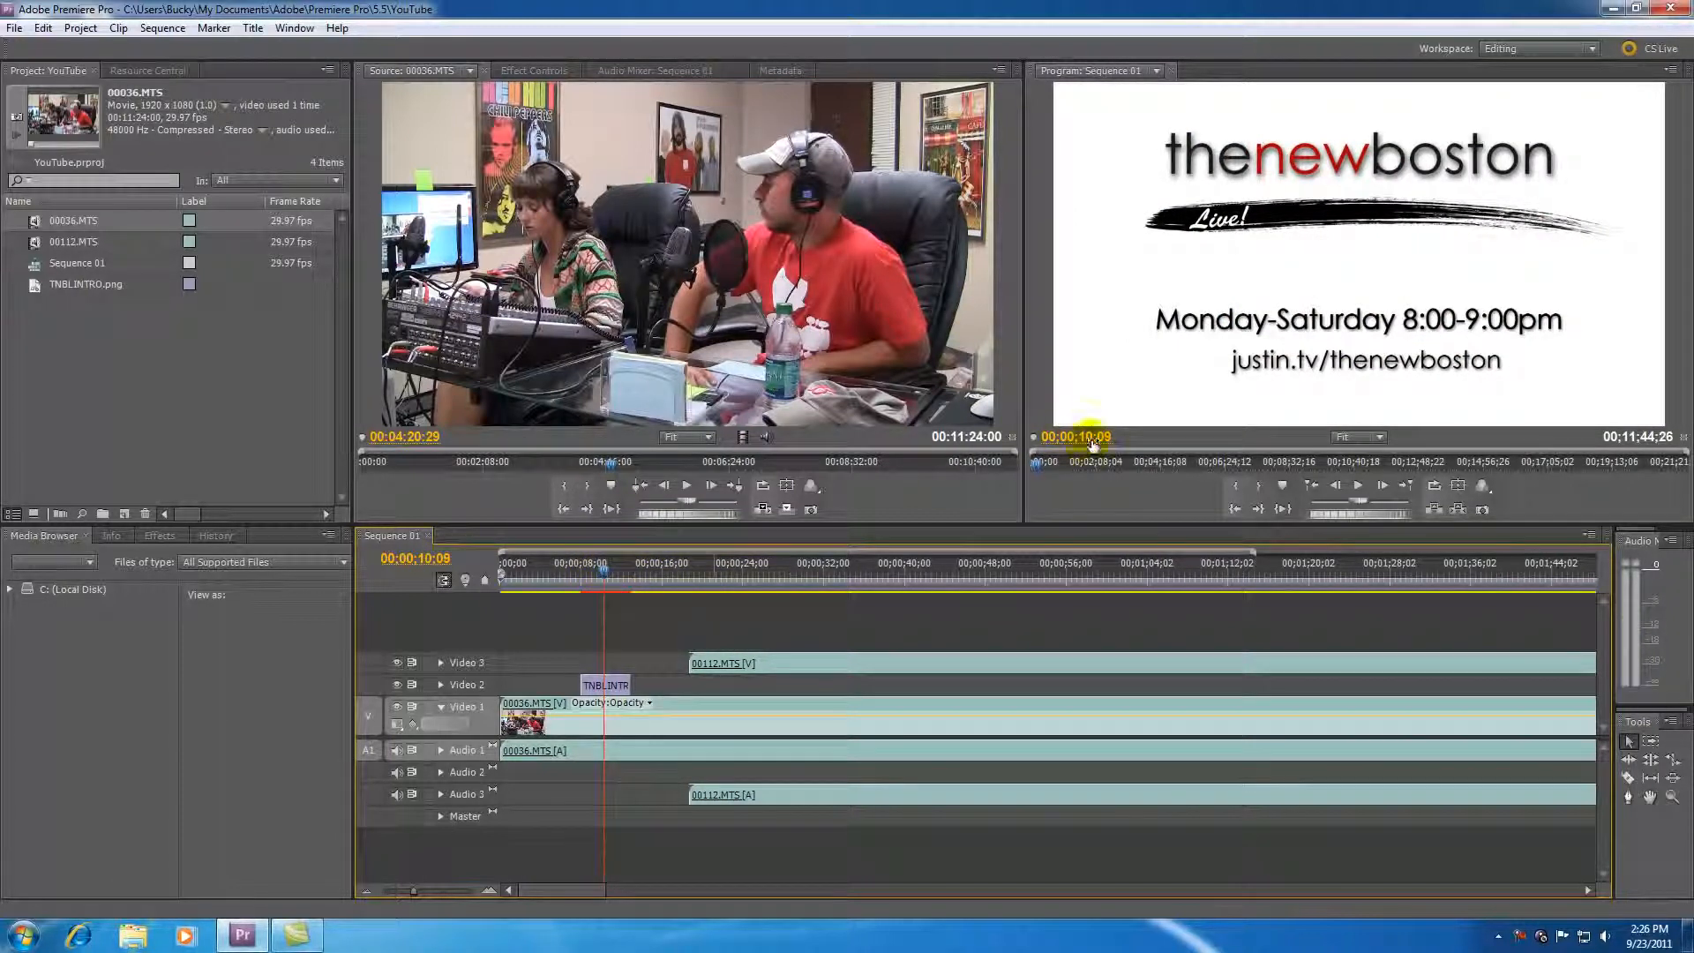
pyautogui.doubleClick(628, 685)
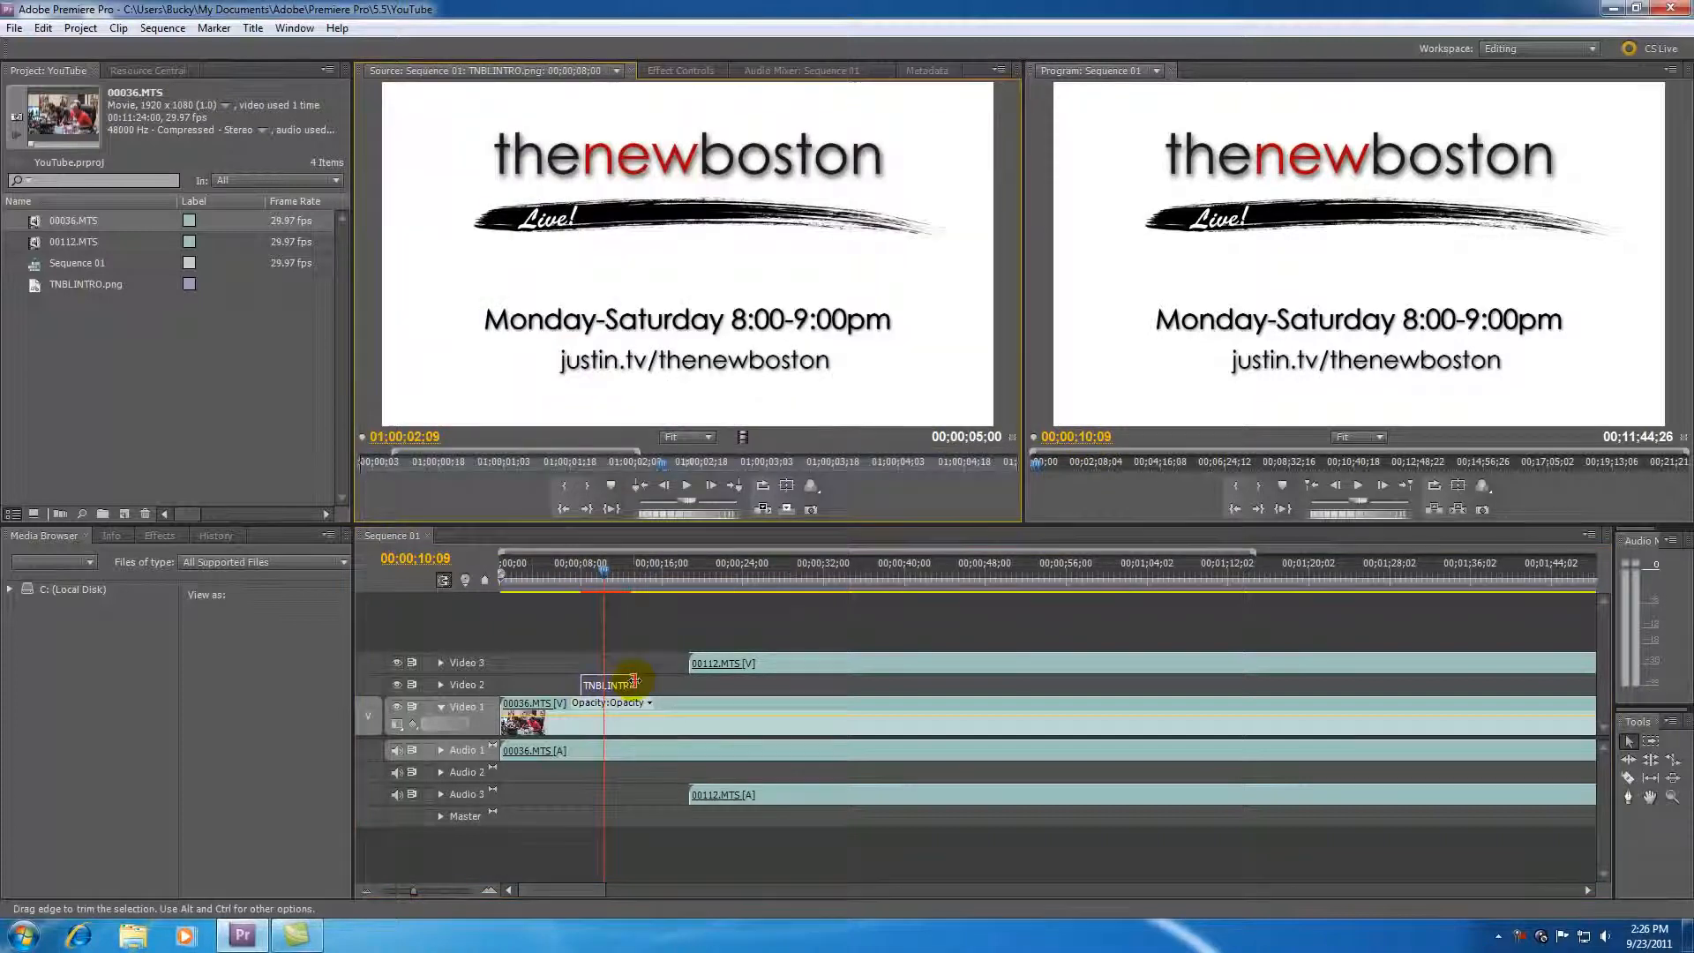
pyautogui.moveTo(609, 688)
pyautogui.mouseDown()
pyautogui.moveTo(649, 694)
pyautogui.moveTo(630, 692)
pyautogui.mouseUp()
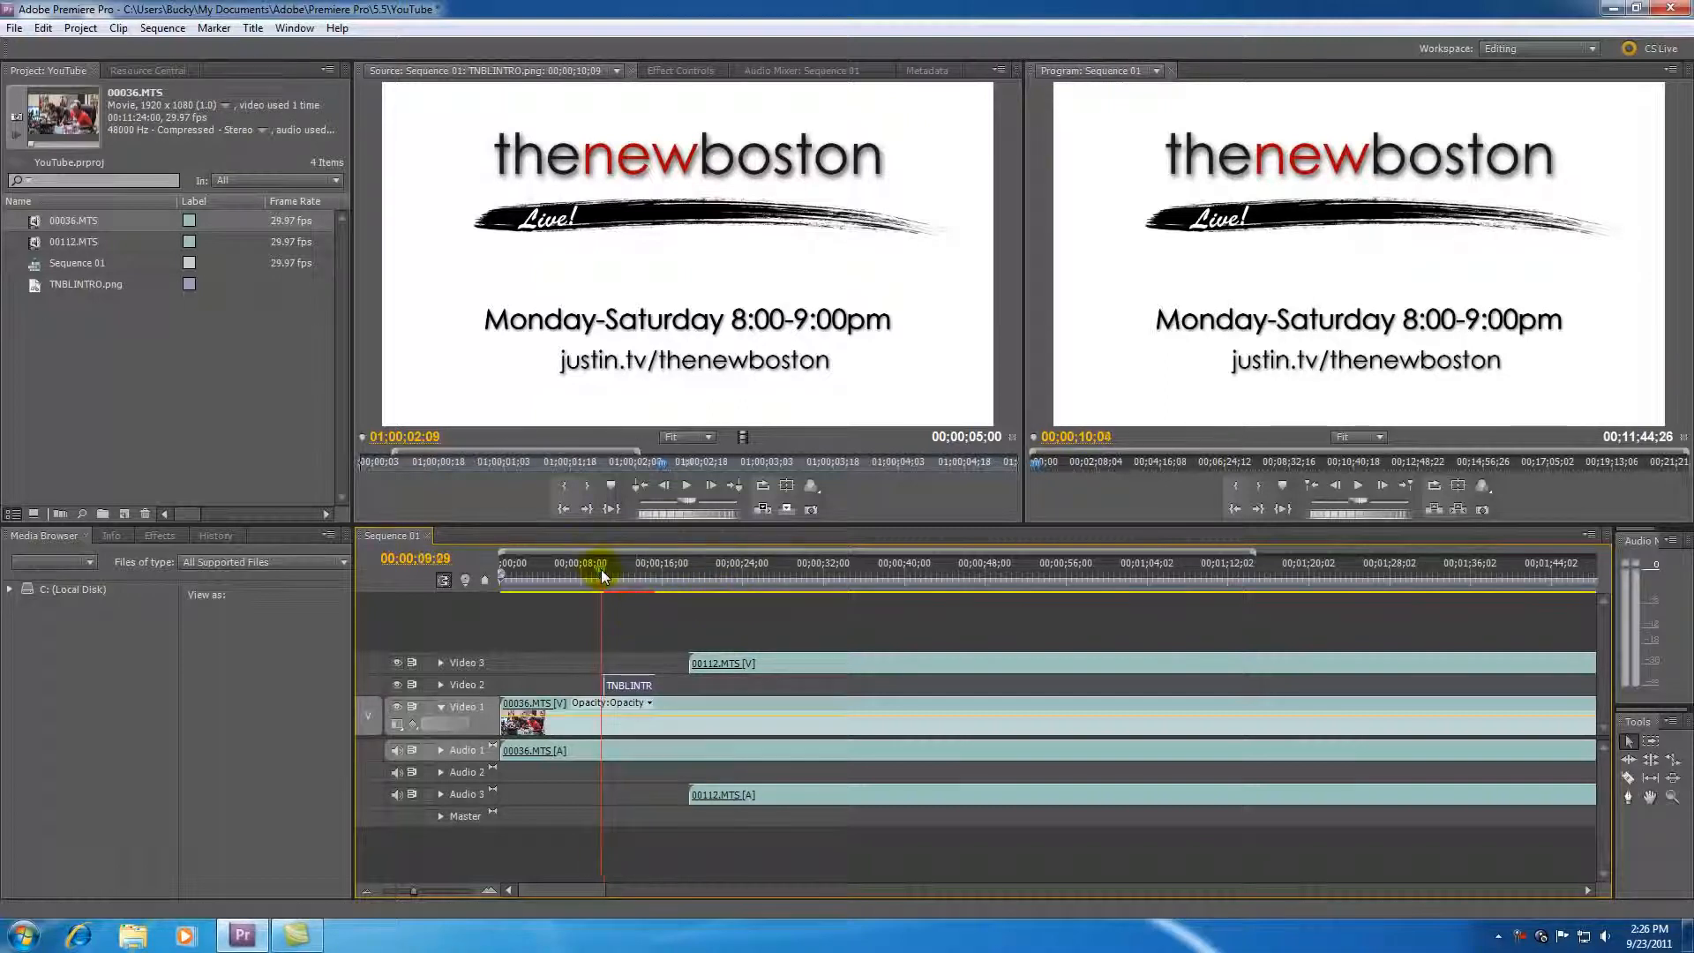
# - Scrub through the full length of the sequence and return the playhead near the start at 00;00;06;08
pyautogui.moveTo(604, 569); pyautogui.dragTo(573, 570)
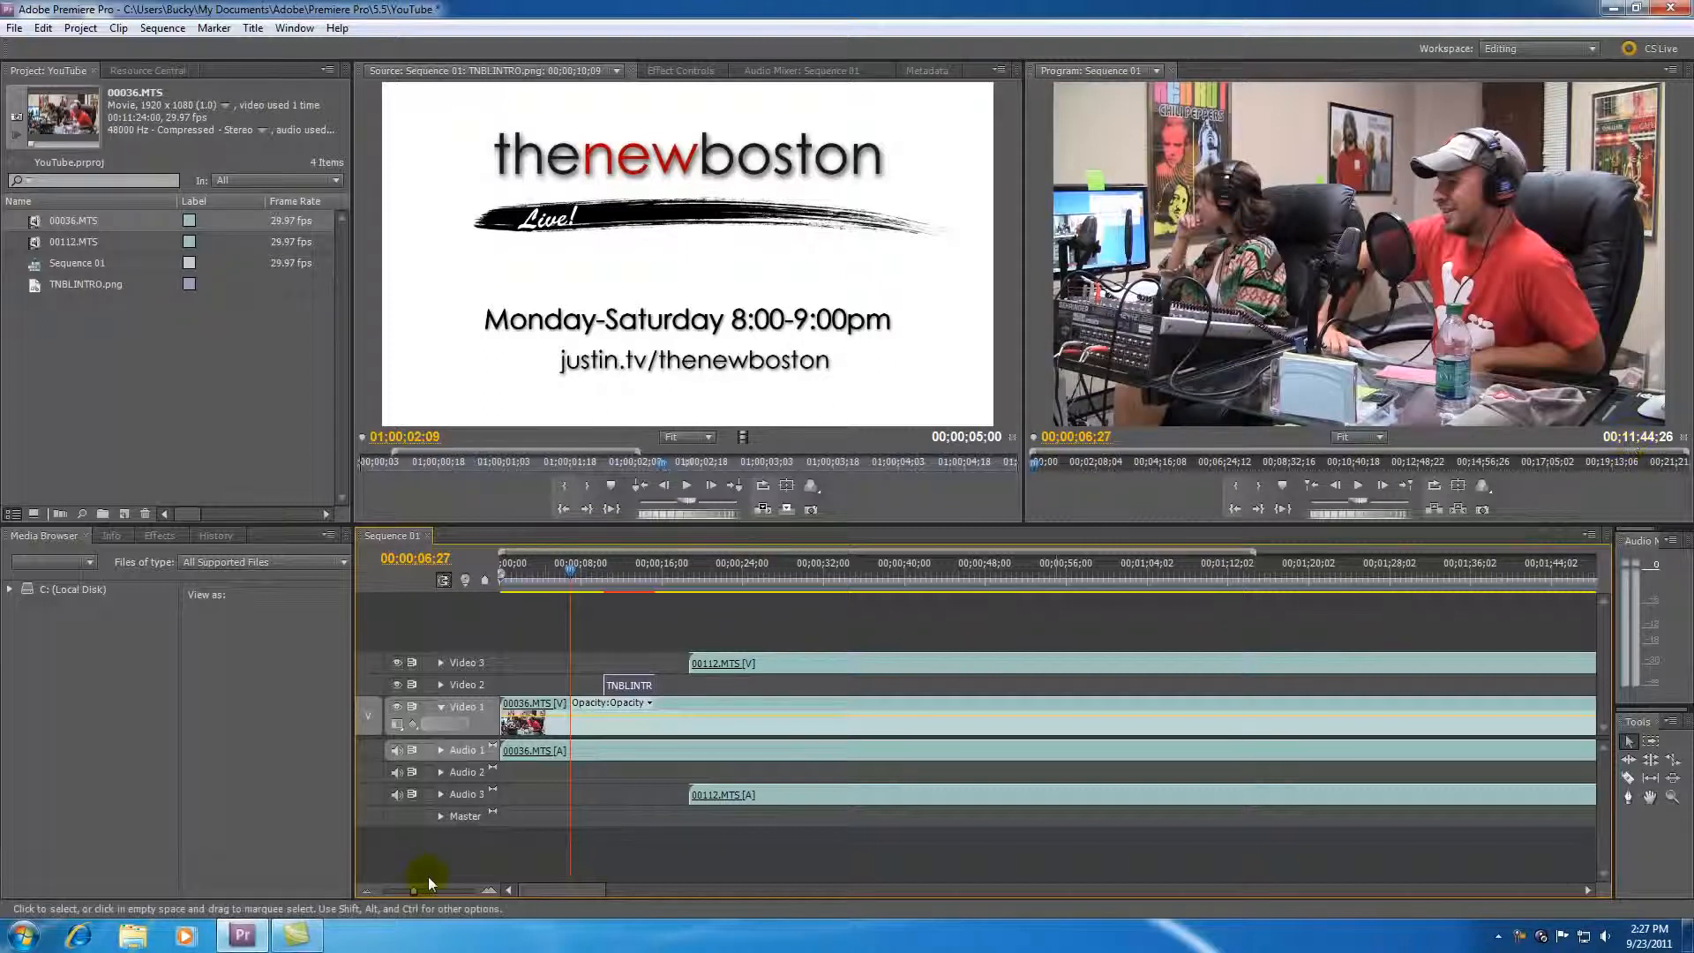
pyautogui.moveTo(416, 892); pyautogui.dragTo(397, 892)
pyautogui.moveTo(1138, 572); pyautogui.dragTo(1226, 569)
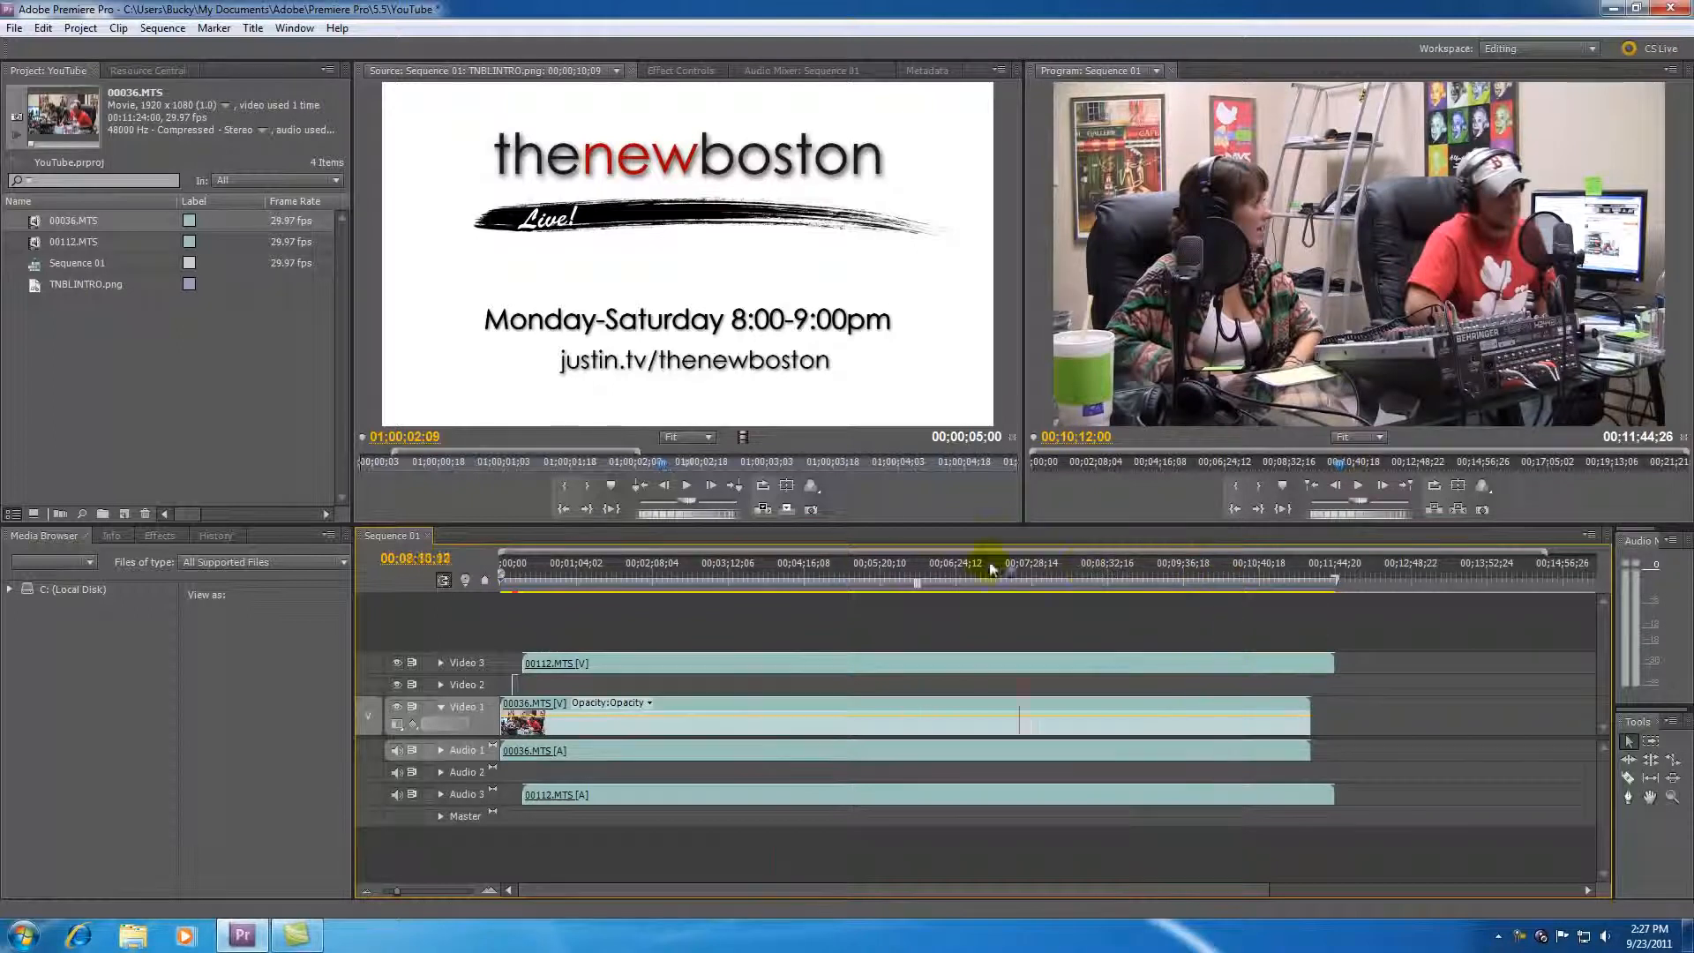
pyautogui.click(778, 570)
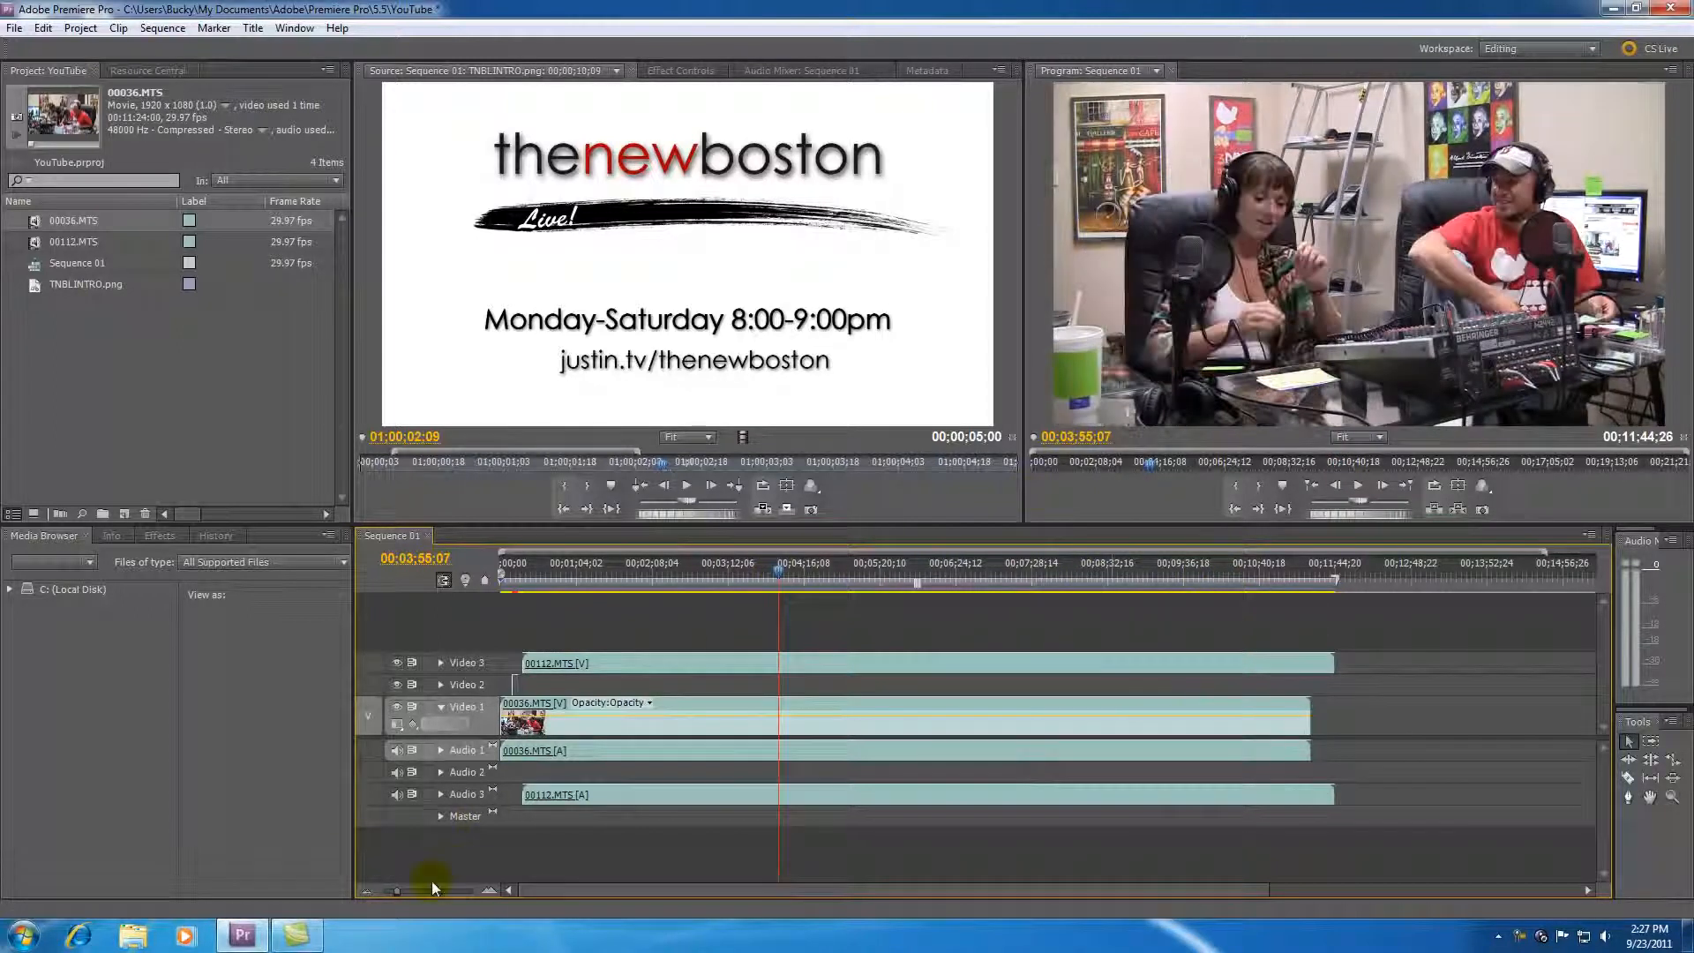
pyautogui.moveTo(399, 888); pyautogui.dragTo(387, 890)
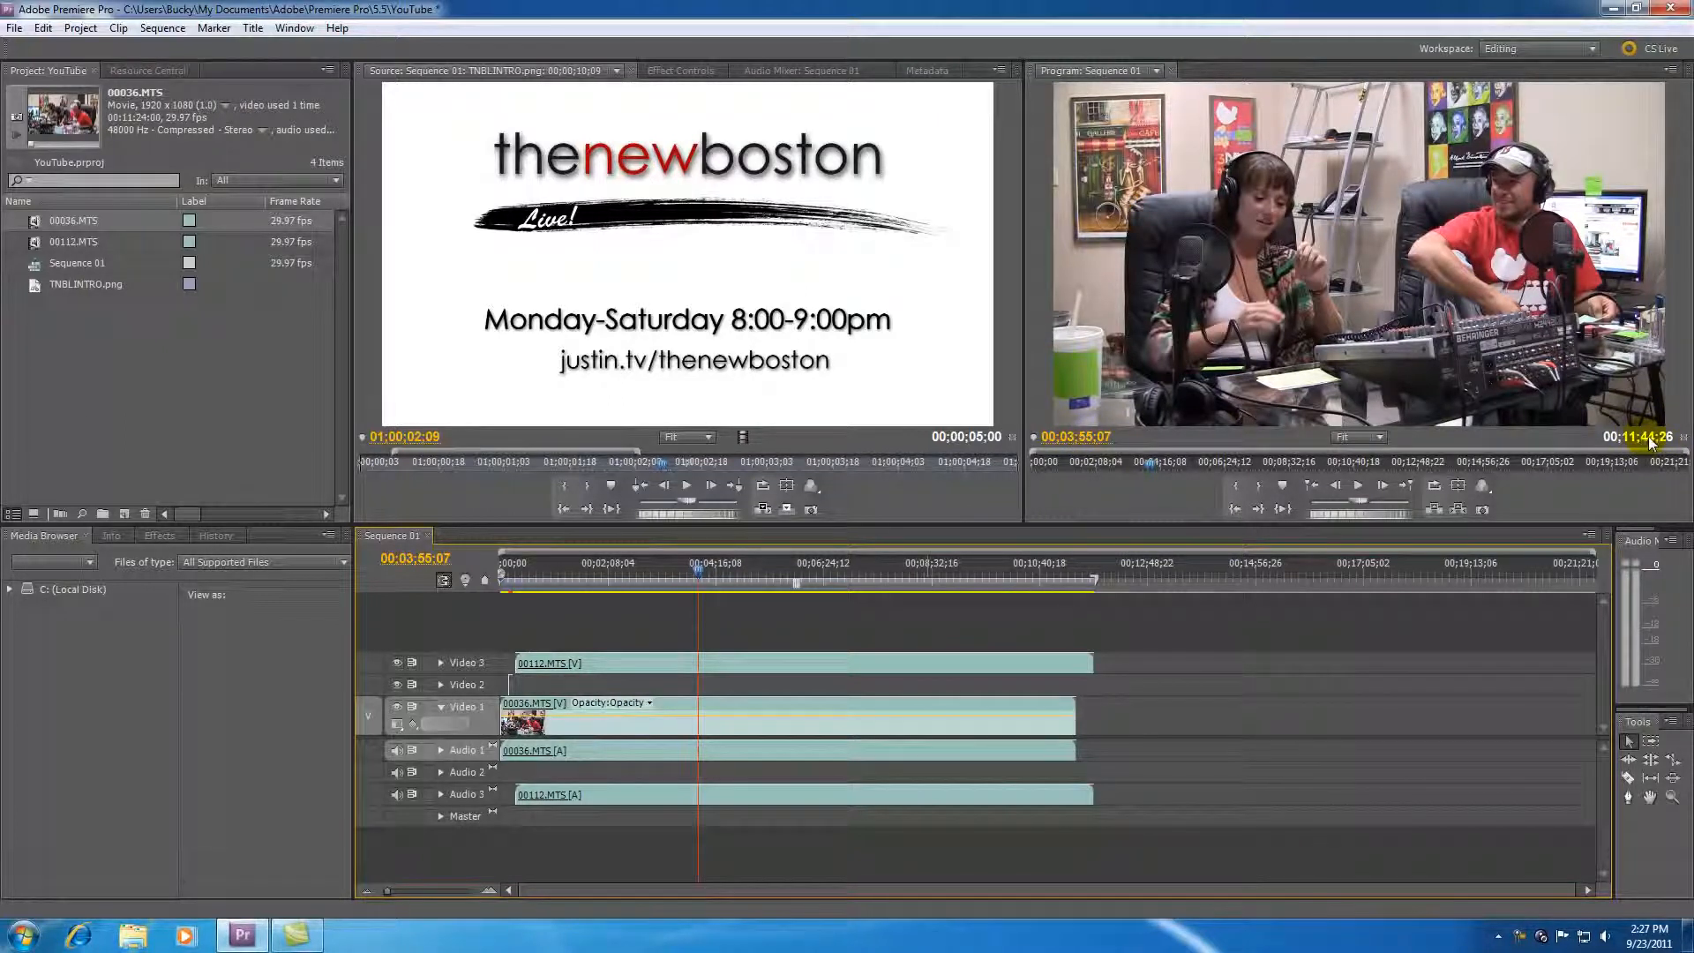
pyautogui.moveTo(695, 578); pyautogui.dragTo(505, 577)
pyautogui.moveTo(384, 889); pyautogui.dragTo(413, 890)
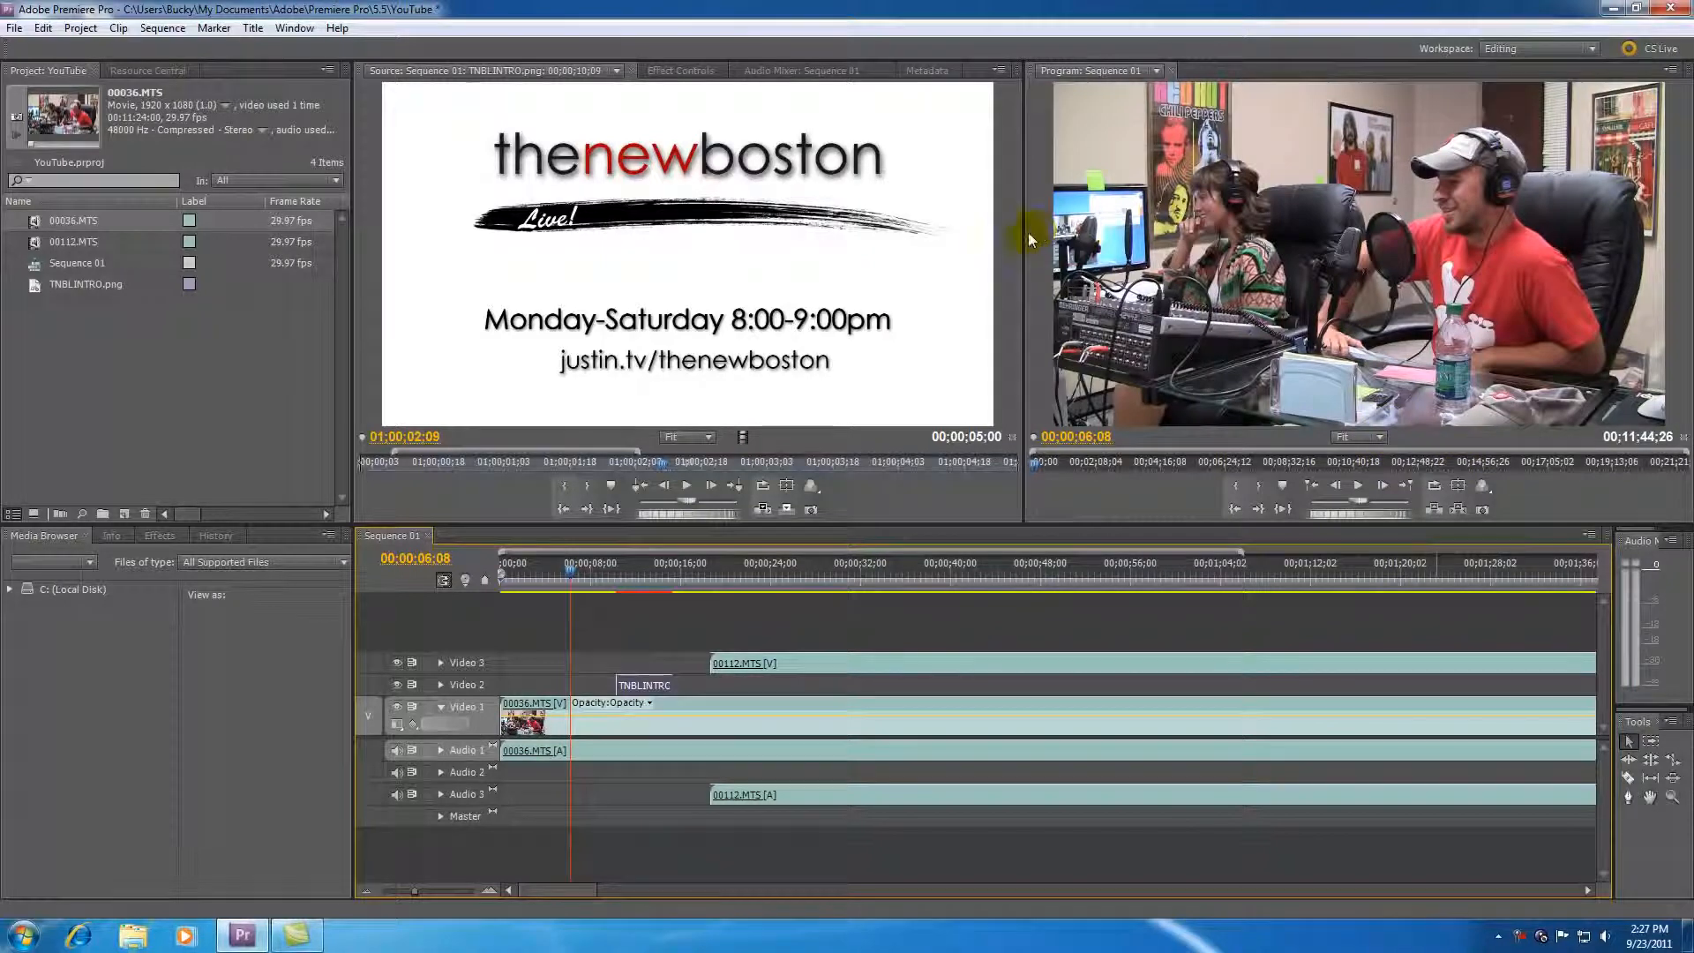
# - Widen the Source monitor slightly and try the Program monitor at 10% and 200% zoom before restoring it to Fit
pyautogui.moveTo(1024, 232); pyautogui.dragTo(1056, 279)
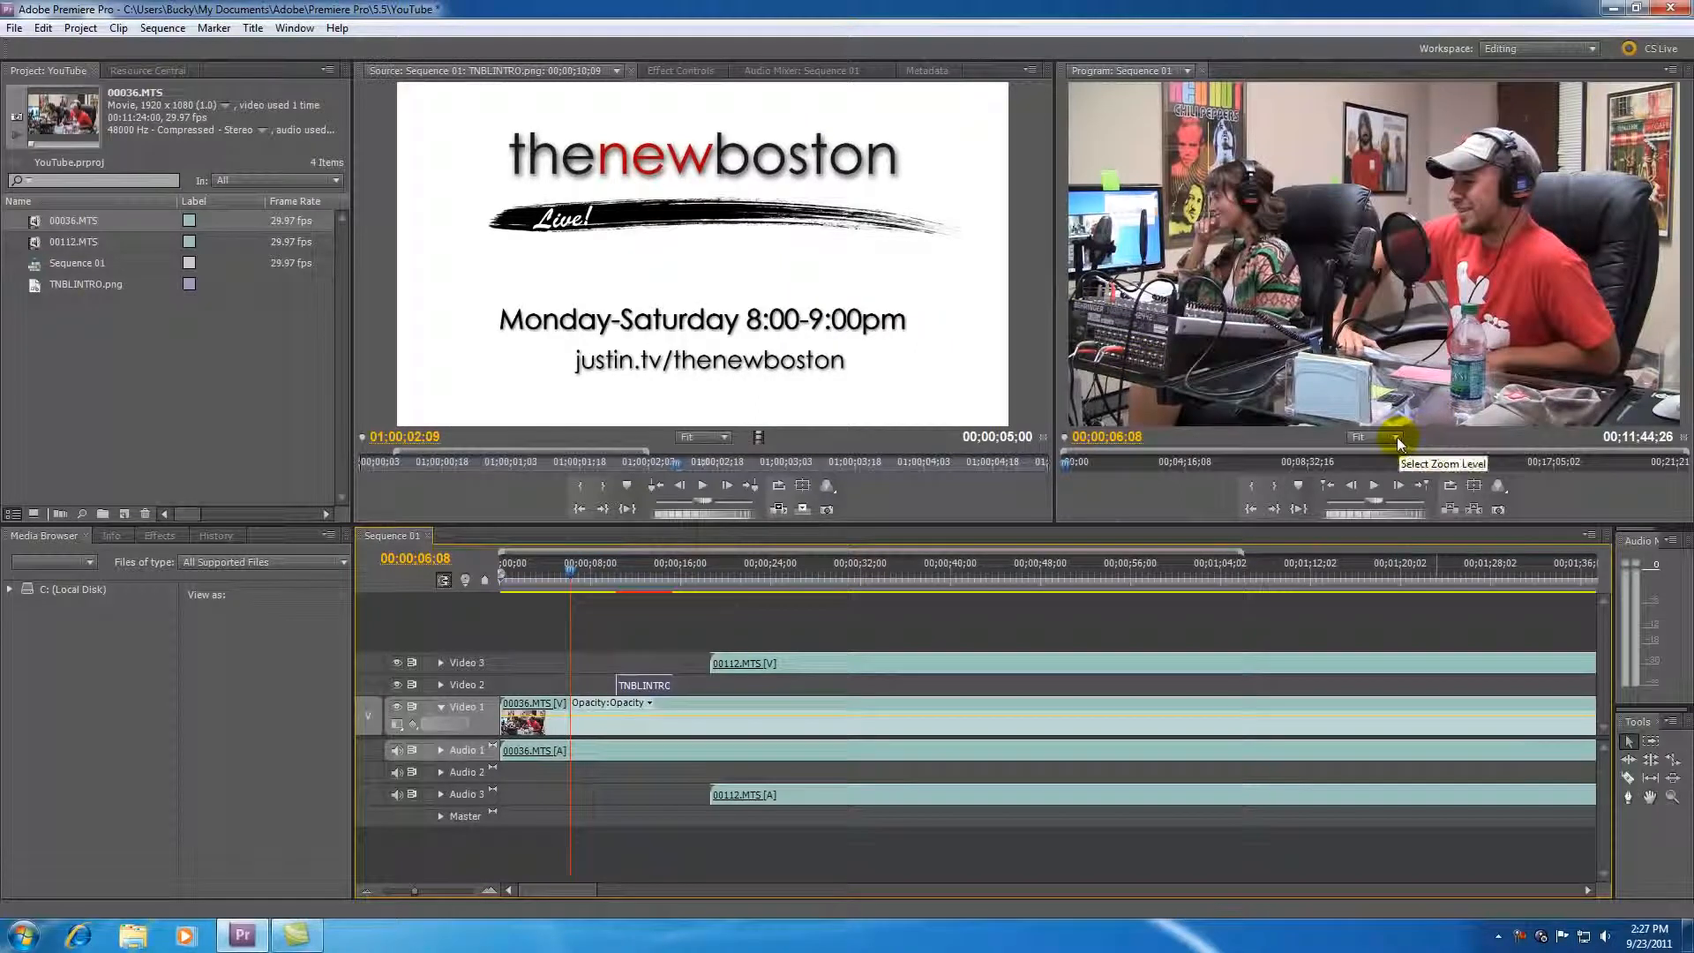
pyautogui.click(1396, 437)
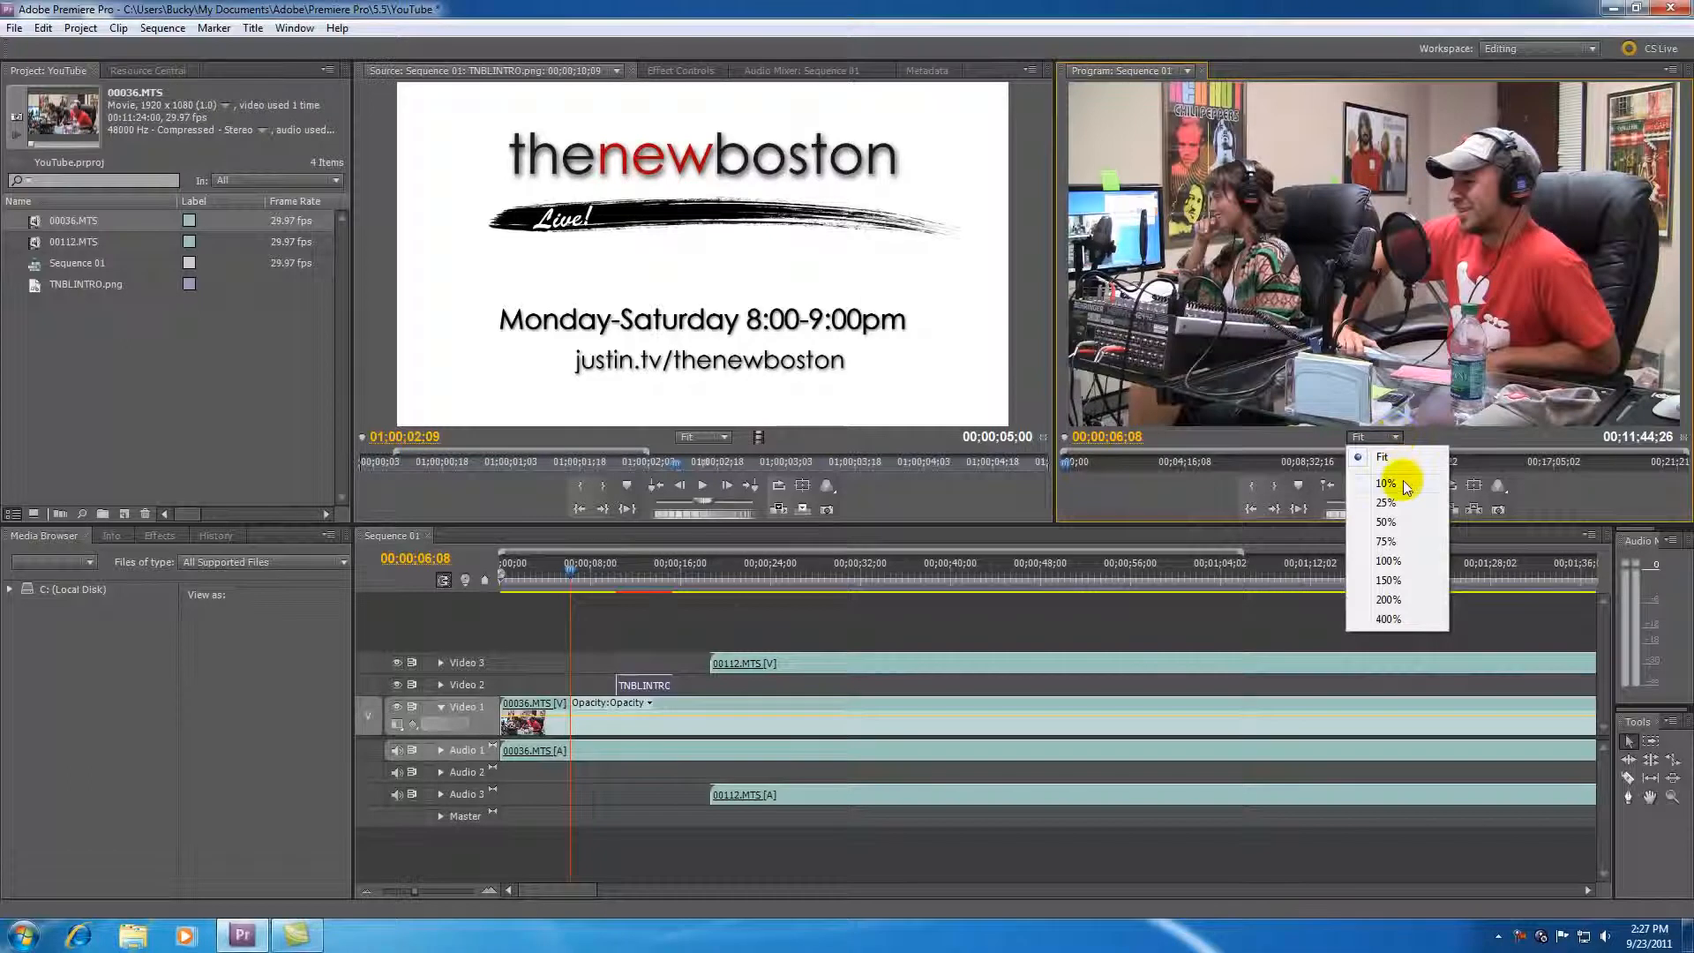
pyautogui.click(1403, 482)
pyautogui.click(1396, 436)
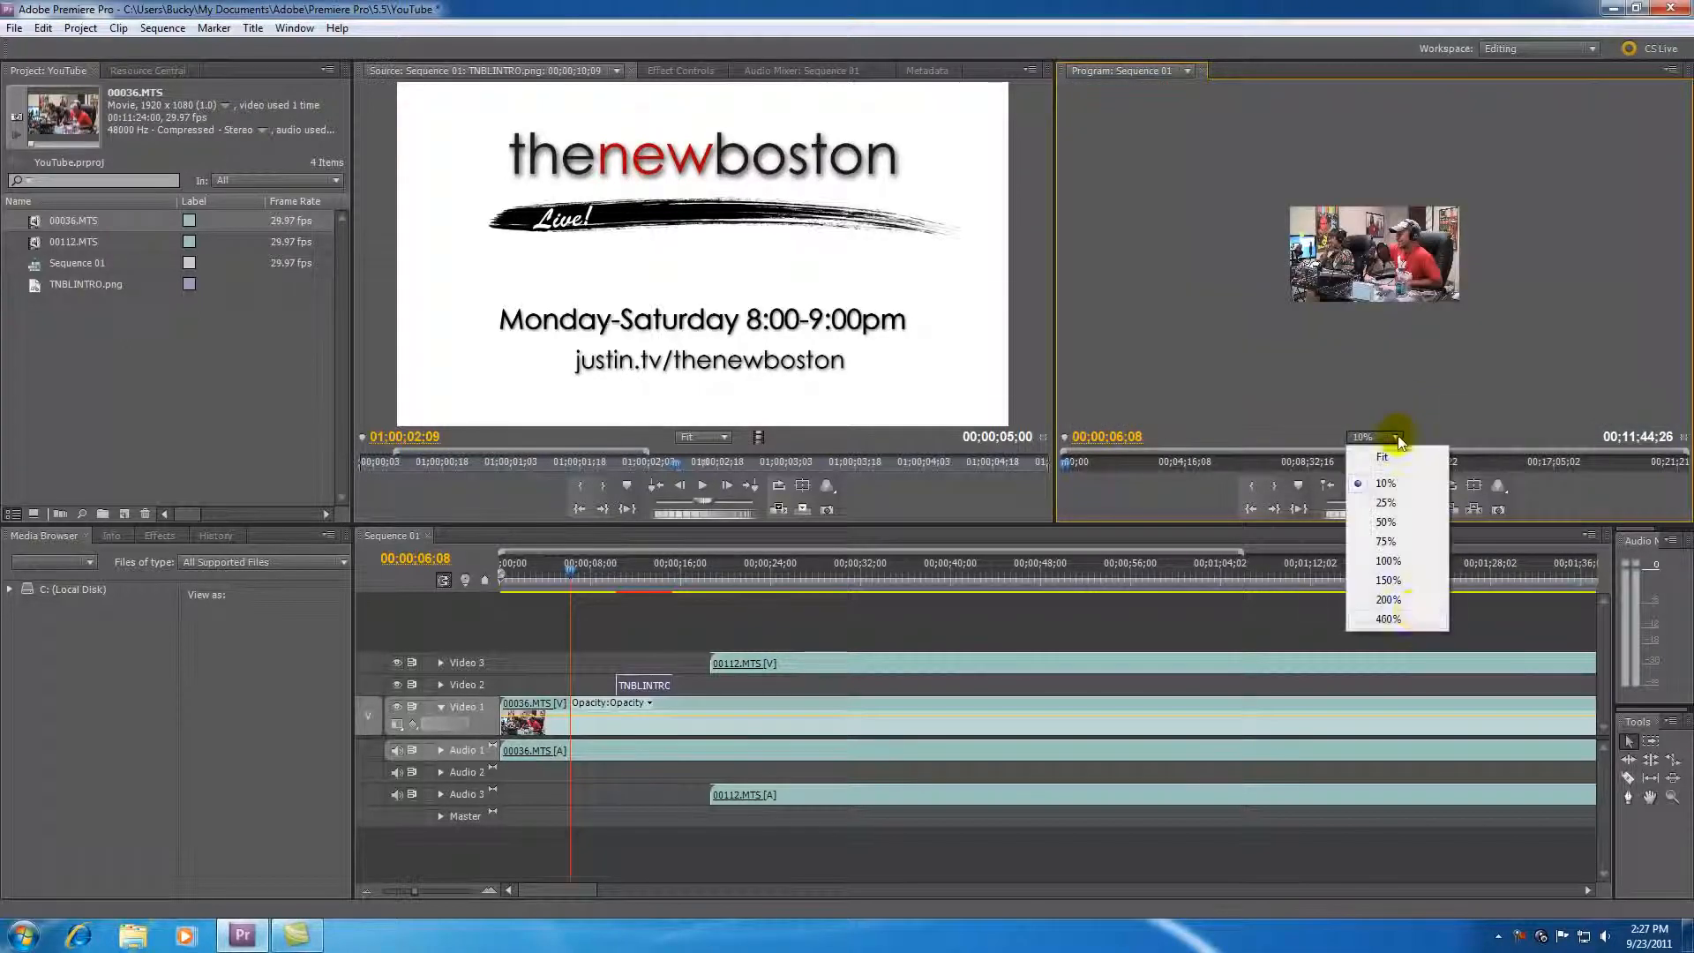
pyautogui.click(1403, 601)
pyautogui.click(1396, 437)
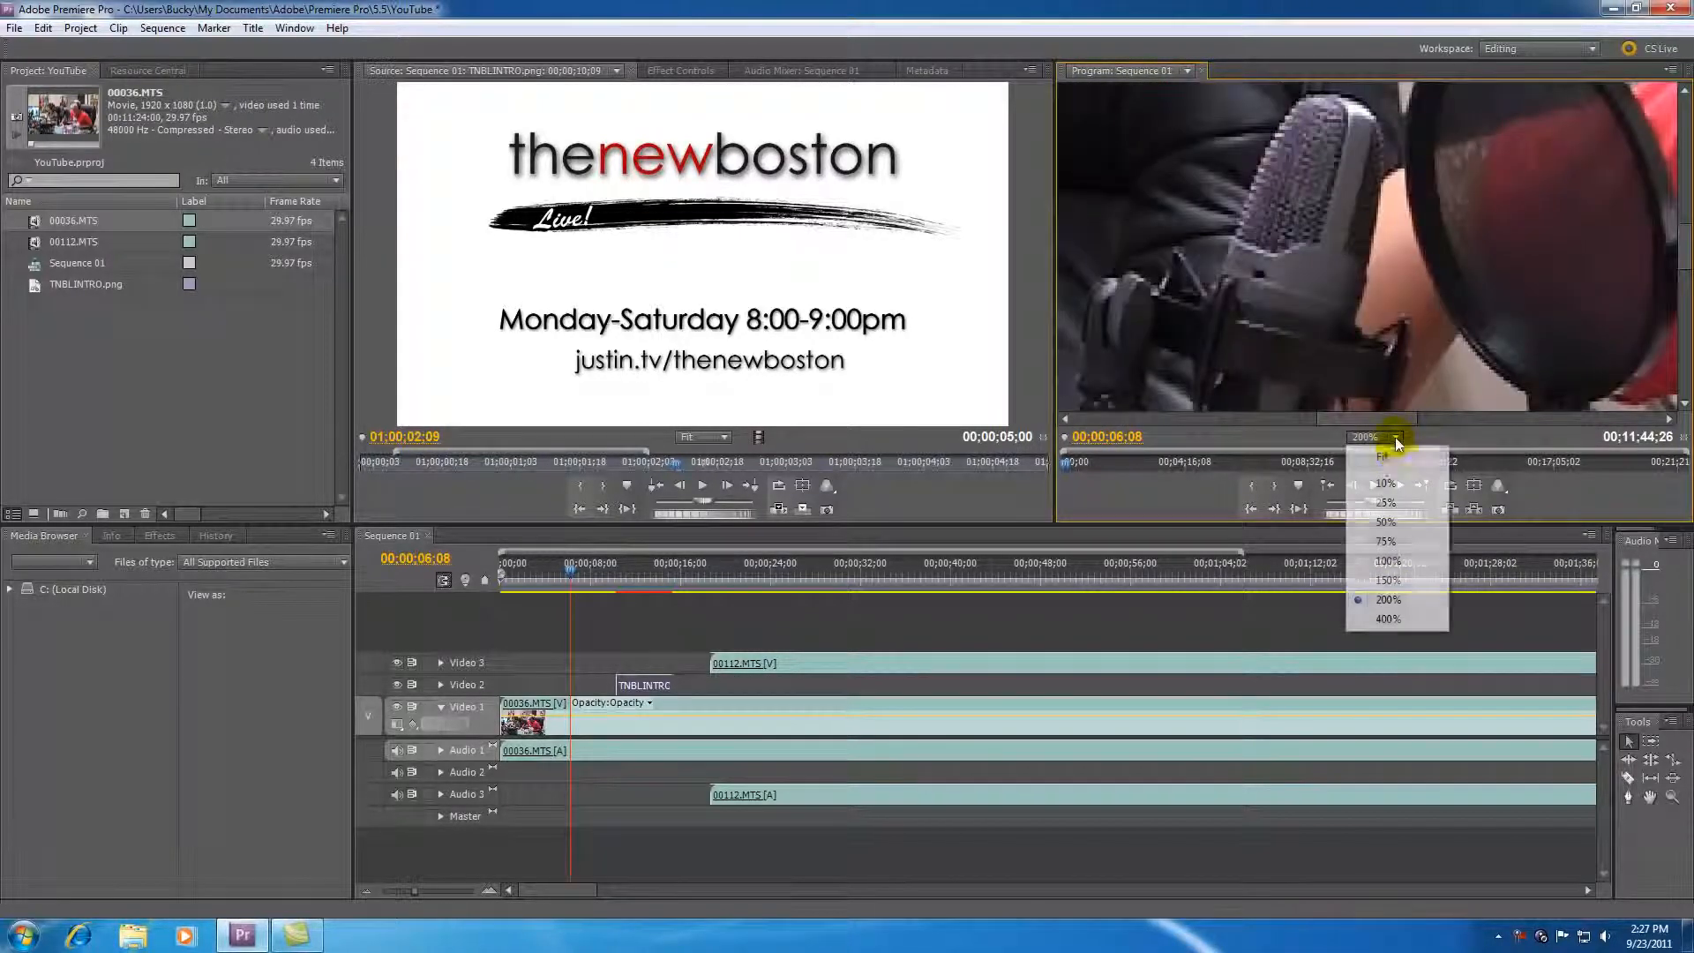
pyautogui.click(1398, 459)
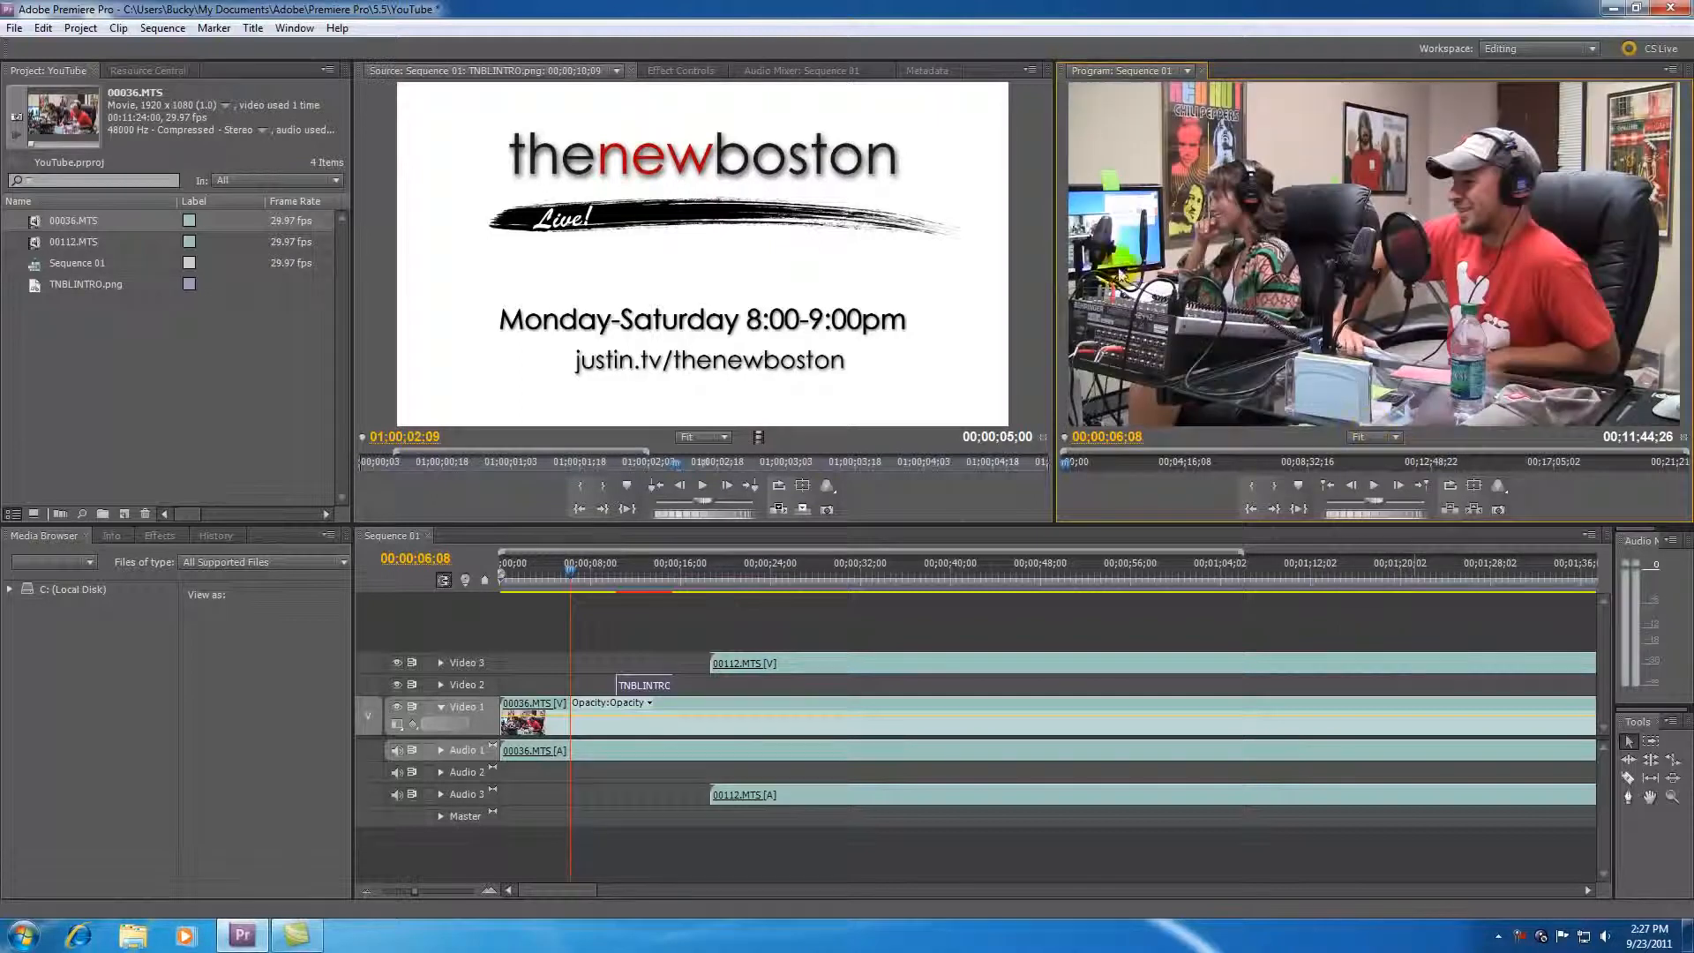
pyautogui.moveTo(1056, 248); pyautogui.dragTo(1068, 294)
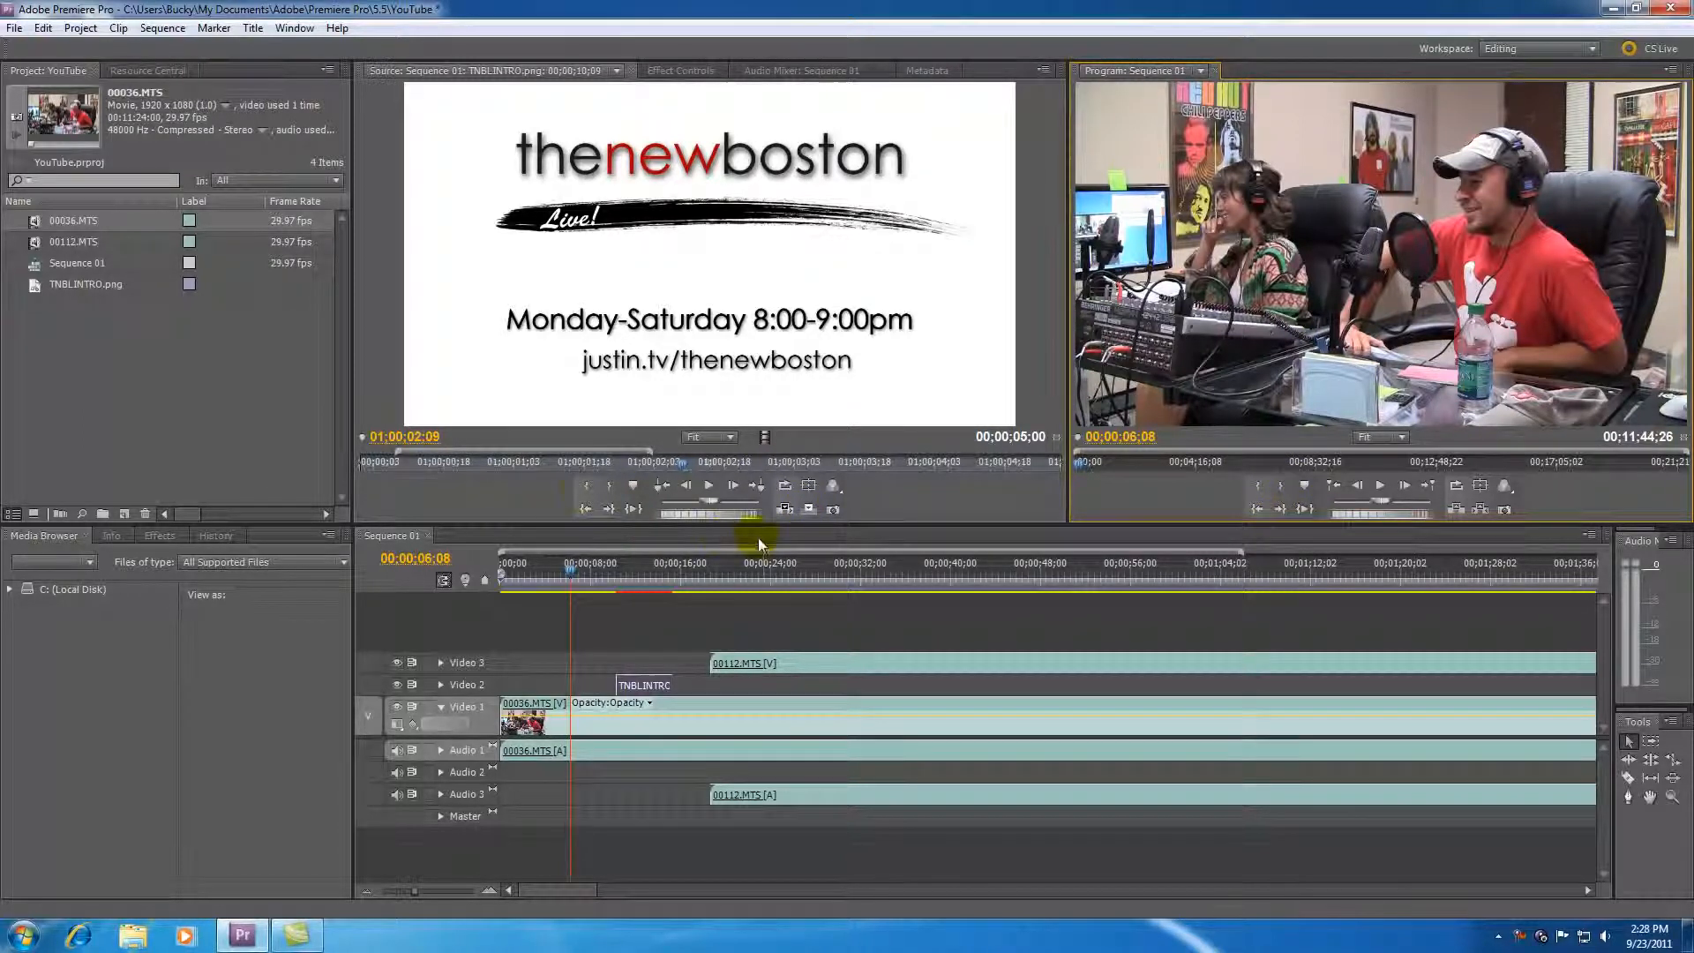
# - Load 00112.MTS in the Source monitor and move the sequence playhead to 00;00;24;11
pyautogui.doubleClick(37, 241)
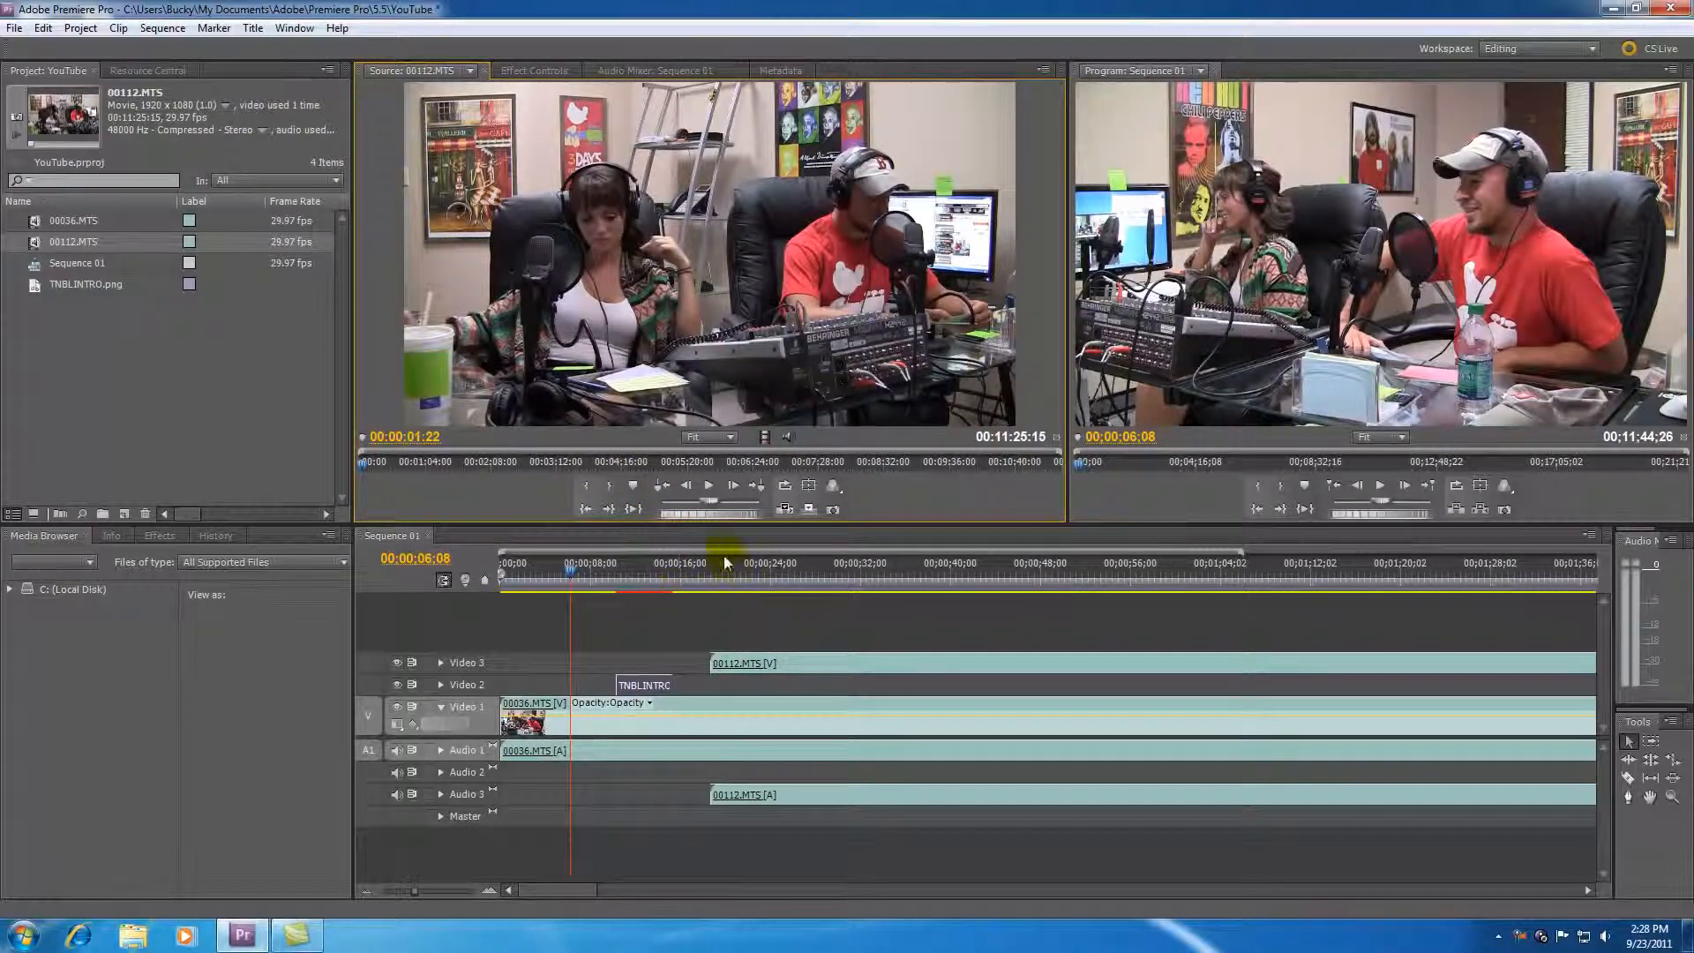
pyautogui.click(833, 574)
pyautogui.moveTo(833, 573); pyautogui.dragTo(776, 577)
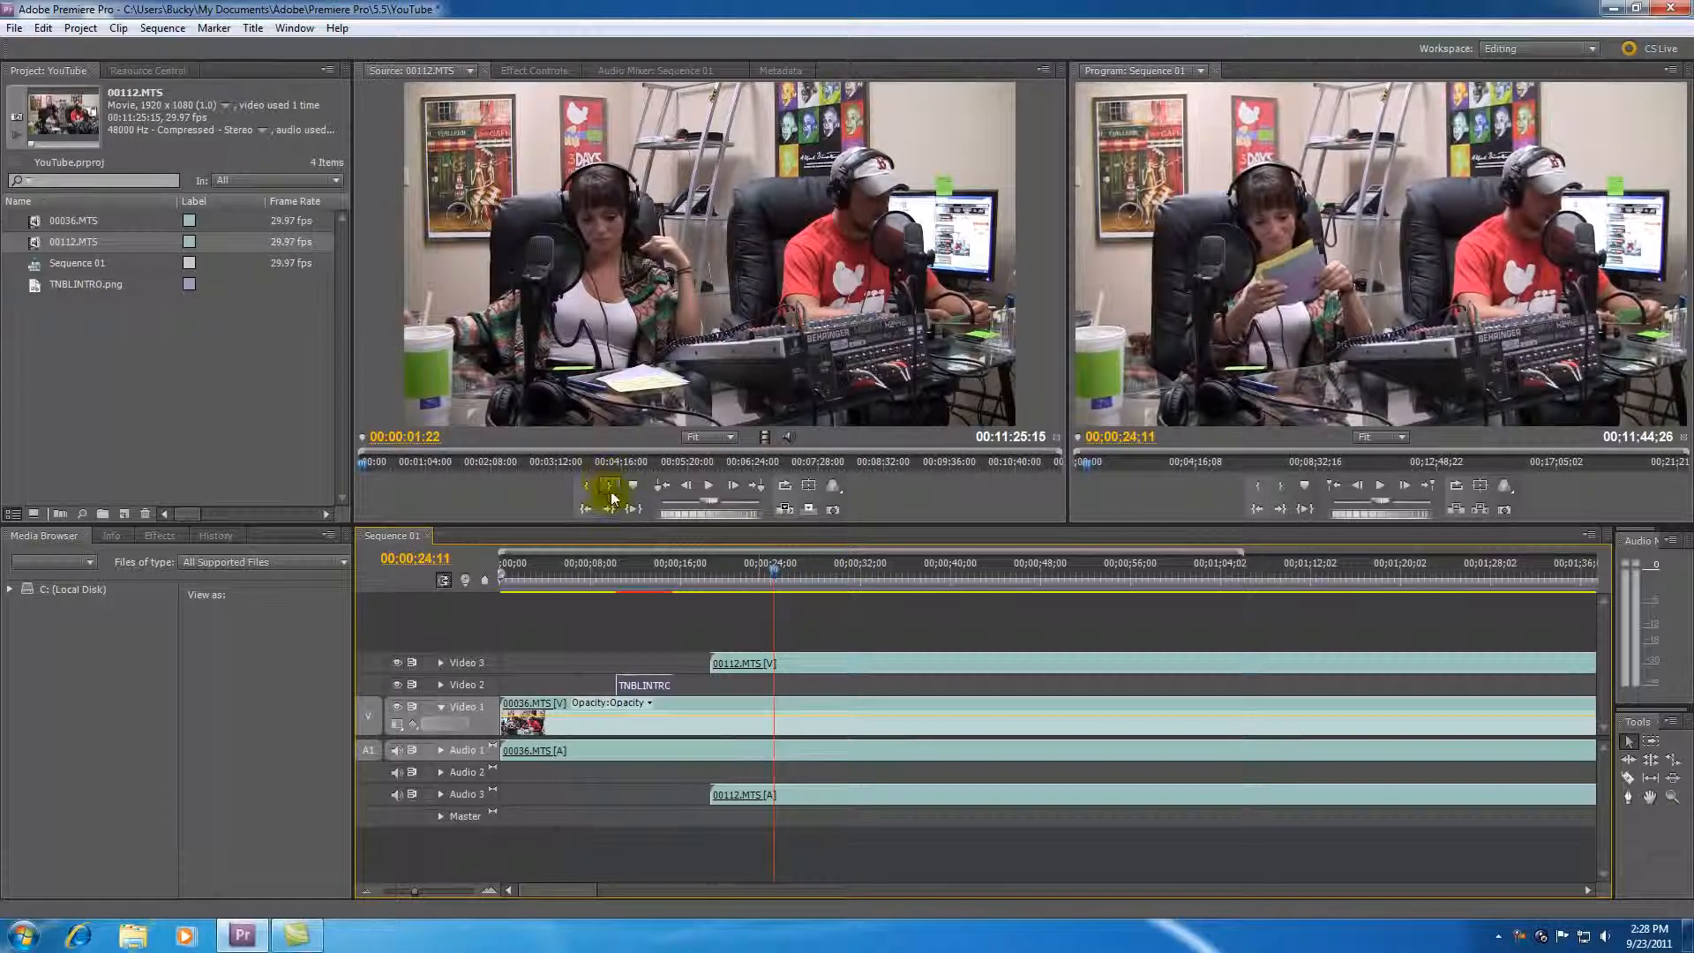
# - Delete all clips from Sequence 01, return the playhead to the start and place 00036.MTS at the beginning of Video 2
pyautogui.click(582, 616)
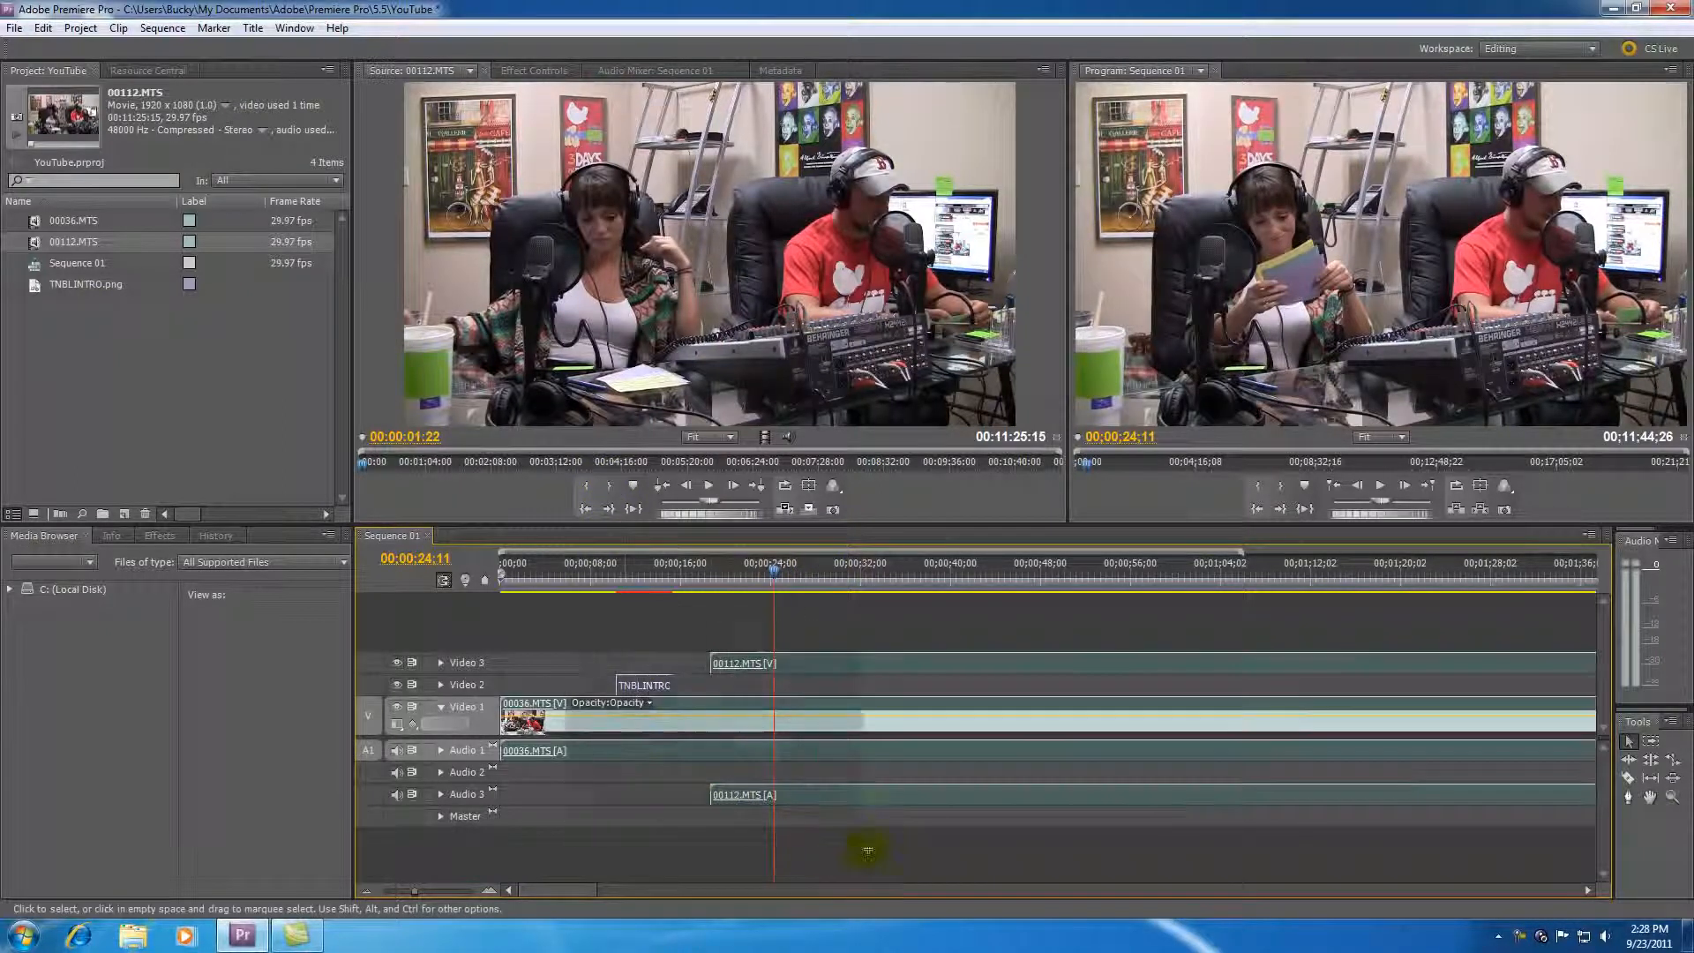
pyautogui.hotkey('ctrl', 'a')
pyautogui.press('Delete')
pyautogui.moveTo(408, 892); pyautogui.dragTo(368, 897)
pyautogui.moveTo(544, 572); pyautogui.dragTo(399, 589)
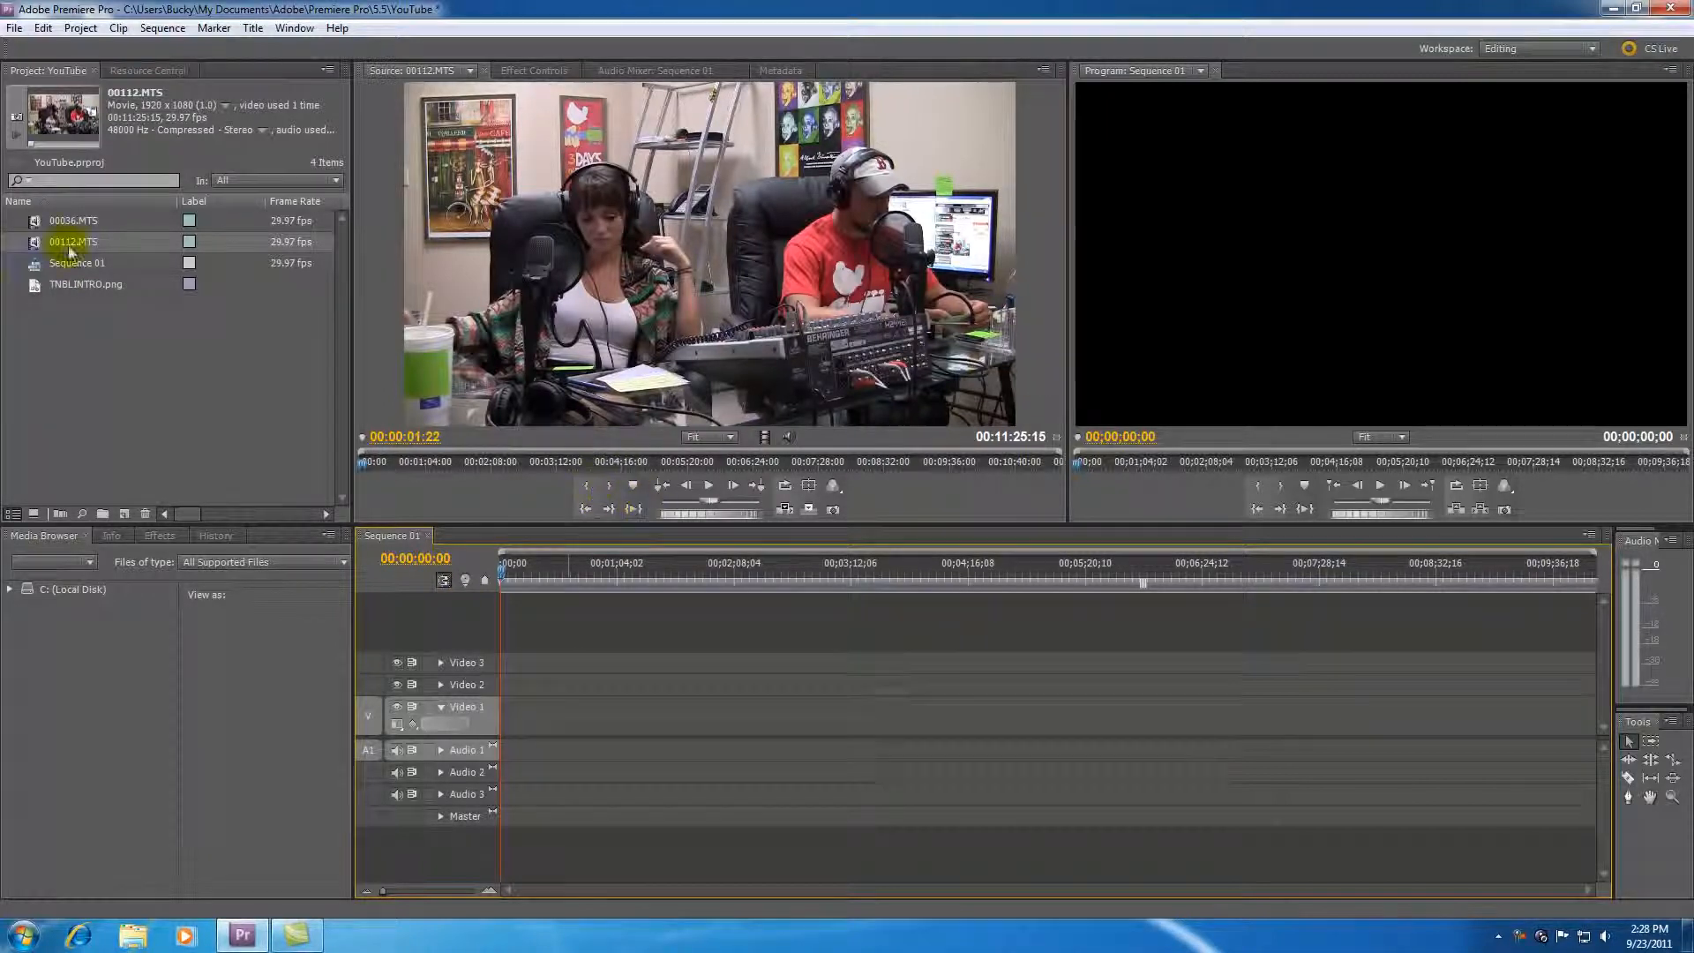
pyautogui.moveTo(35, 222); pyautogui.dragTo(501, 693)
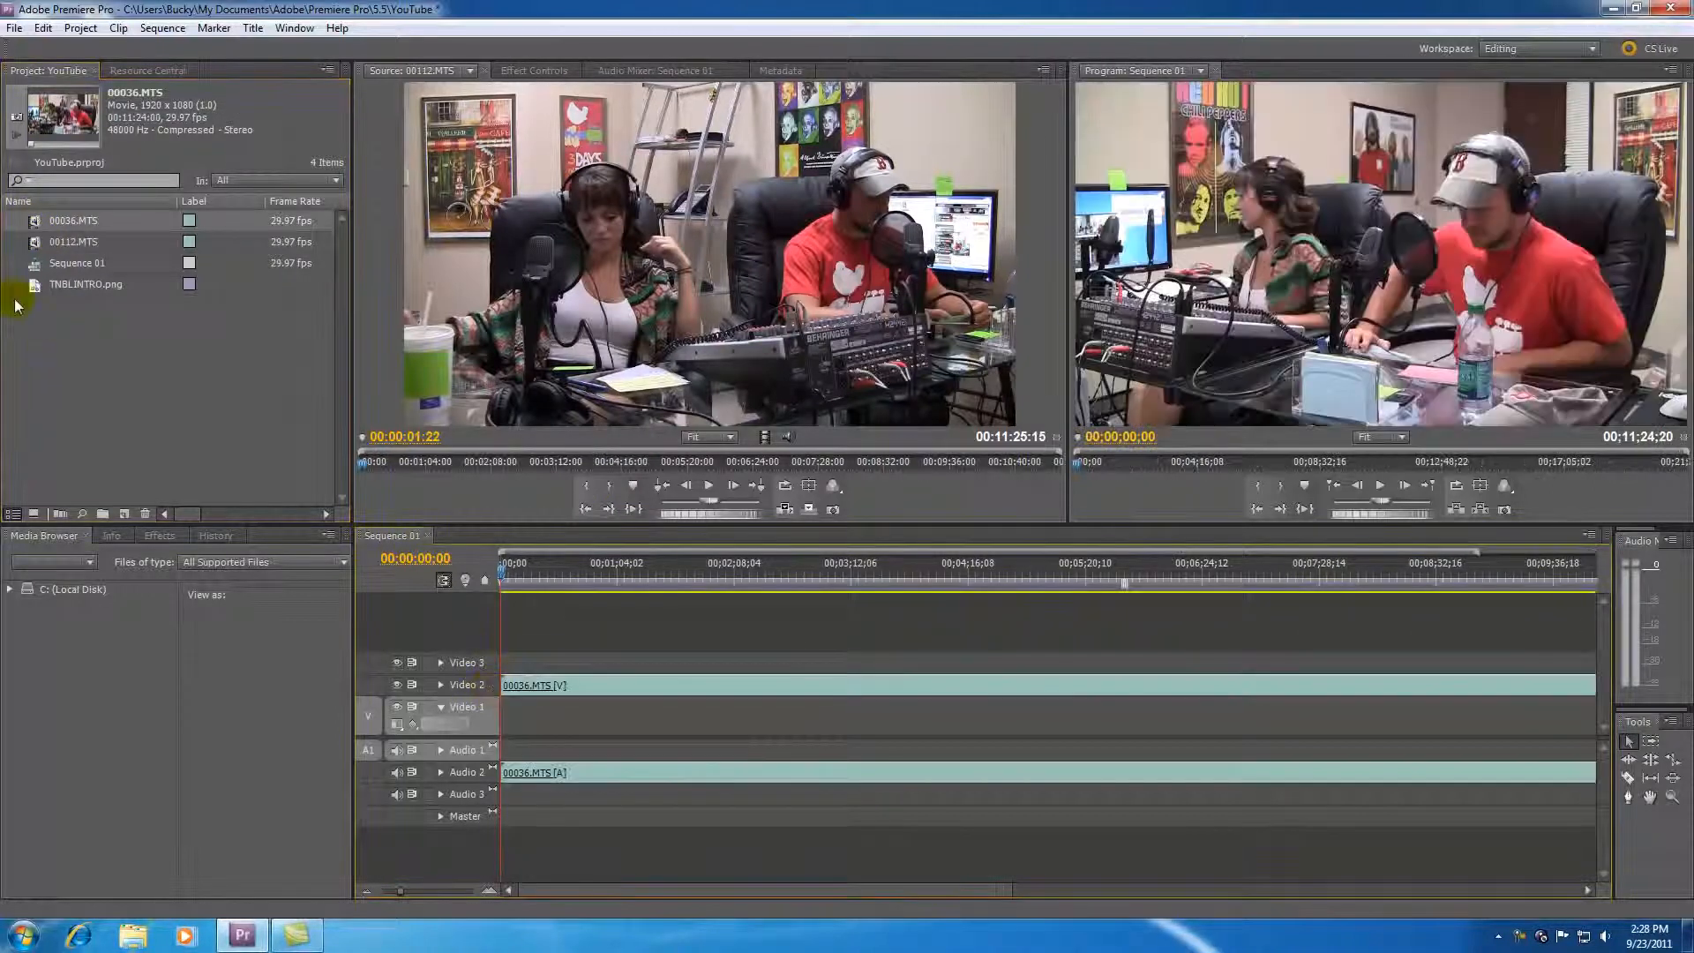
# - Try placing the full-length 00112.MTS at the start of Video 1 beneath 00036.MTS and delete it again
pyautogui.doubleClick(39, 244)
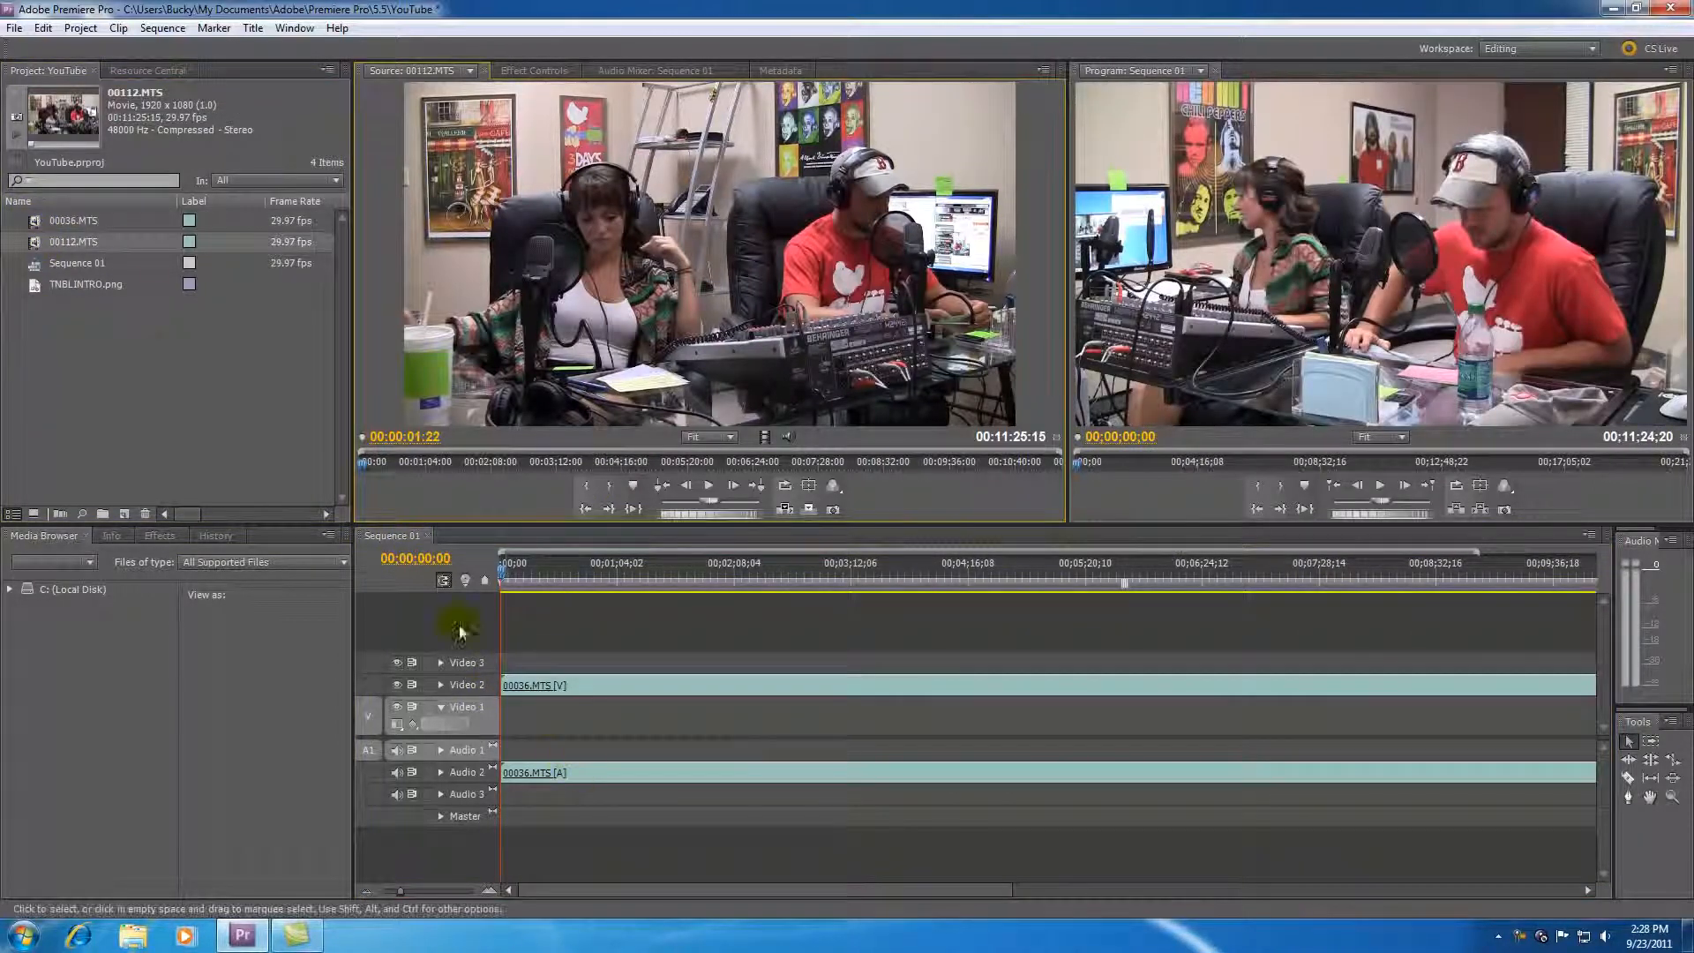
pyautogui.moveTo(43, 244); pyautogui.dragTo(499, 704)
pyautogui.moveTo(399, 891); pyautogui.dragTo(382, 892)
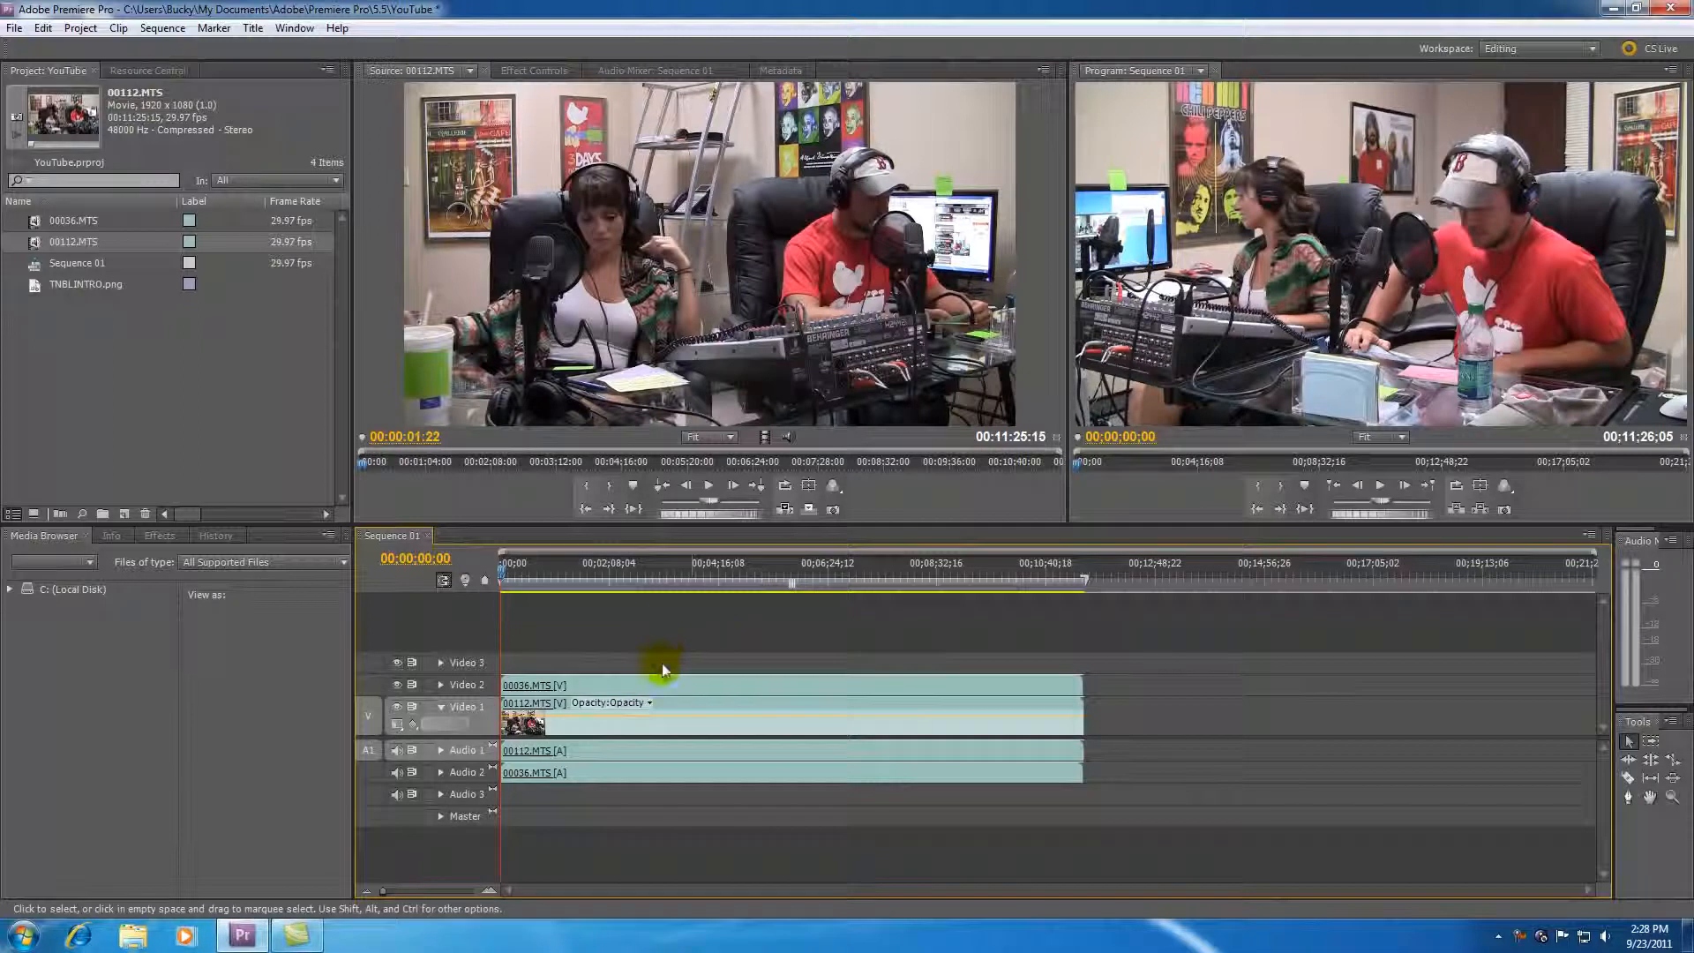
pyautogui.moveTo(1092, 738); pyautogui.dragTo(1021, 713)
pyautogui.press('Delete')
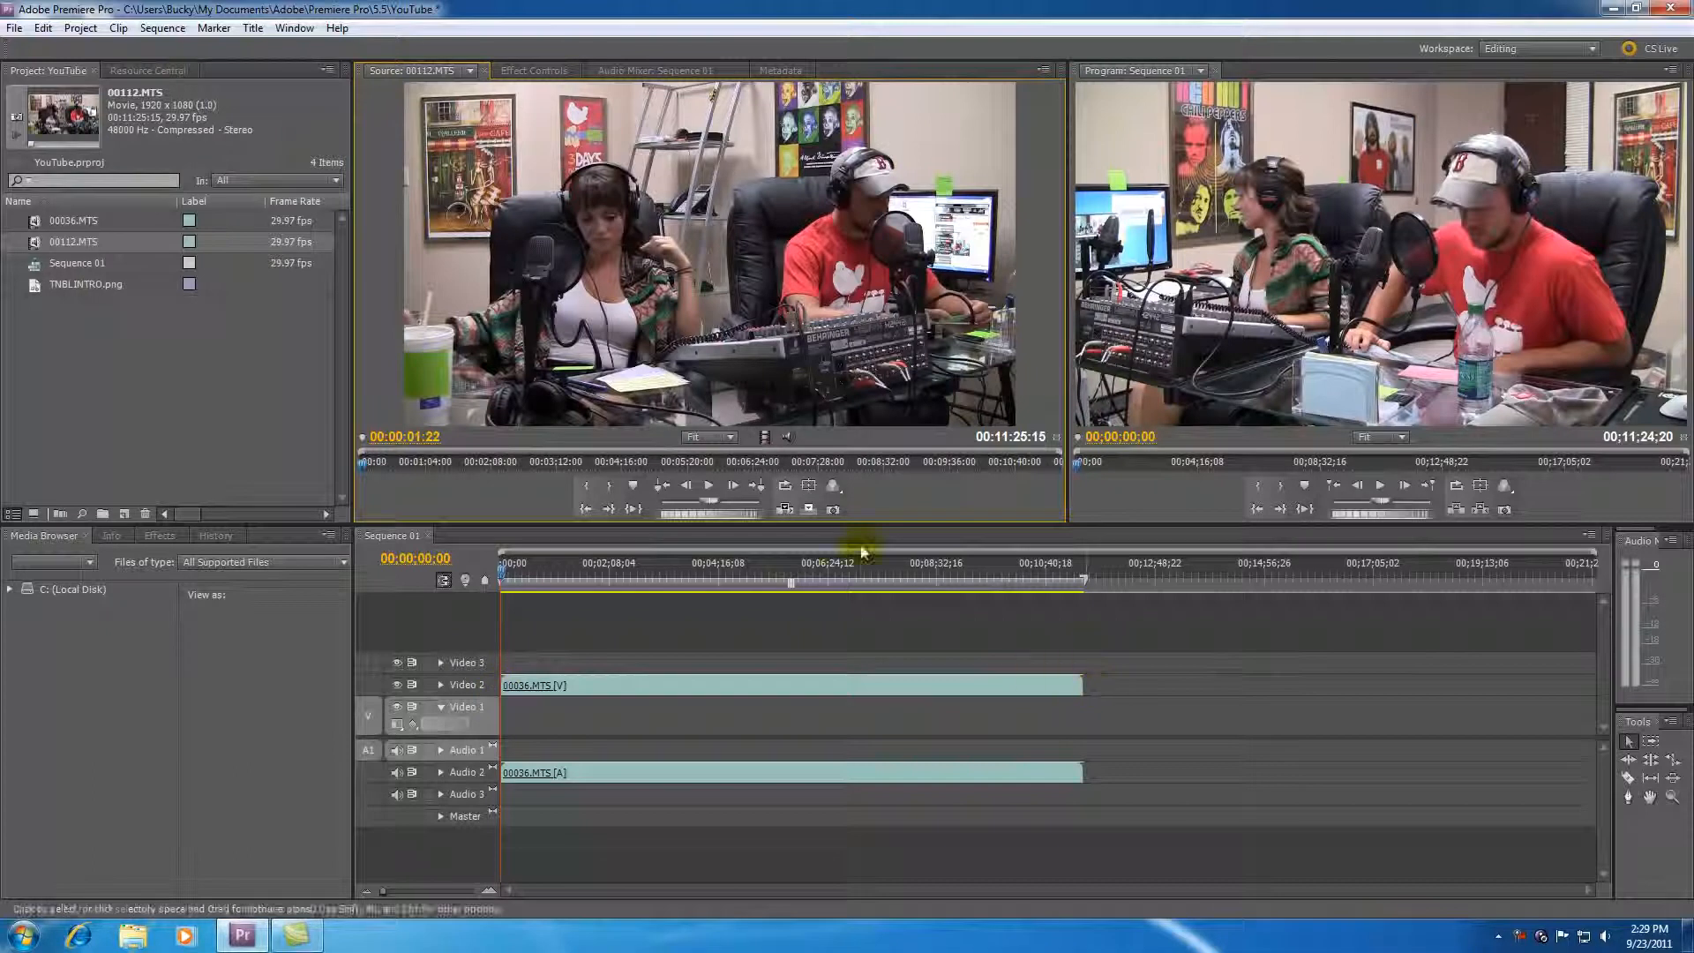
# - Mark 00112.MTS in the Source monitor from 00:02:09:10 to 00:08:34:23 and place the marked portion at the start of Video 1
pyautogui.moveTo(440, 467); pyautogui.dragTo(494, 464)
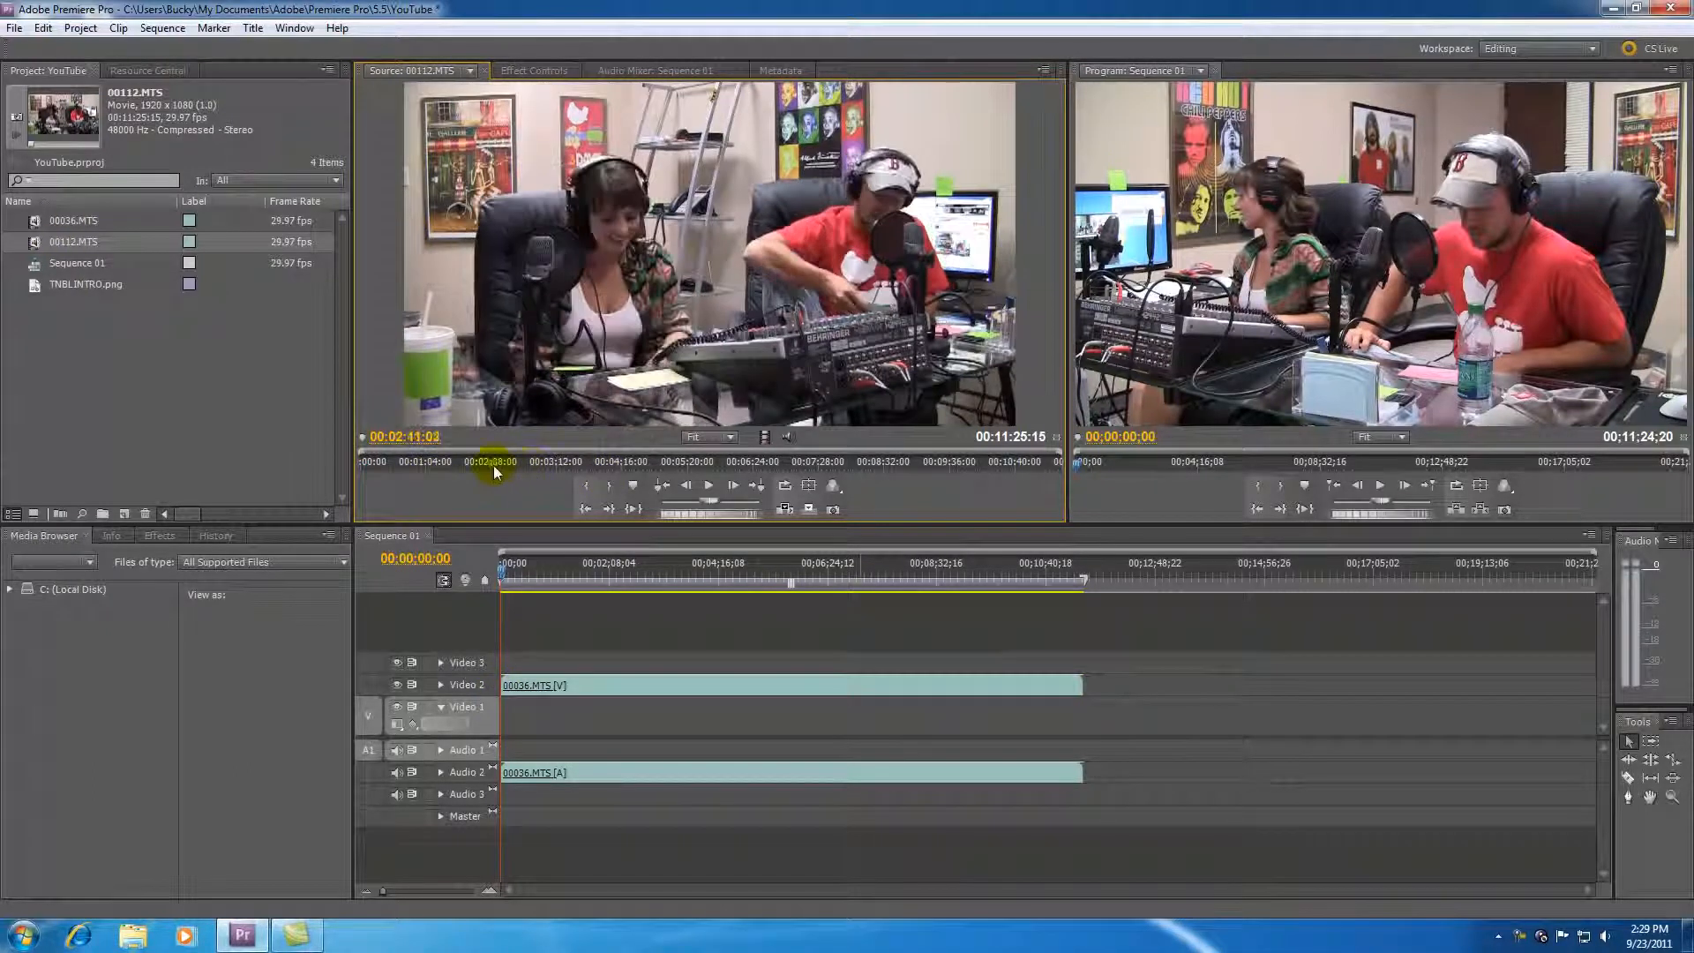
pyautogui.click(588, 485)
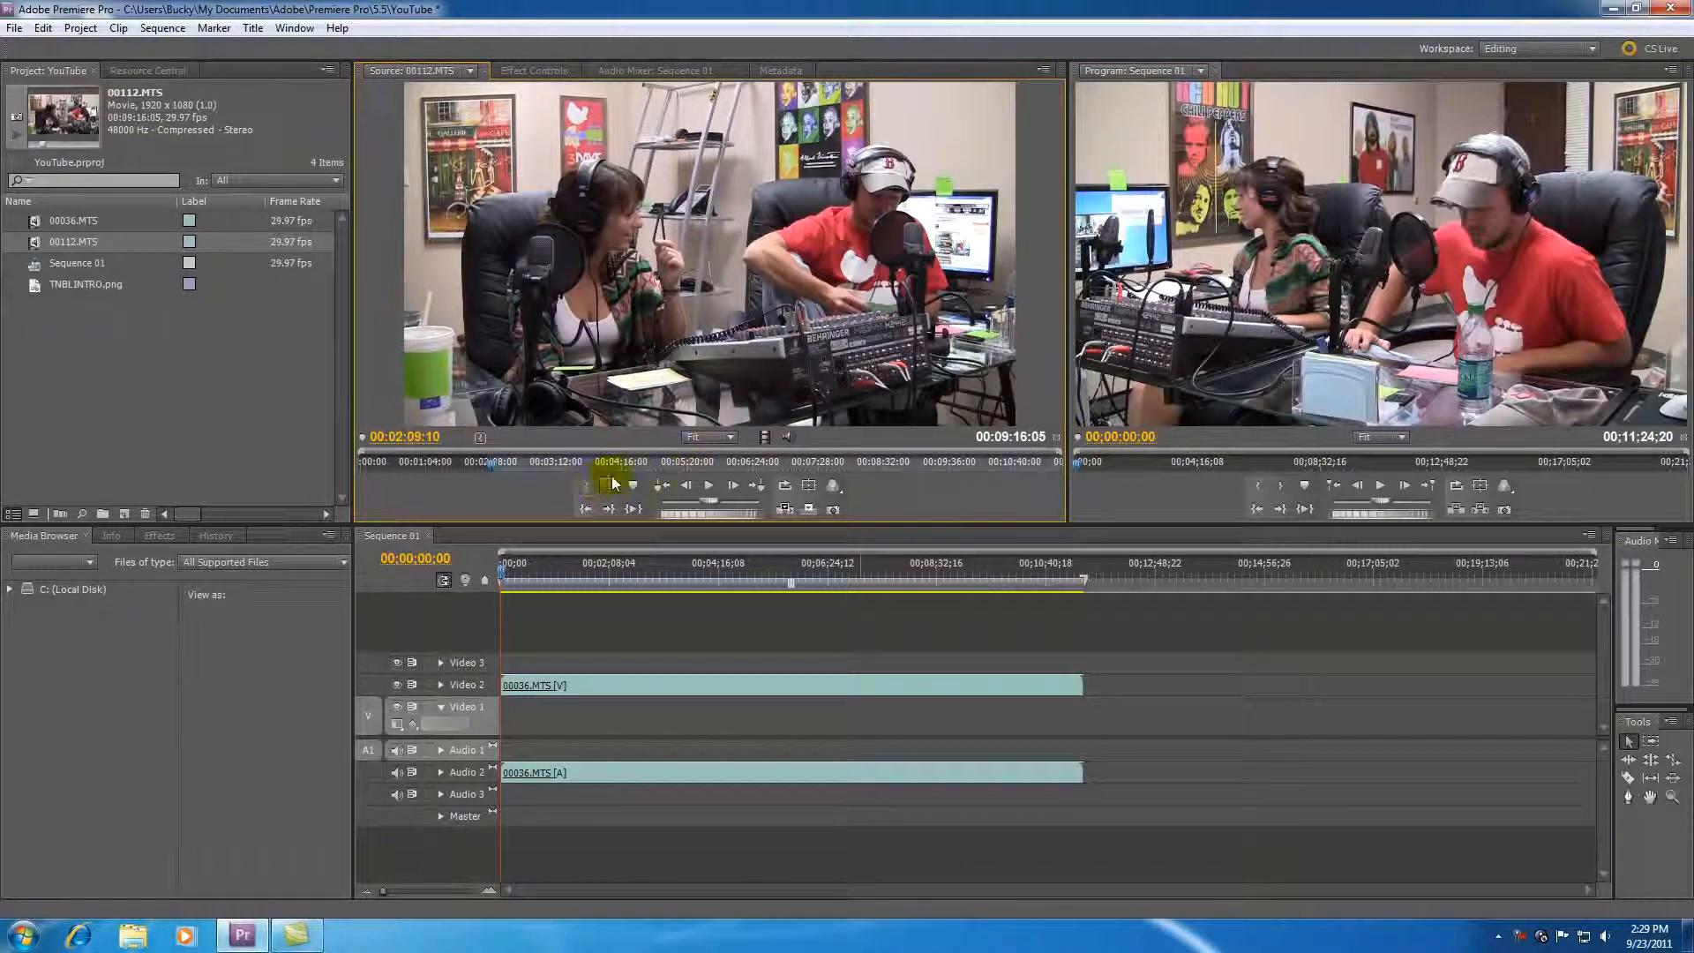
pyautogui.moveTo(870, 470); pyautogui.dragTo(886, 464)
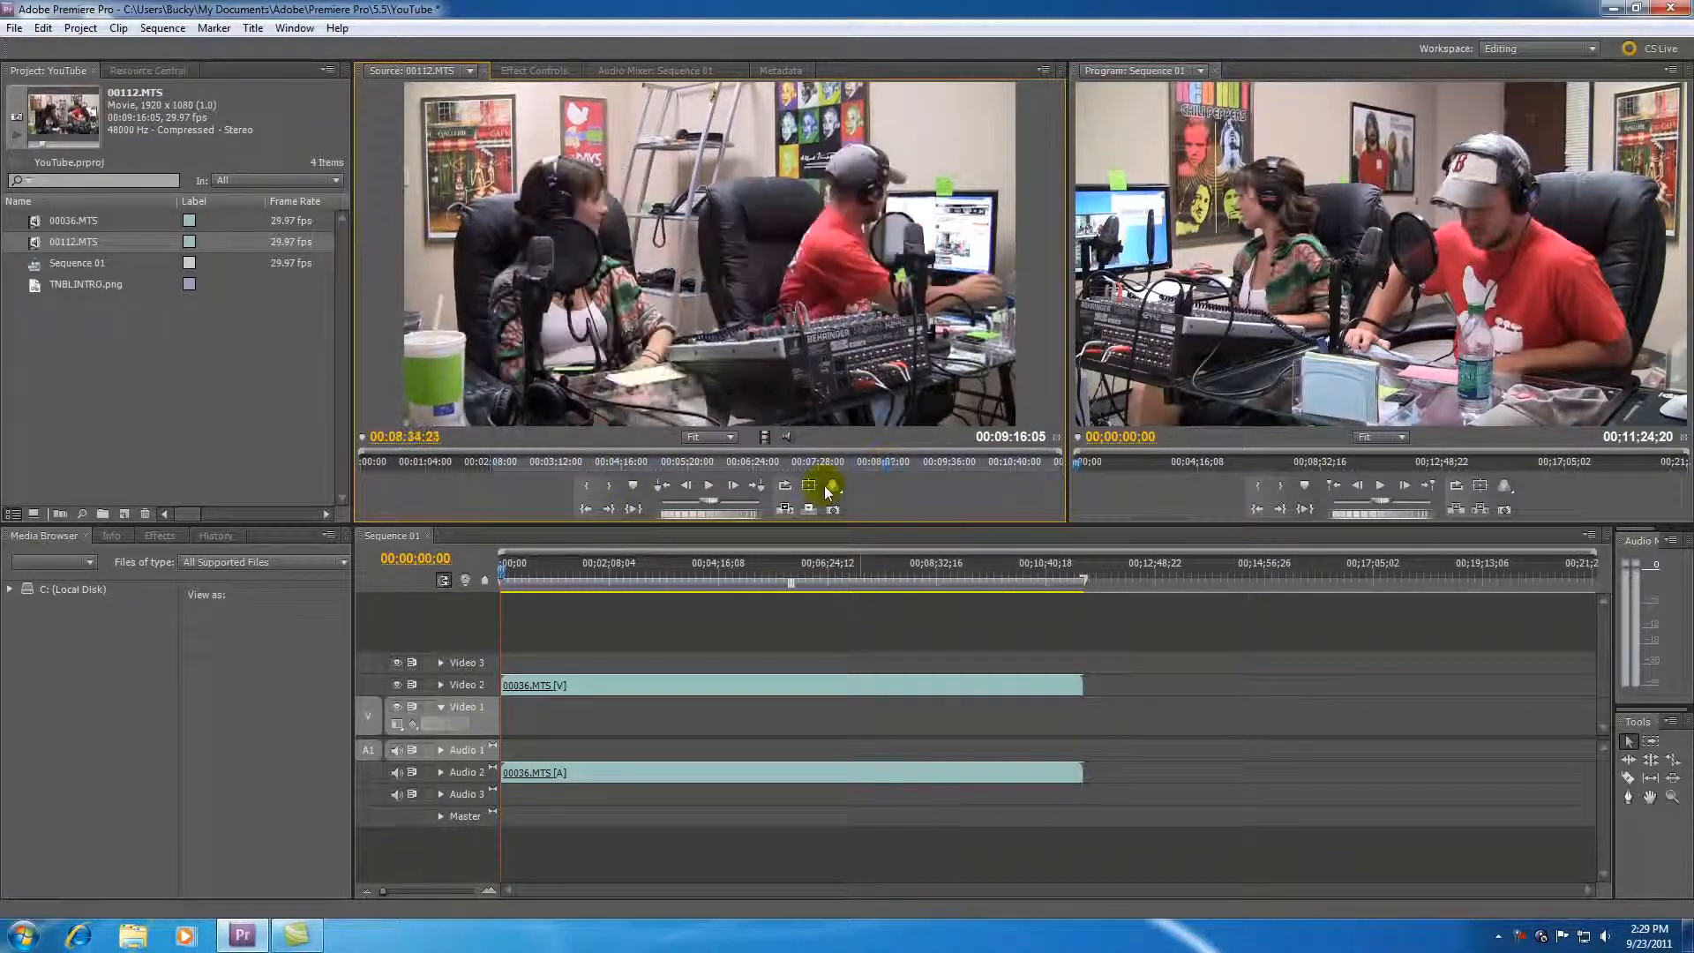
pyautogui.click(608, 487)
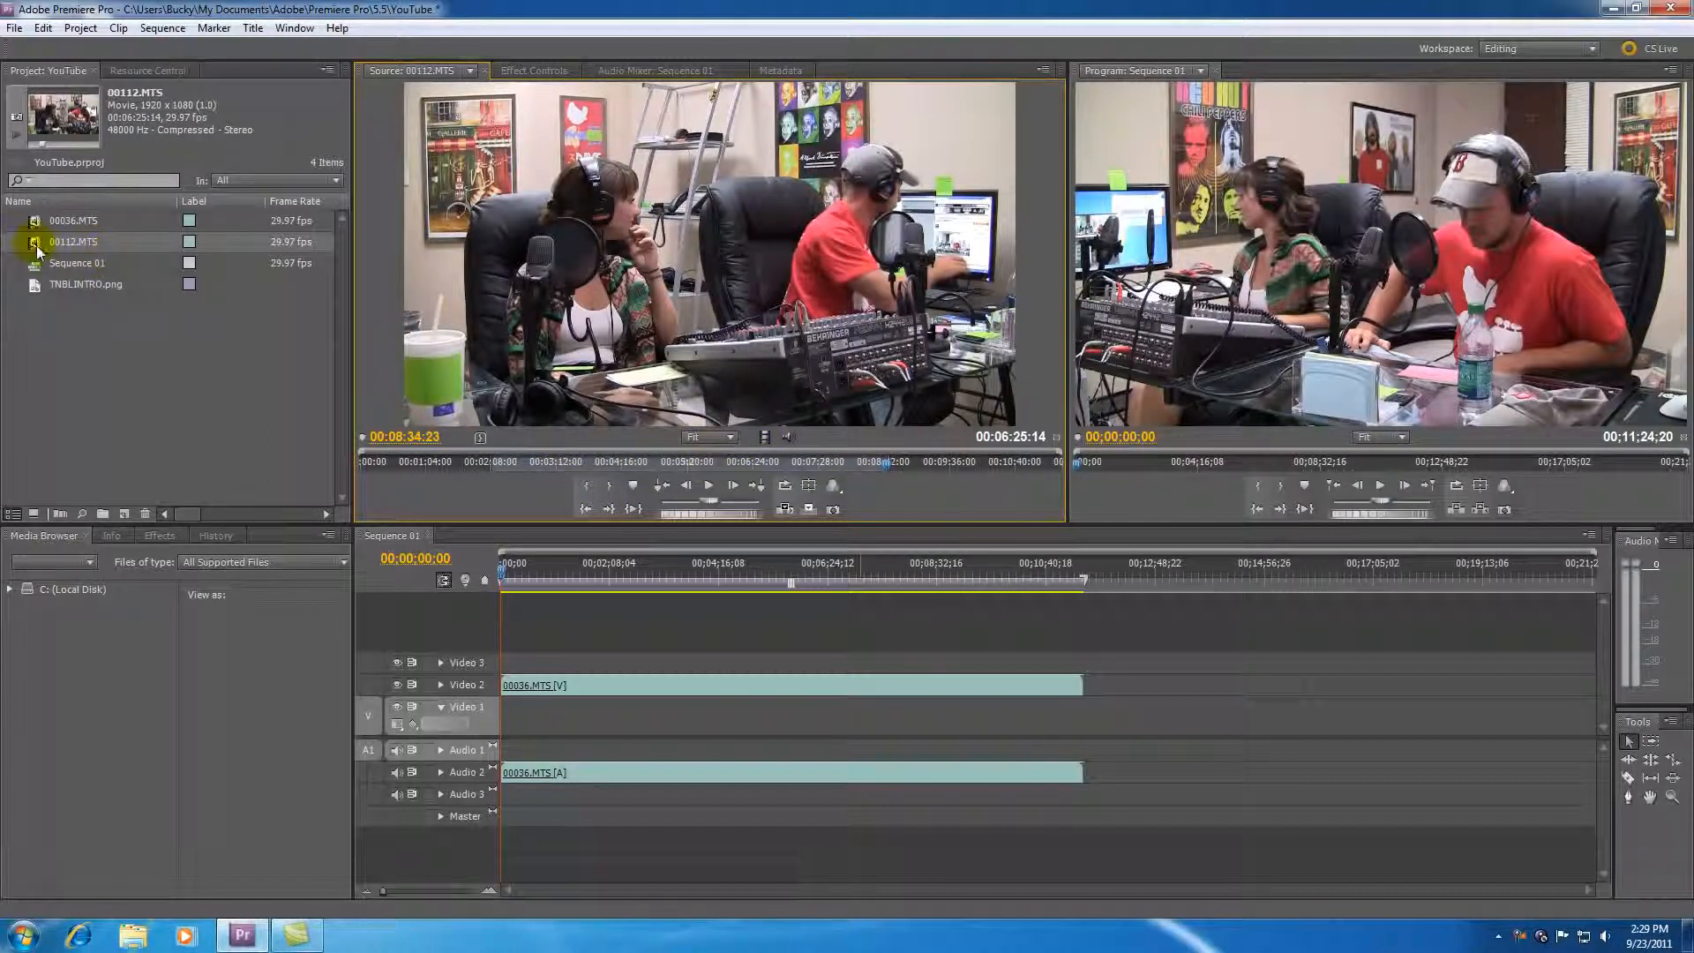
pyautogui.moveTo(35, 250); pyautogui.dragTo(480, 723)
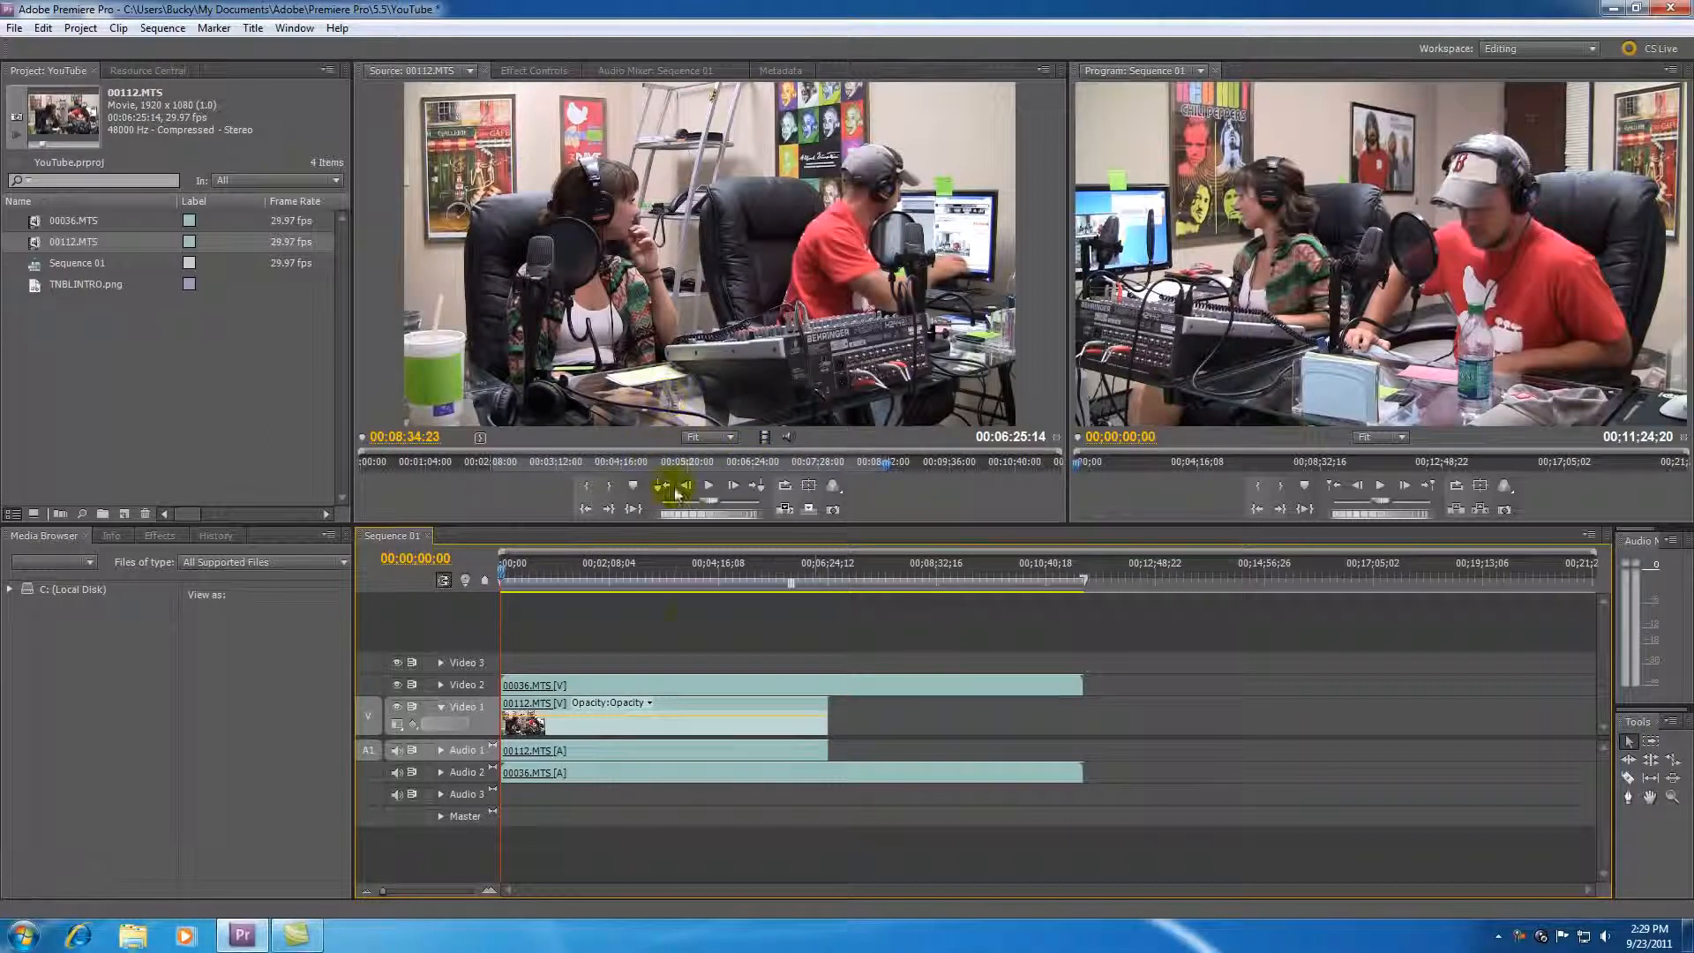
# - Trim the end of 00036.MTS on Video 2 to about 00;07;00;19 and shift the clip to start at 00;02;08;12
pyautogui.moveTo(1081, 685); pyautogui.dragTo(856, 574)
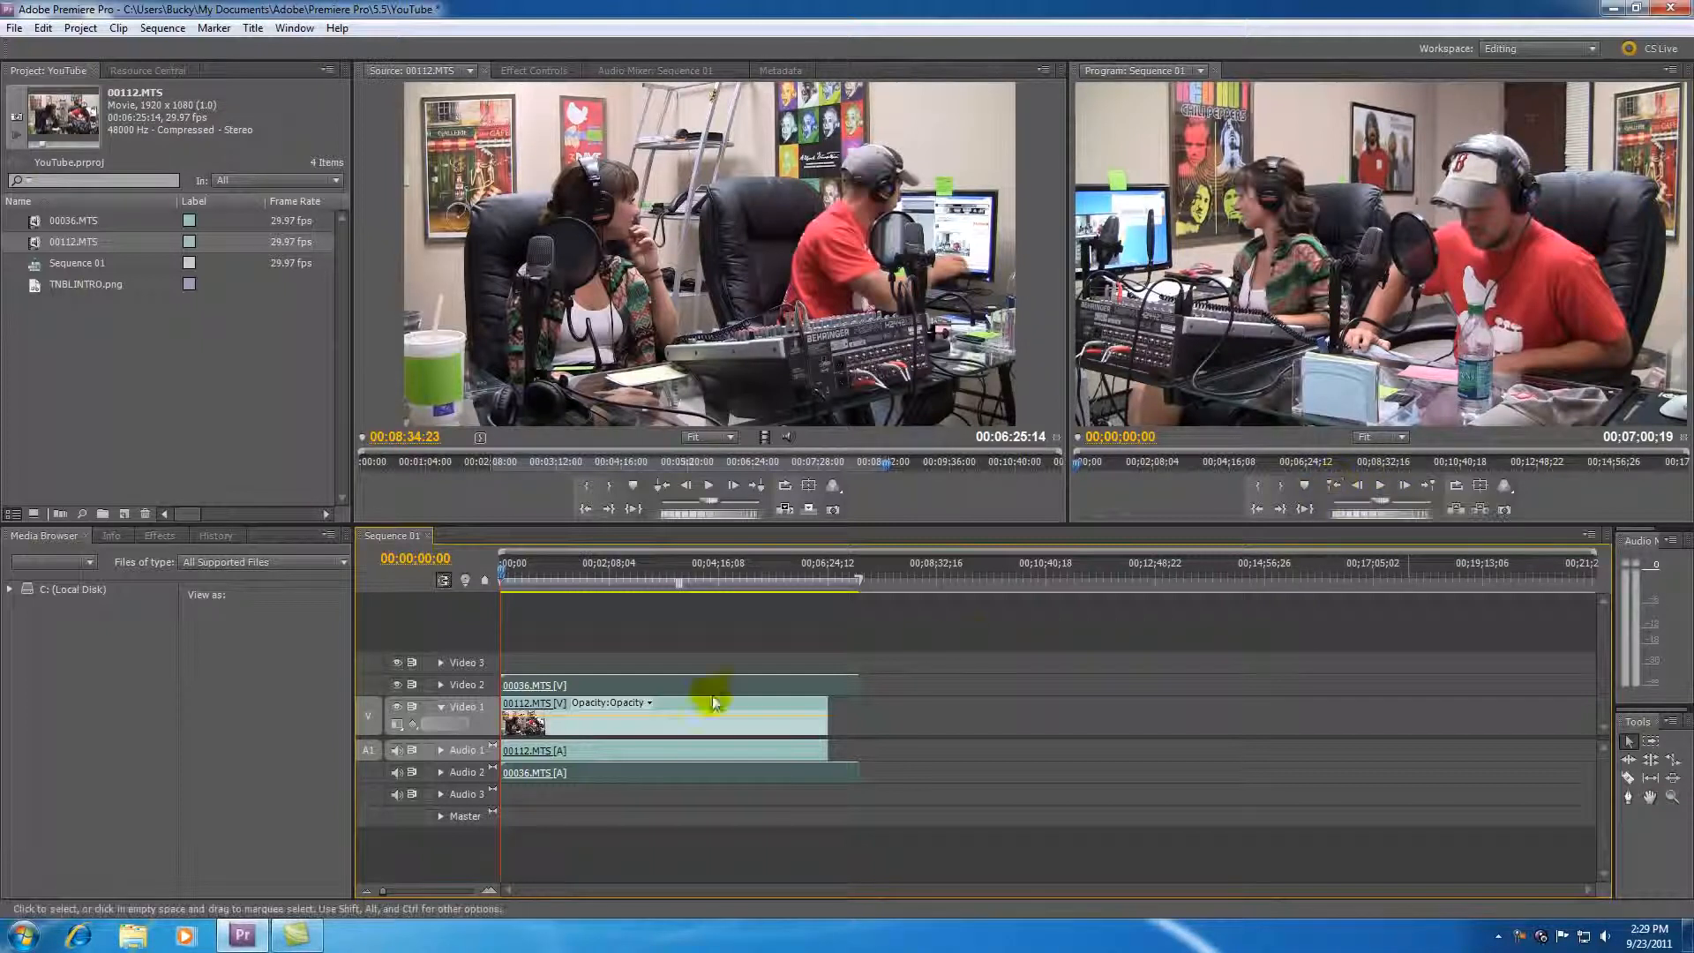
pyautogui.moveTo(737, 687); pyautogui.dragTo(843, 687)
# - Move the sequence playhead into 00036.MTS and jump back to the previous edit point, repeating this at a closer timeline zoom
pyautogui.click(695, 573)
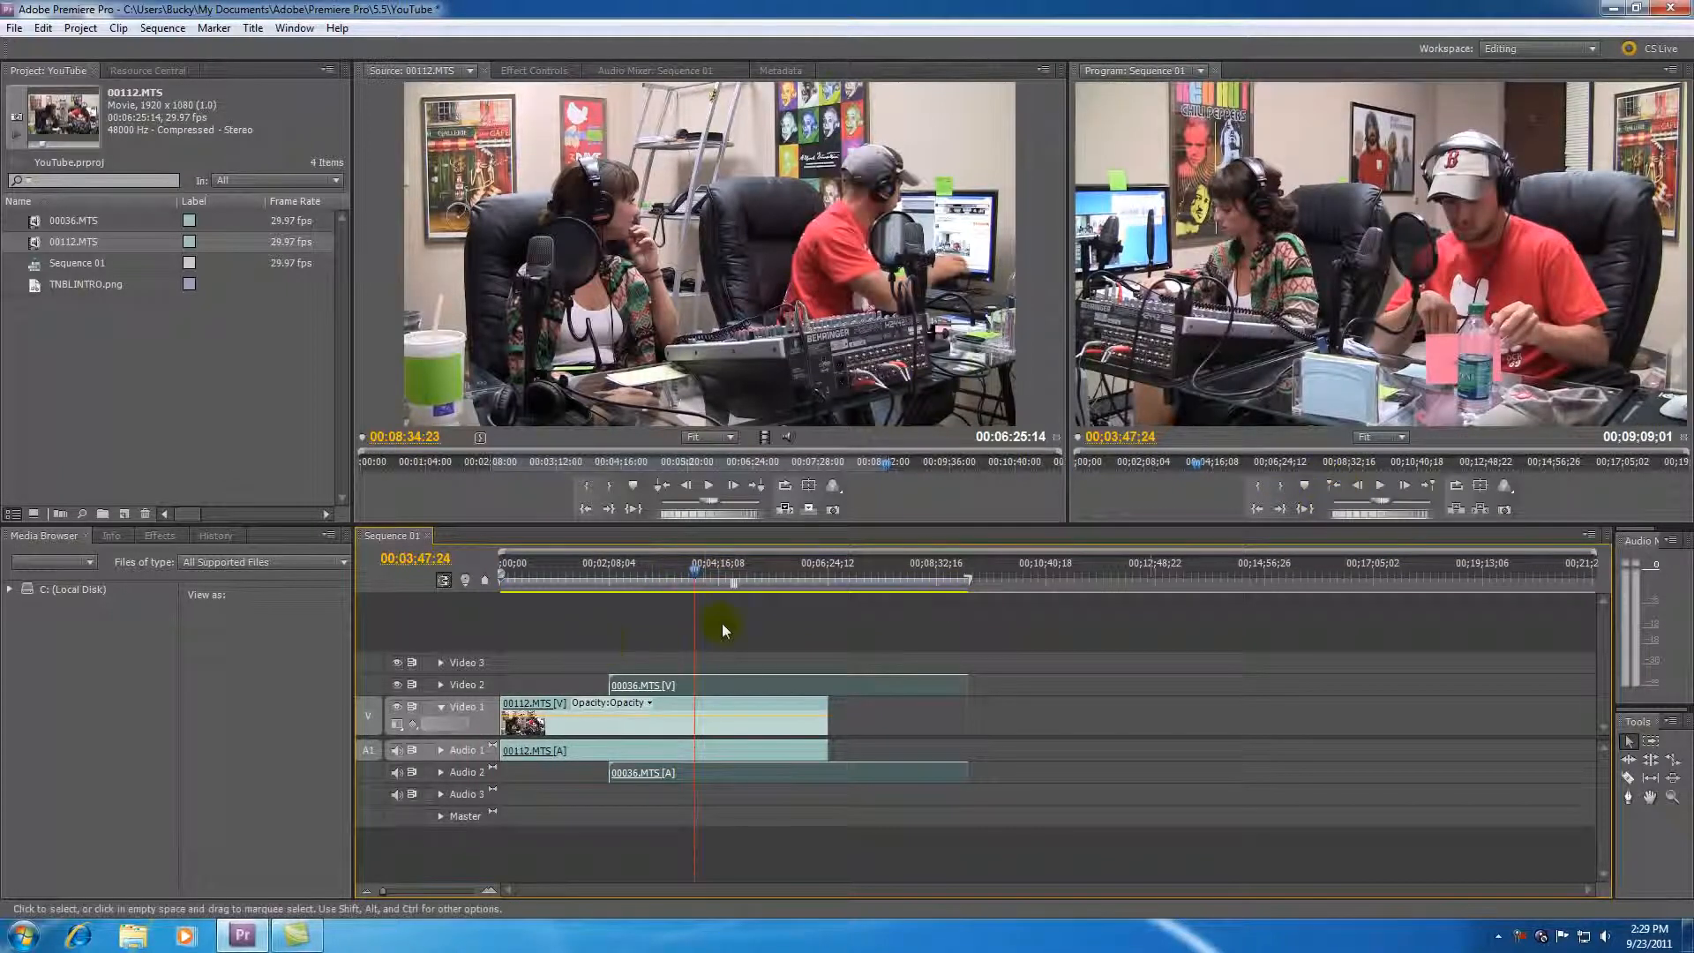
pyautogui.click(1336, 487)
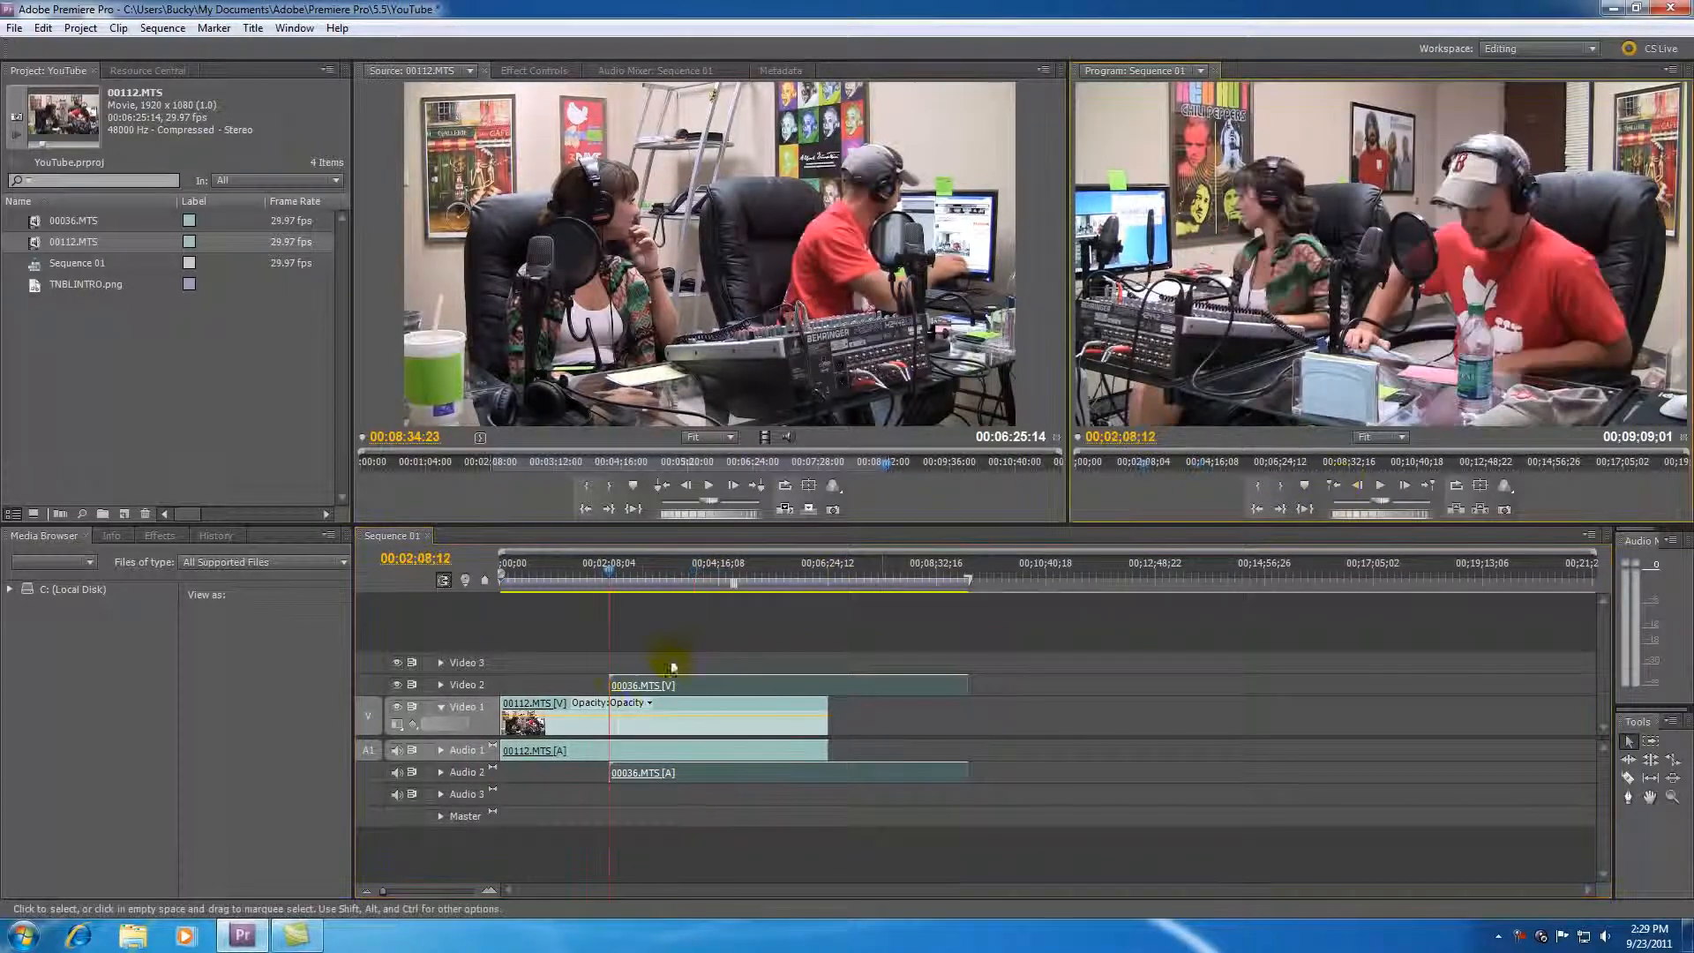
pyautogui.moveTo(612, 569)
pyautogui.mouseDown()
pyautogui.moveTo(630, 572)
pyautogui.moveTo(616, 567)
pyautogui.mouseUp()
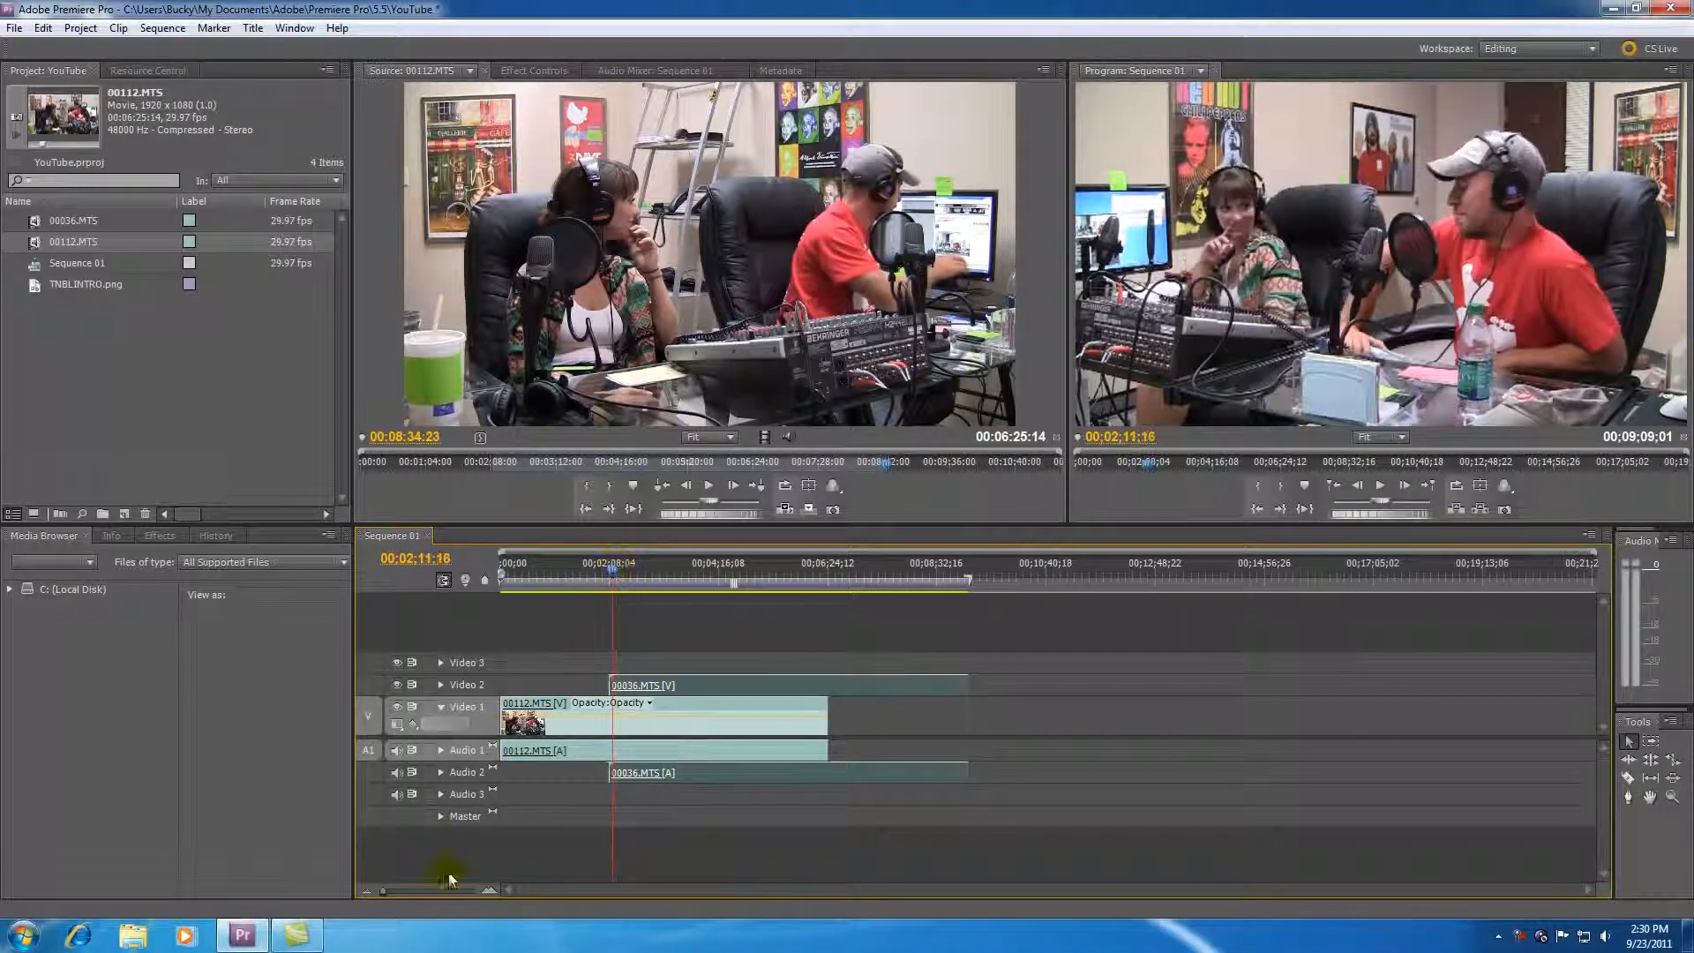
pyautogui.moveTo(385, 887); pyautogui.dragTo(418, 891)
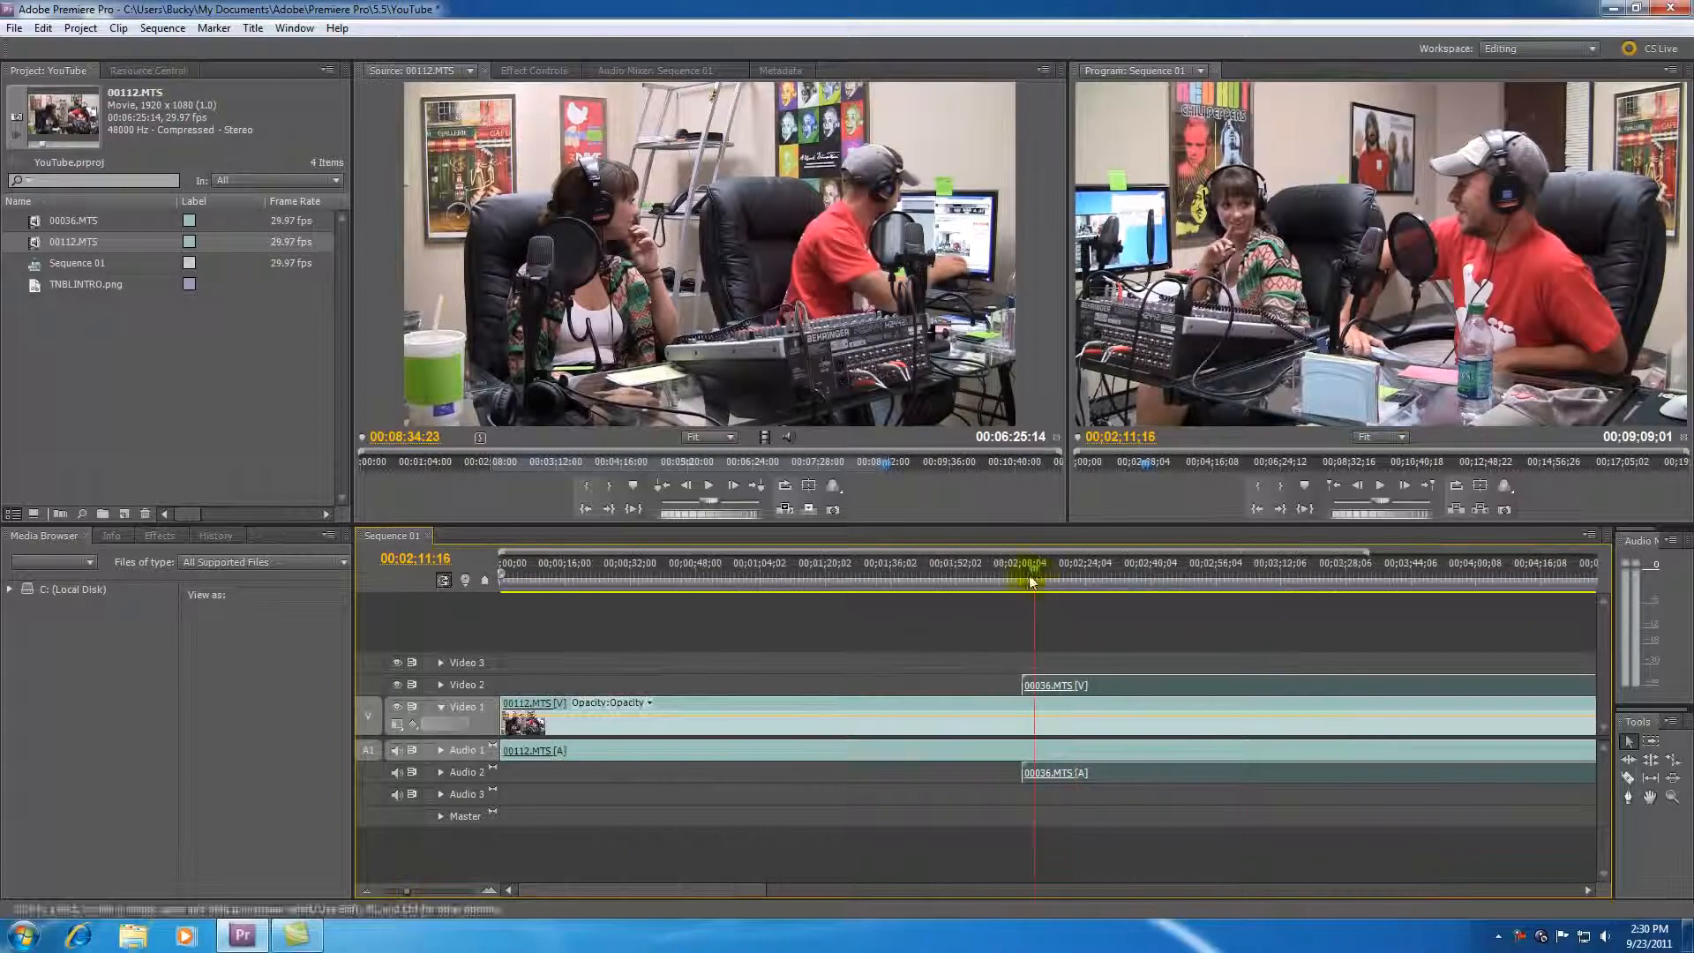
pyautogui.moveTo(1030, 574); pyautogui.dragTo(1081, 576)
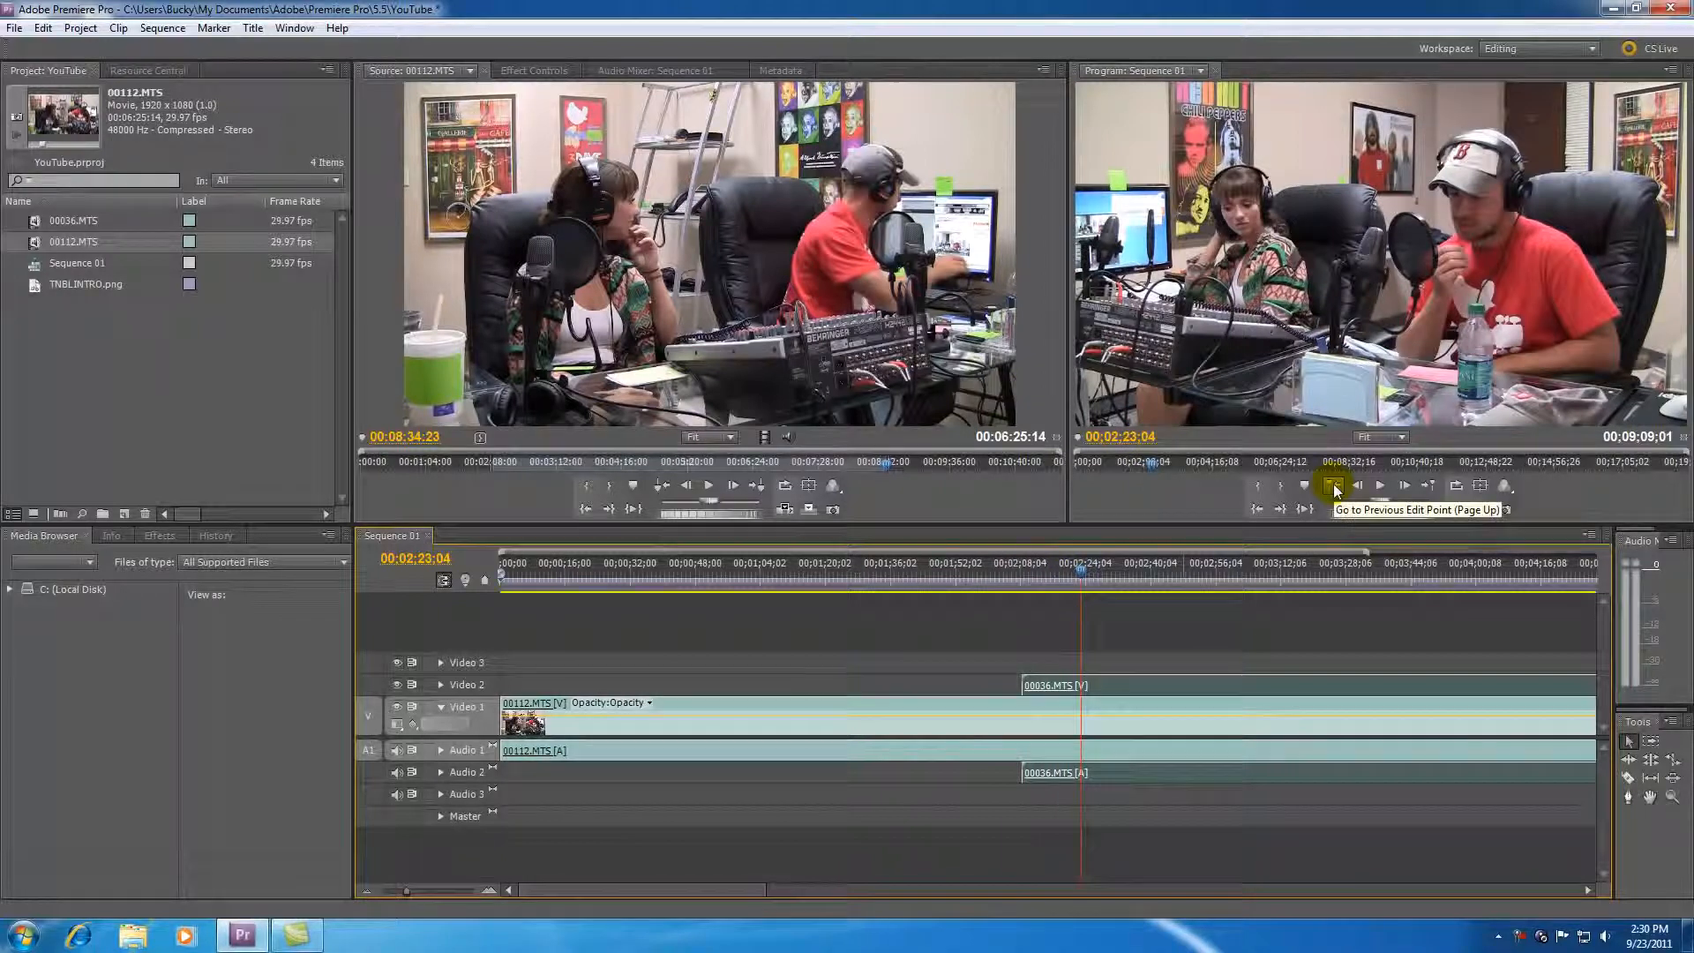
pyautogui.click(1335, 486)
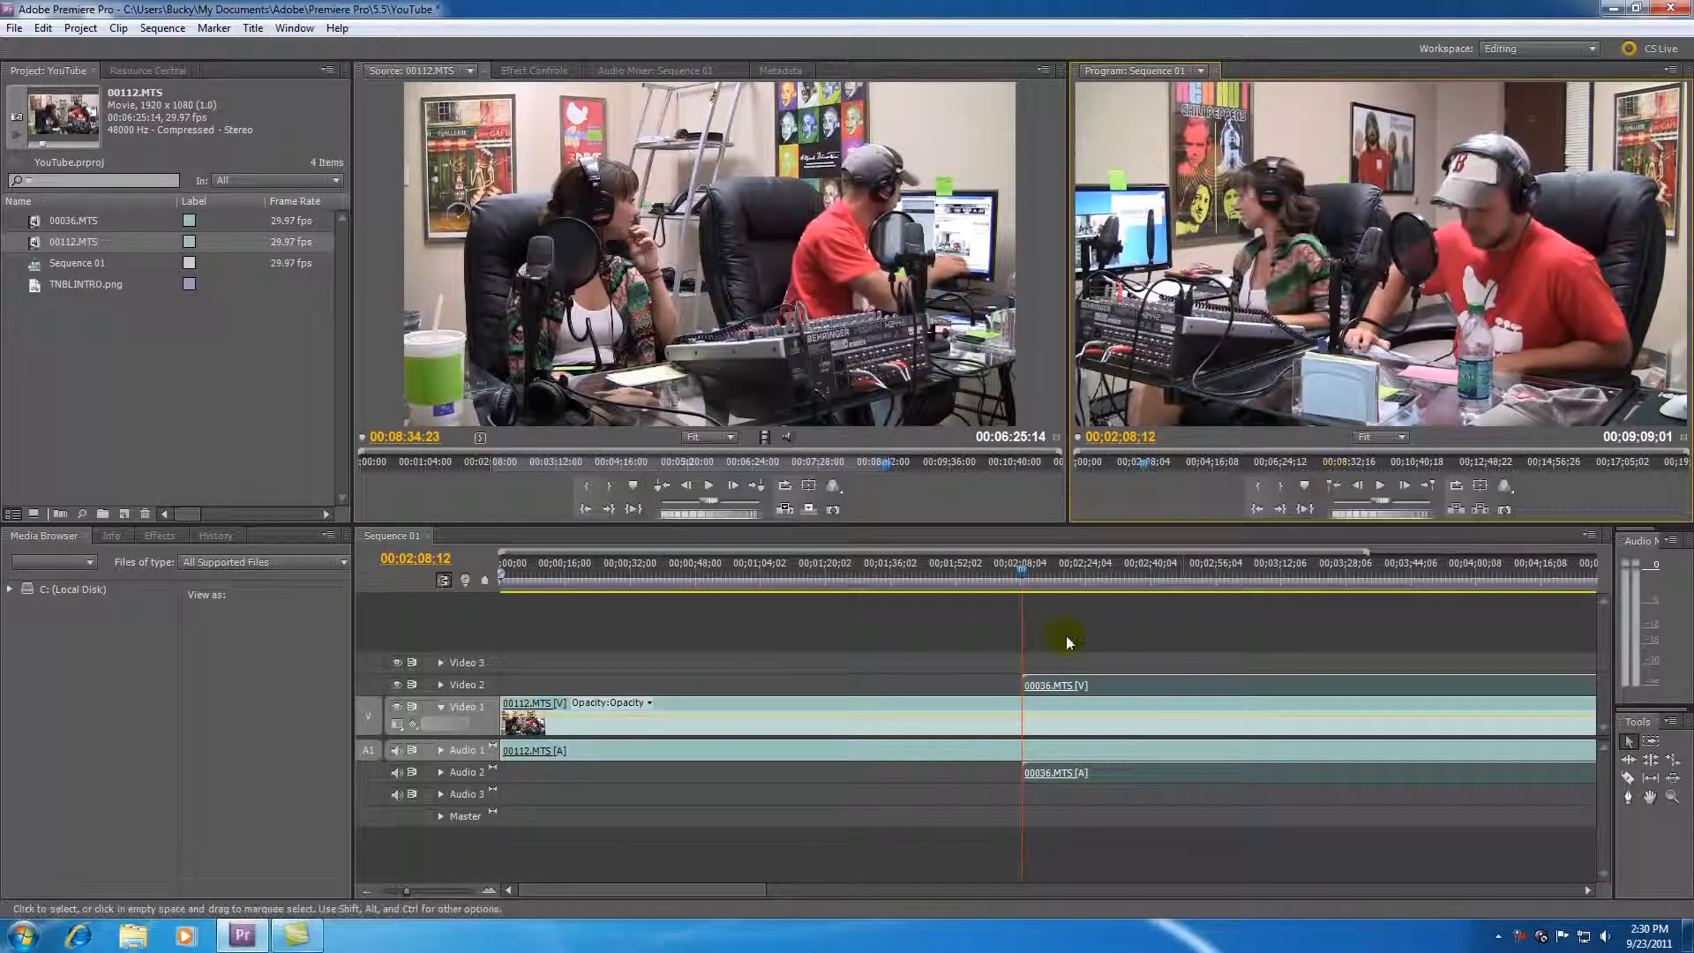
# - Step the sequence back frame by frame to 00;02;07;25, play it across the edit point and stop at 00;02;11;29
pyautogui.click(1359, 487)
pyautogui.click(1358, 487)
pyautogui.click(1359, 487)
pyautogui.click(1359, 487)
pyautogui.click(1359, 487)
pyautogui.click(1359, 487)
pyautogui.click(1359, 487)
pyautogui.click(1359, 487)
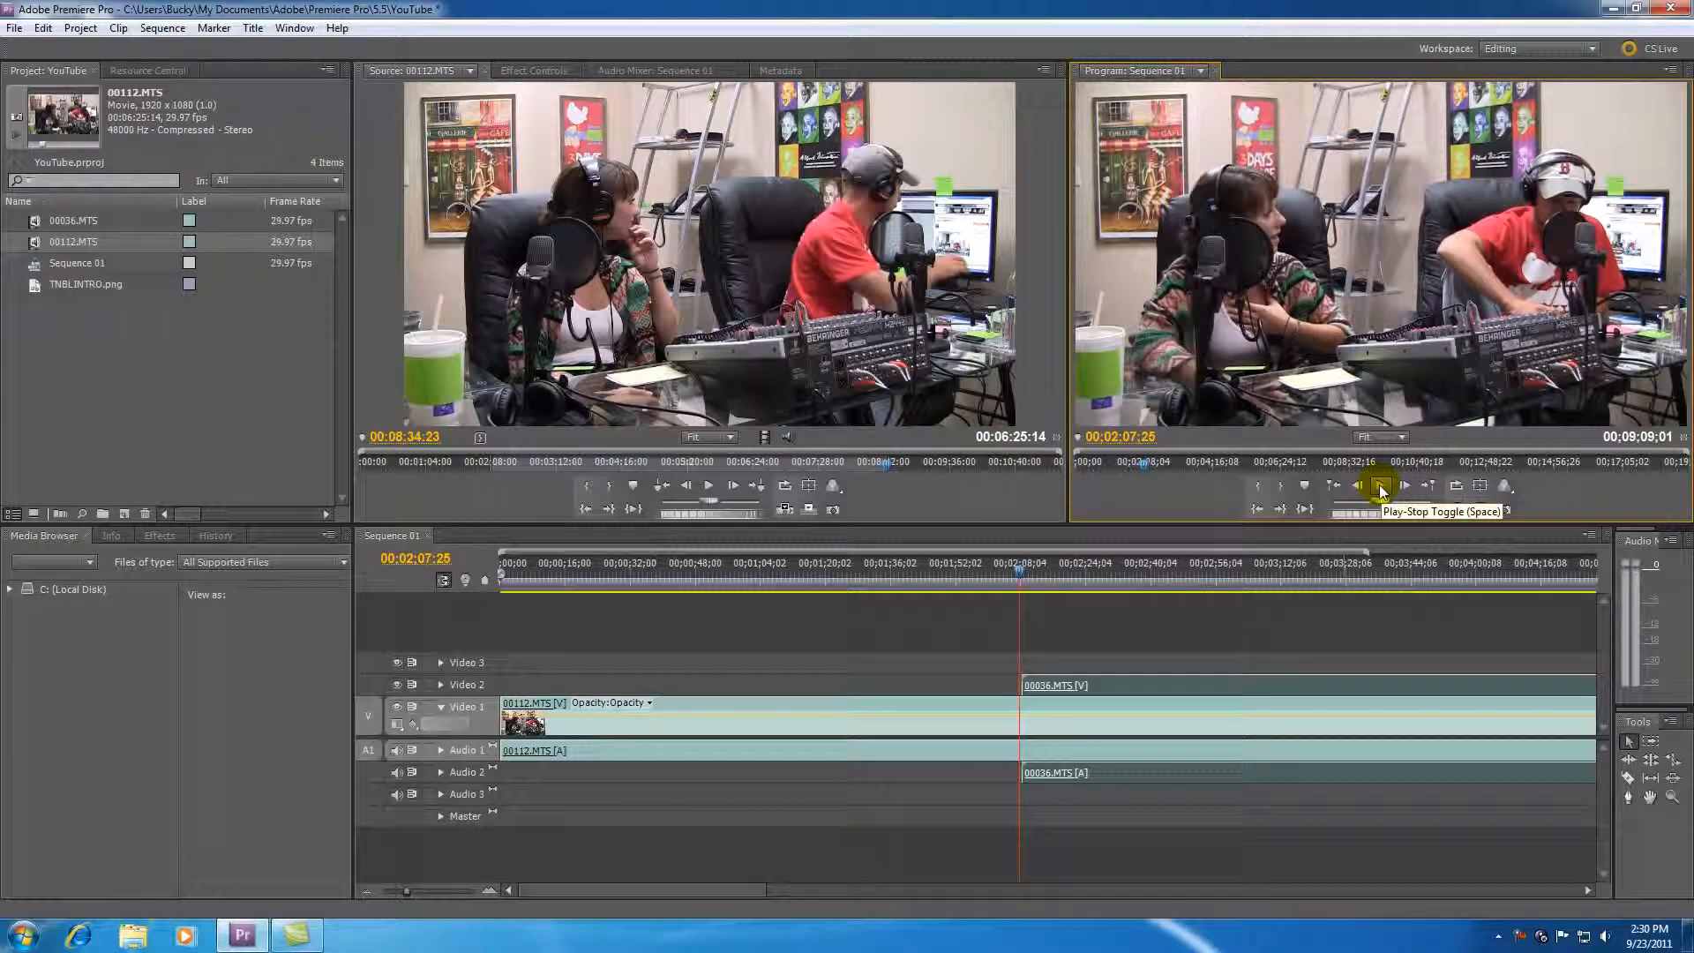
pyautogui.click(1382, 488)
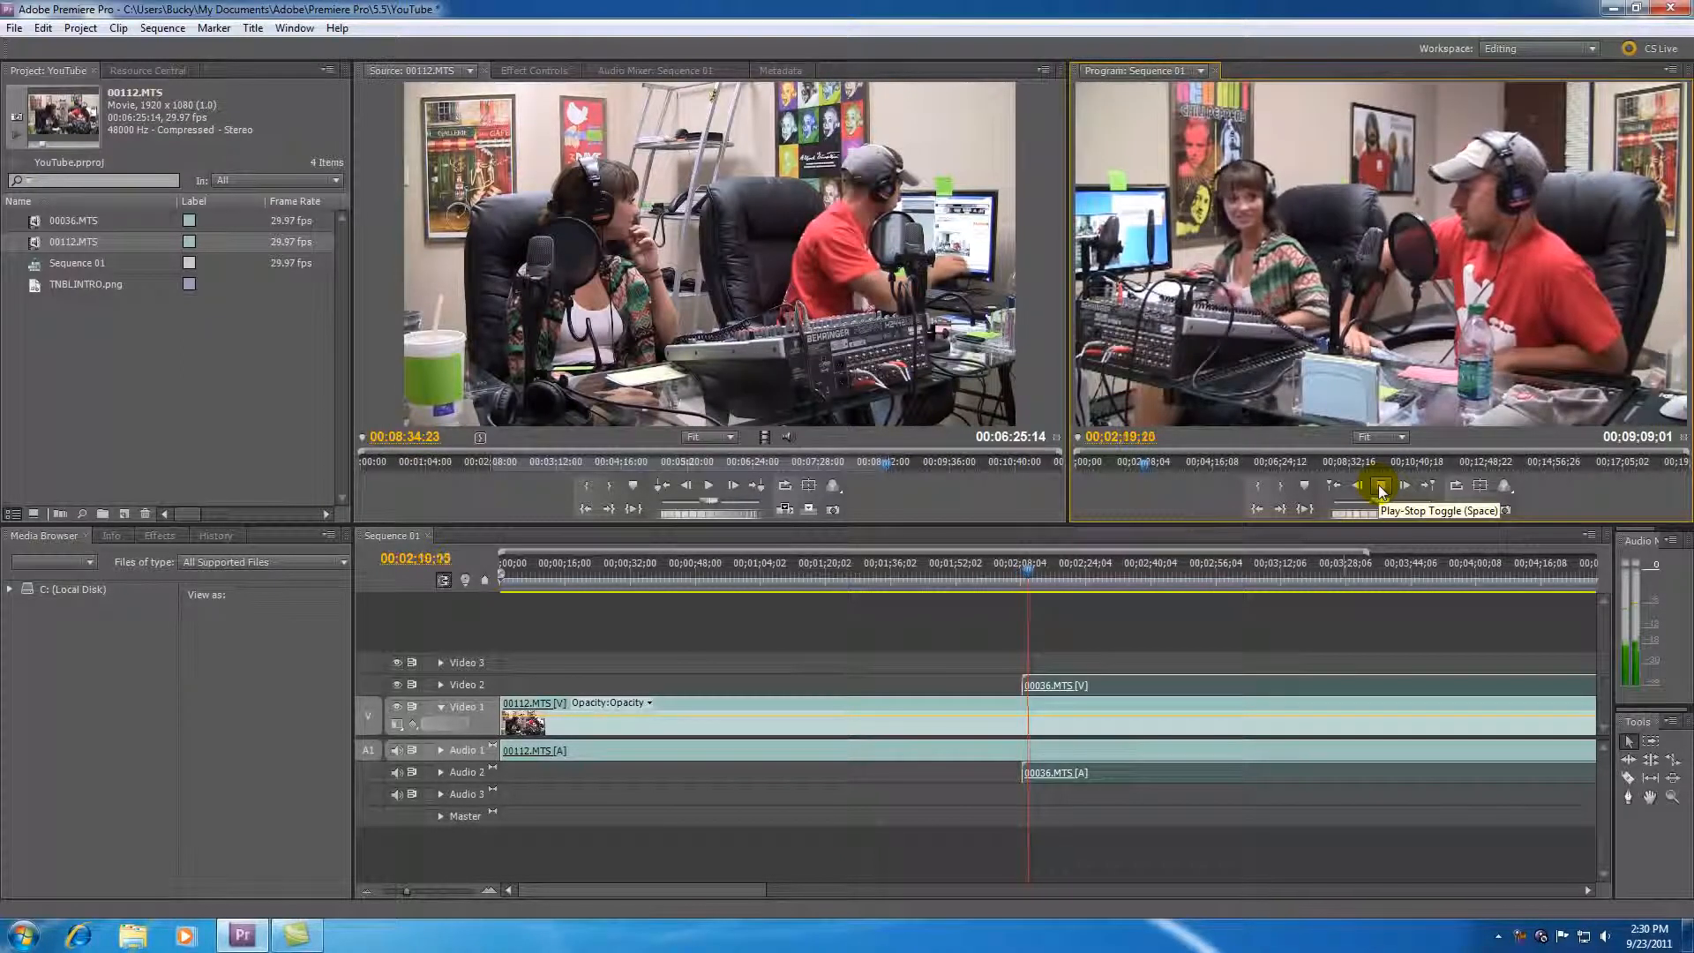
pyautogui.click(1382, 488)
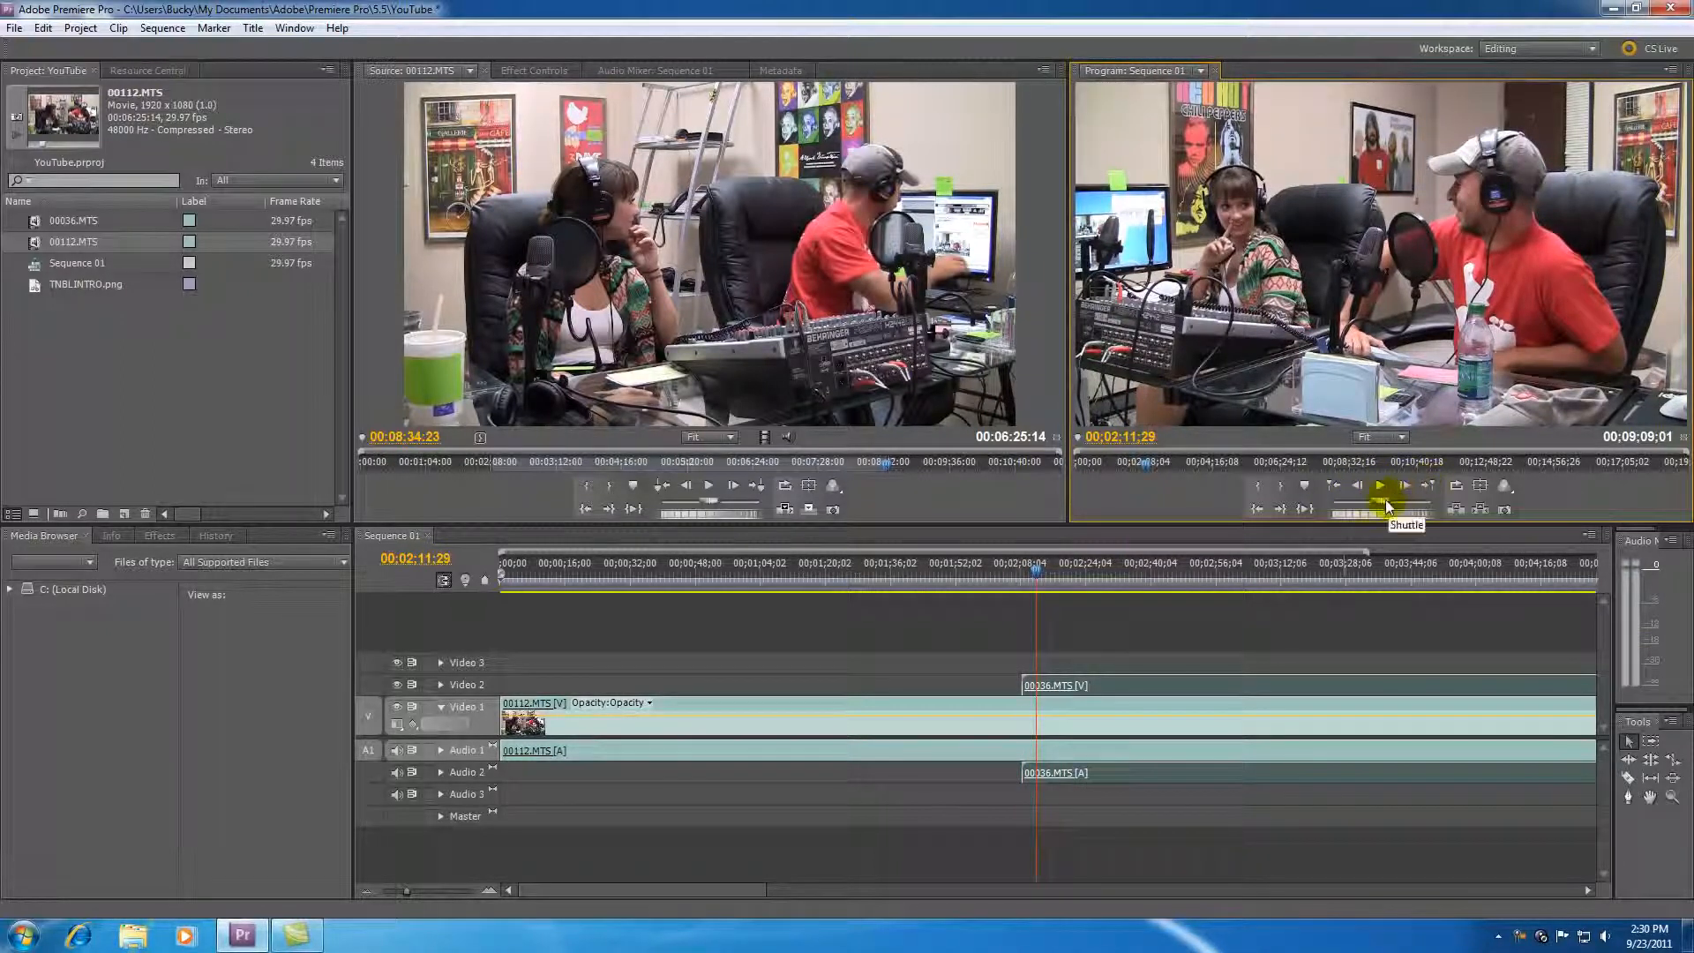
# - Navigate the sequence with the Program monitor's shuttle and jog controls, ending with the playhead at 00;02;20;14
pyautogui.click(1381, 487)
pyautogui.moveTo(1403, 506)
pyautogui.mouseDown()
pyautogui.moveTo(1460, 510)
pyautogui.moveTo(1392, 514)
pyautogui.mouseUp()
pyautogui.moveTo(1391, 517); pyautogui.dragTo(1374, 514)
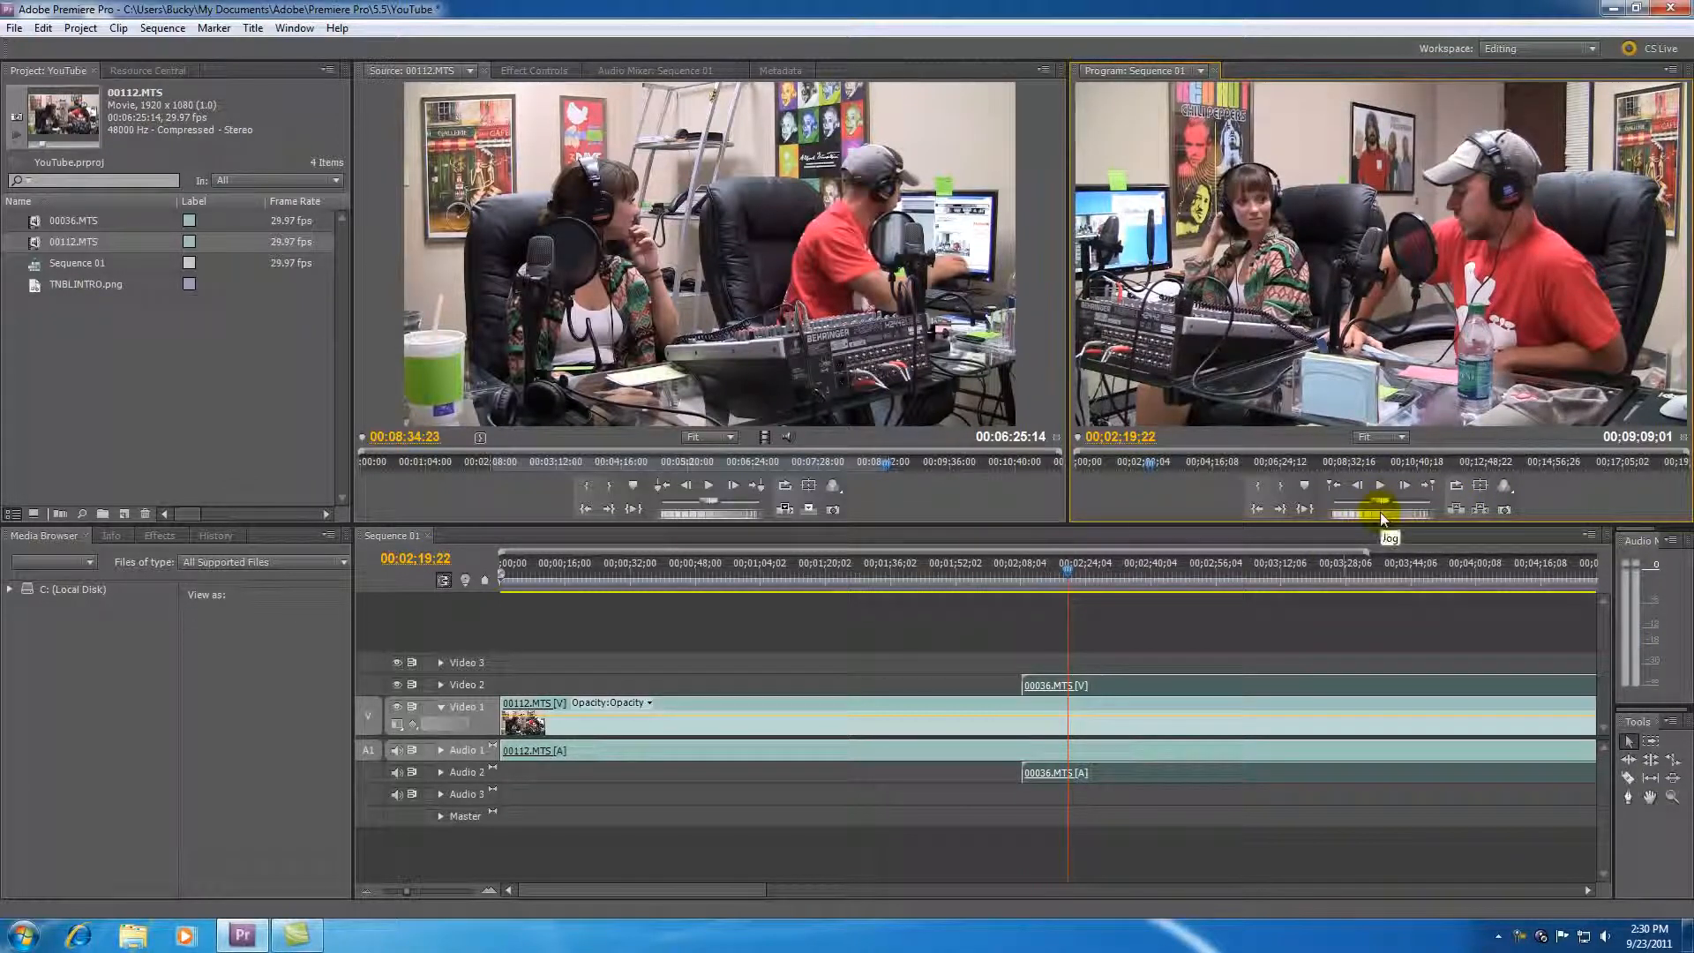
pyautogui.moveTo(1411, 515)
pyautogui.mouseDown()
pyautogui.moveTo(1297, 515)
pyautogui.moveTo(1380, 512)
pyautogui.mouseUp()
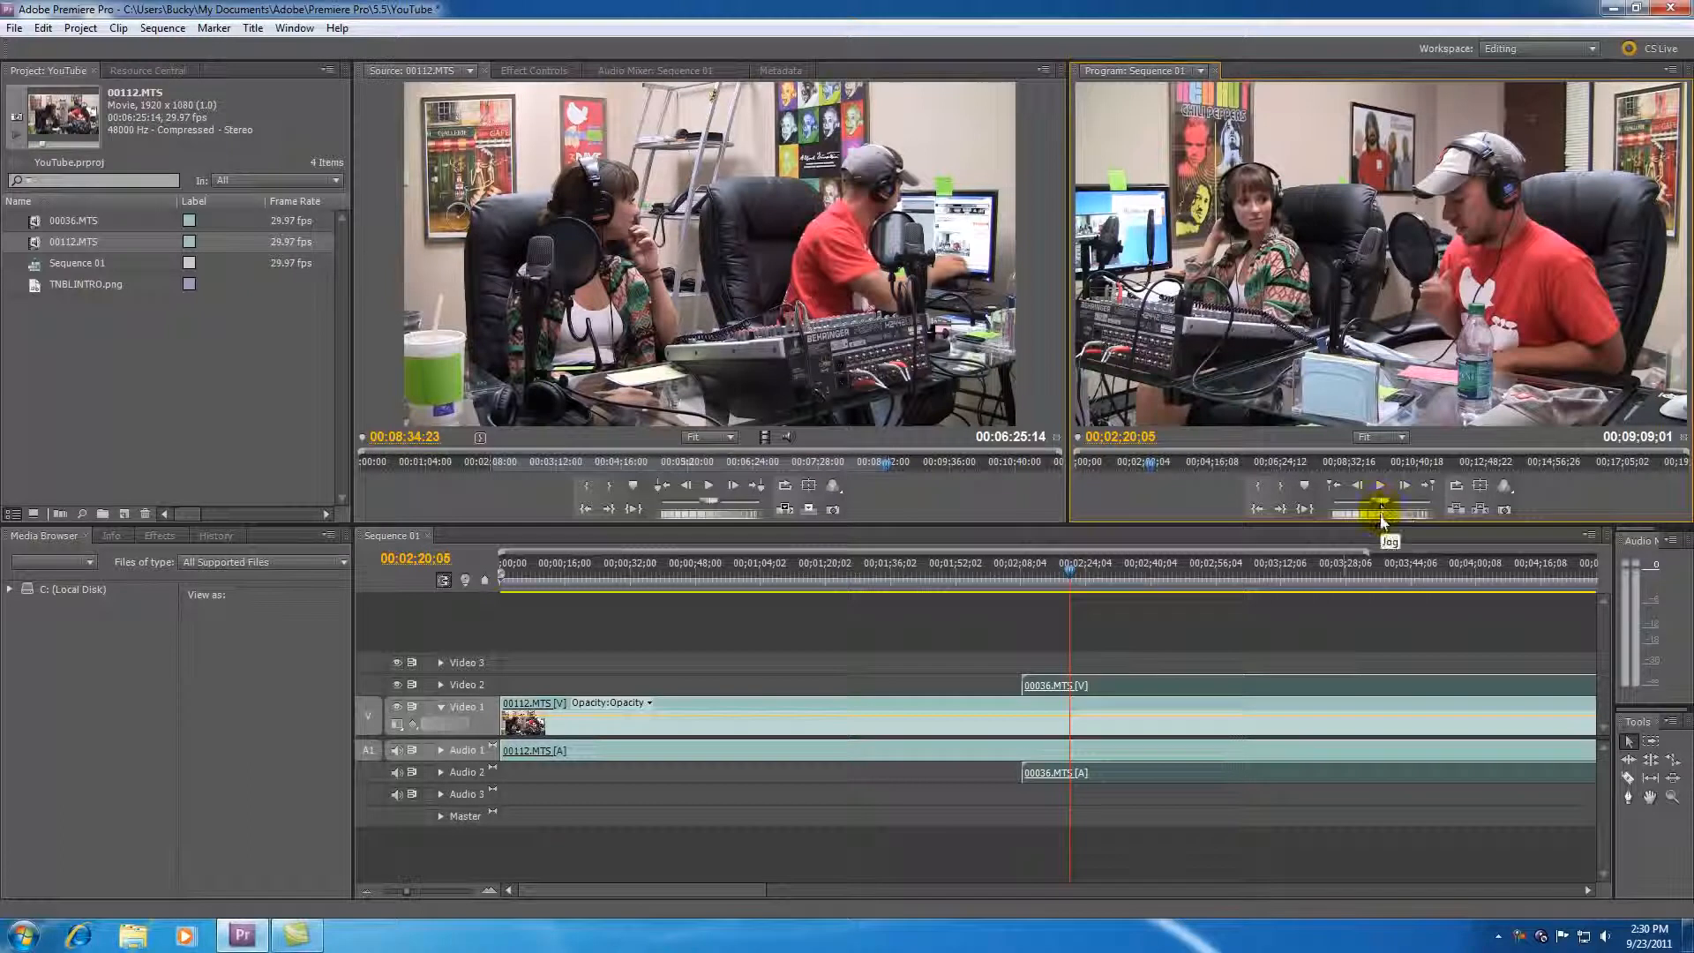
pyautogui.moveTo(1072, 572)
pyautogui.mouseDown()
pyautogui.moveTo(1047, 568)
pyautogui.moveTo(1067, 575)
pyautogui.mouseUp()
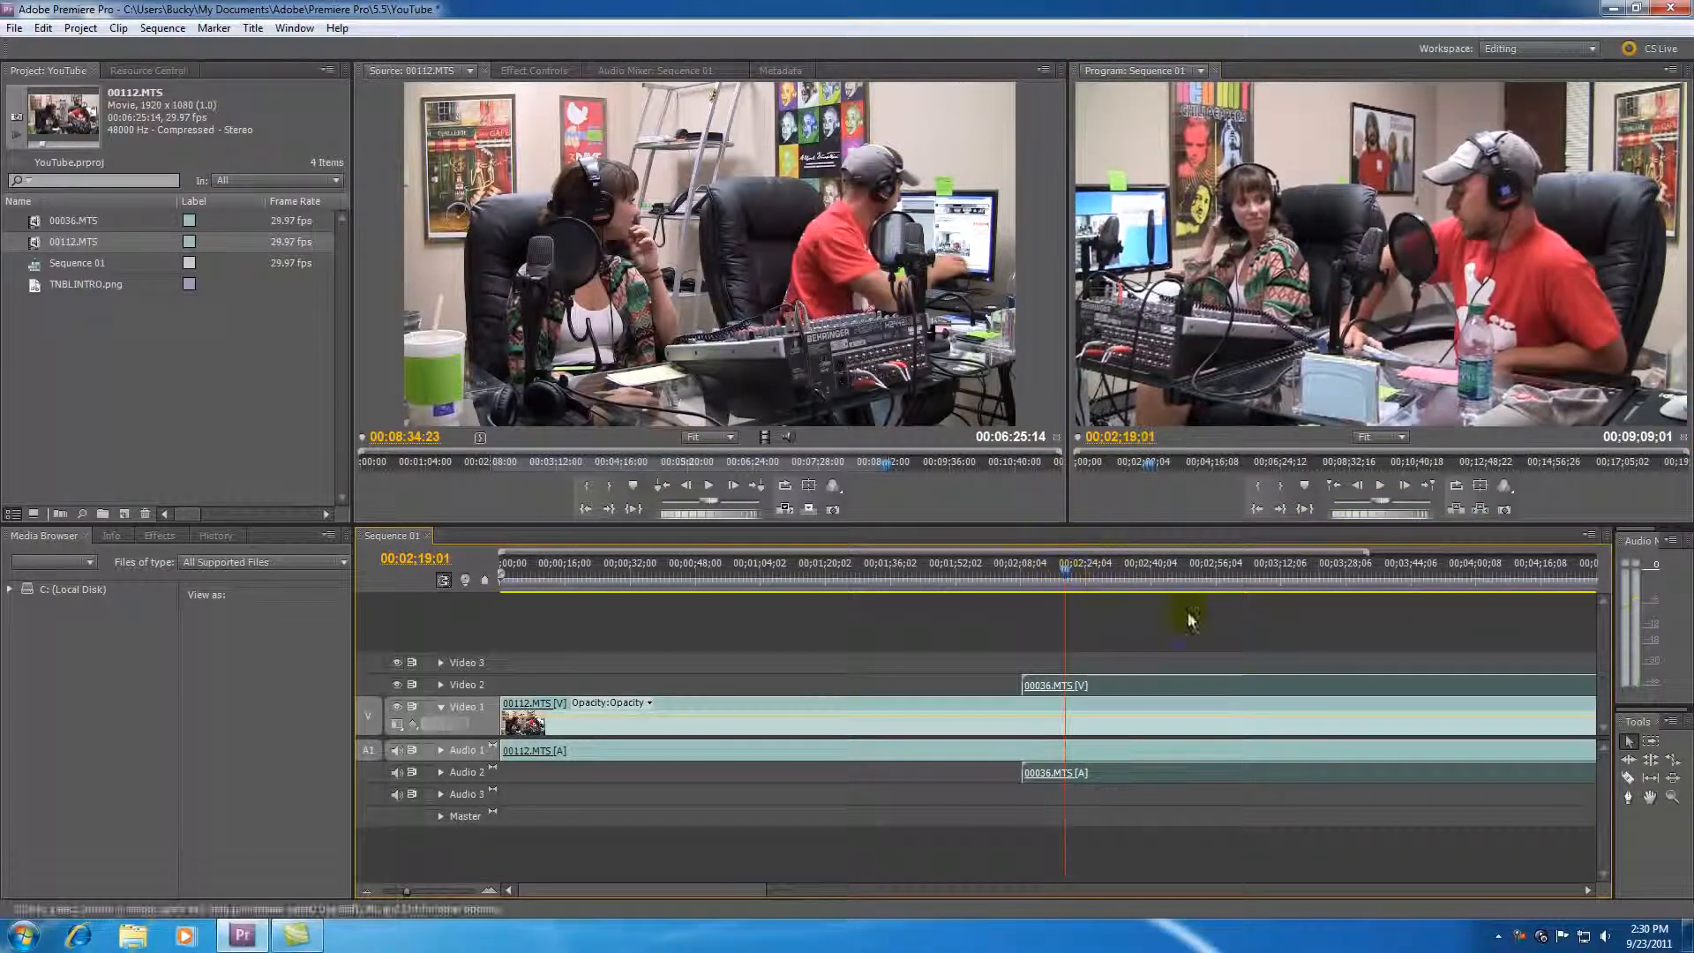
pyautogui.moveTo(1362, 515); pyautogui.dragTo(1400, 515)
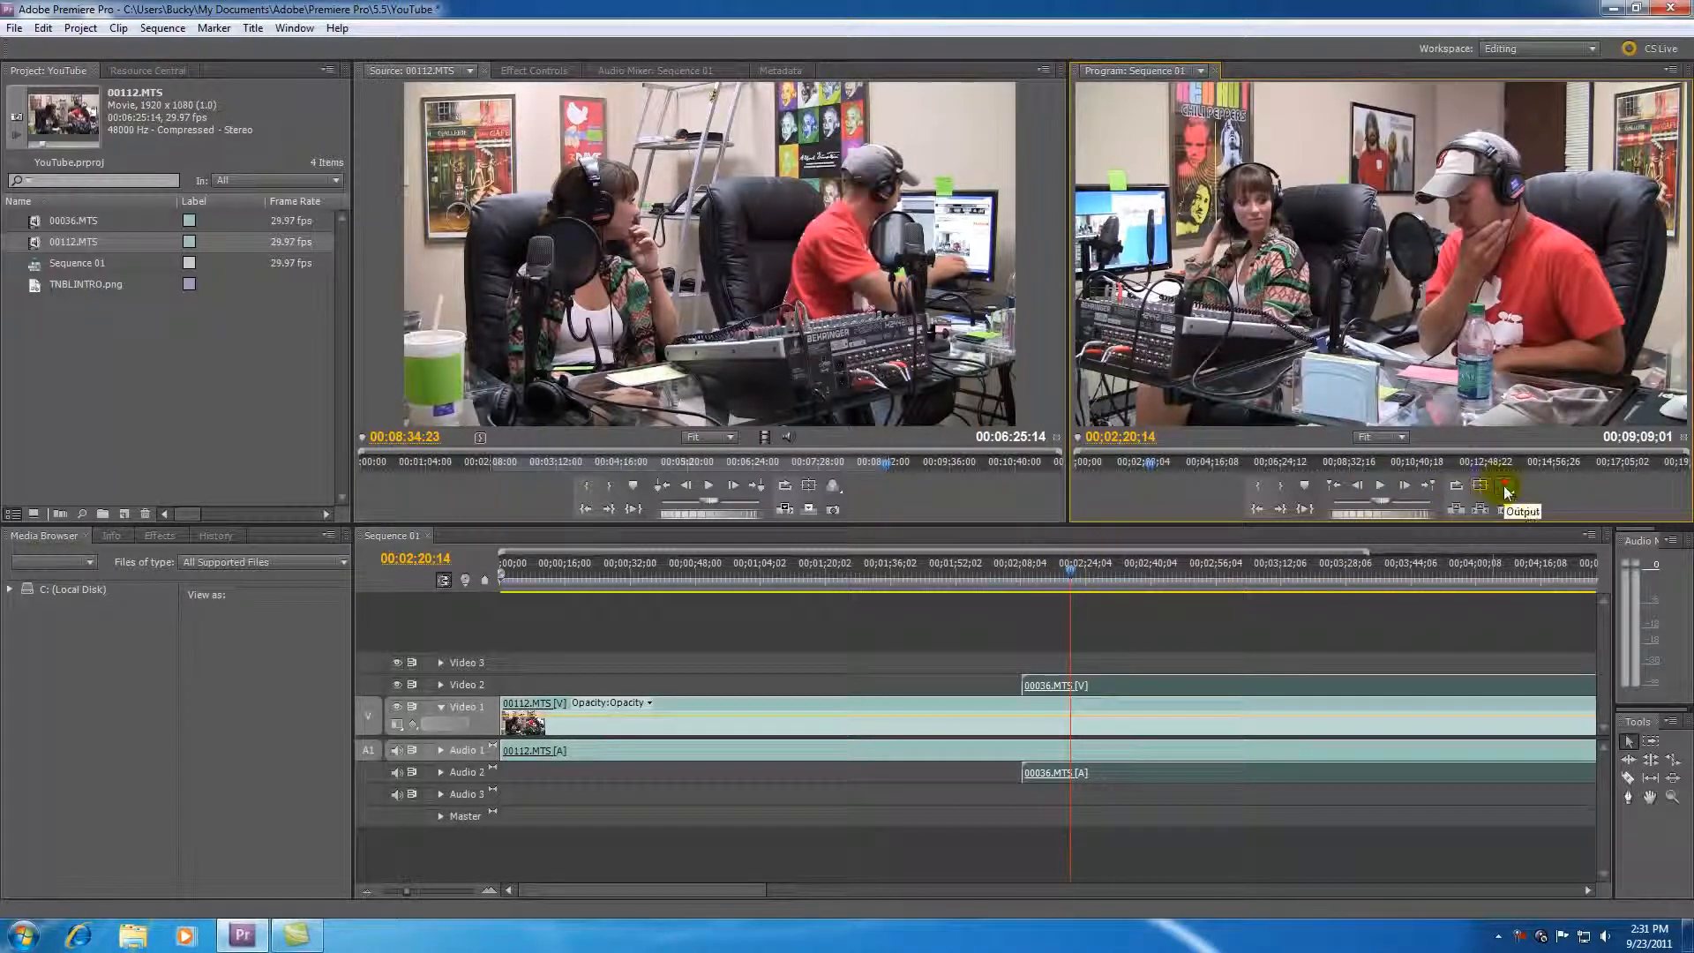
# - Toggle loop playback for the Program monitor, play briefly, and move the playhead to the sequence's end at 00;09;08;26
pyautogui.click(1456, 487)
pyautogui.click(1381, 485)
pyautogui.click(1381, 485)
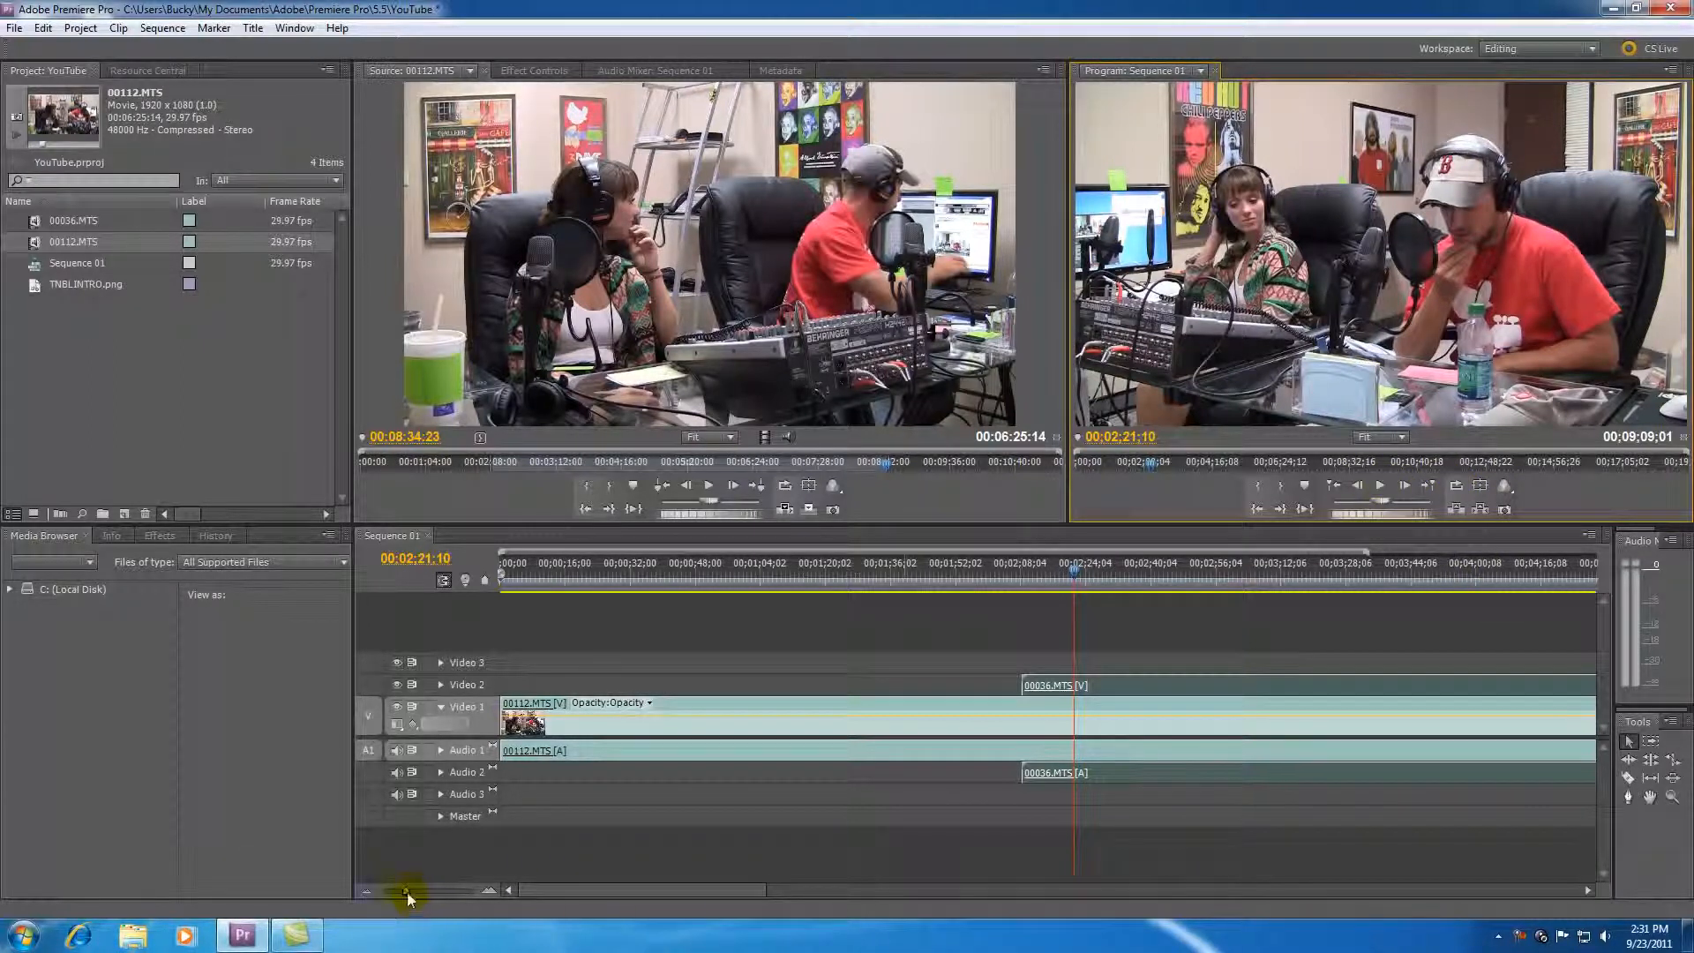
pyautogui.moveTo(407, 892); pyautogui.dragTo(394, 892)
pyautogui.click(1103, 574)
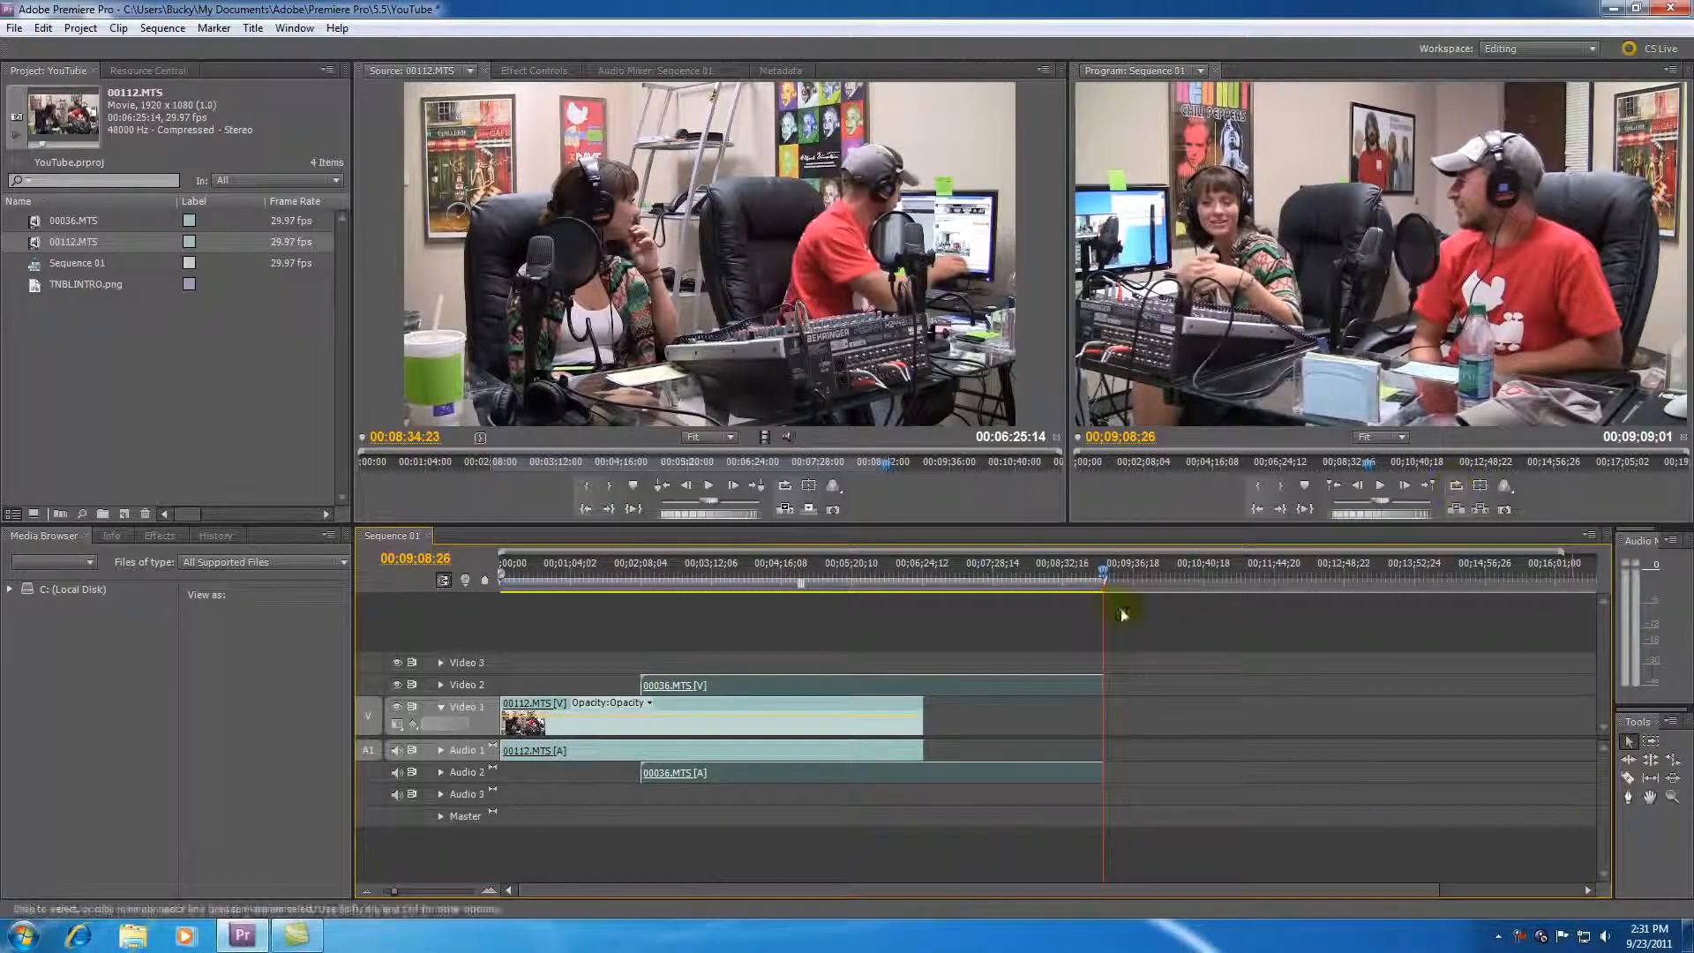
# - Show the safe margins over the Program monitor picture and hide them again
pyautogui.click(1480, 485)
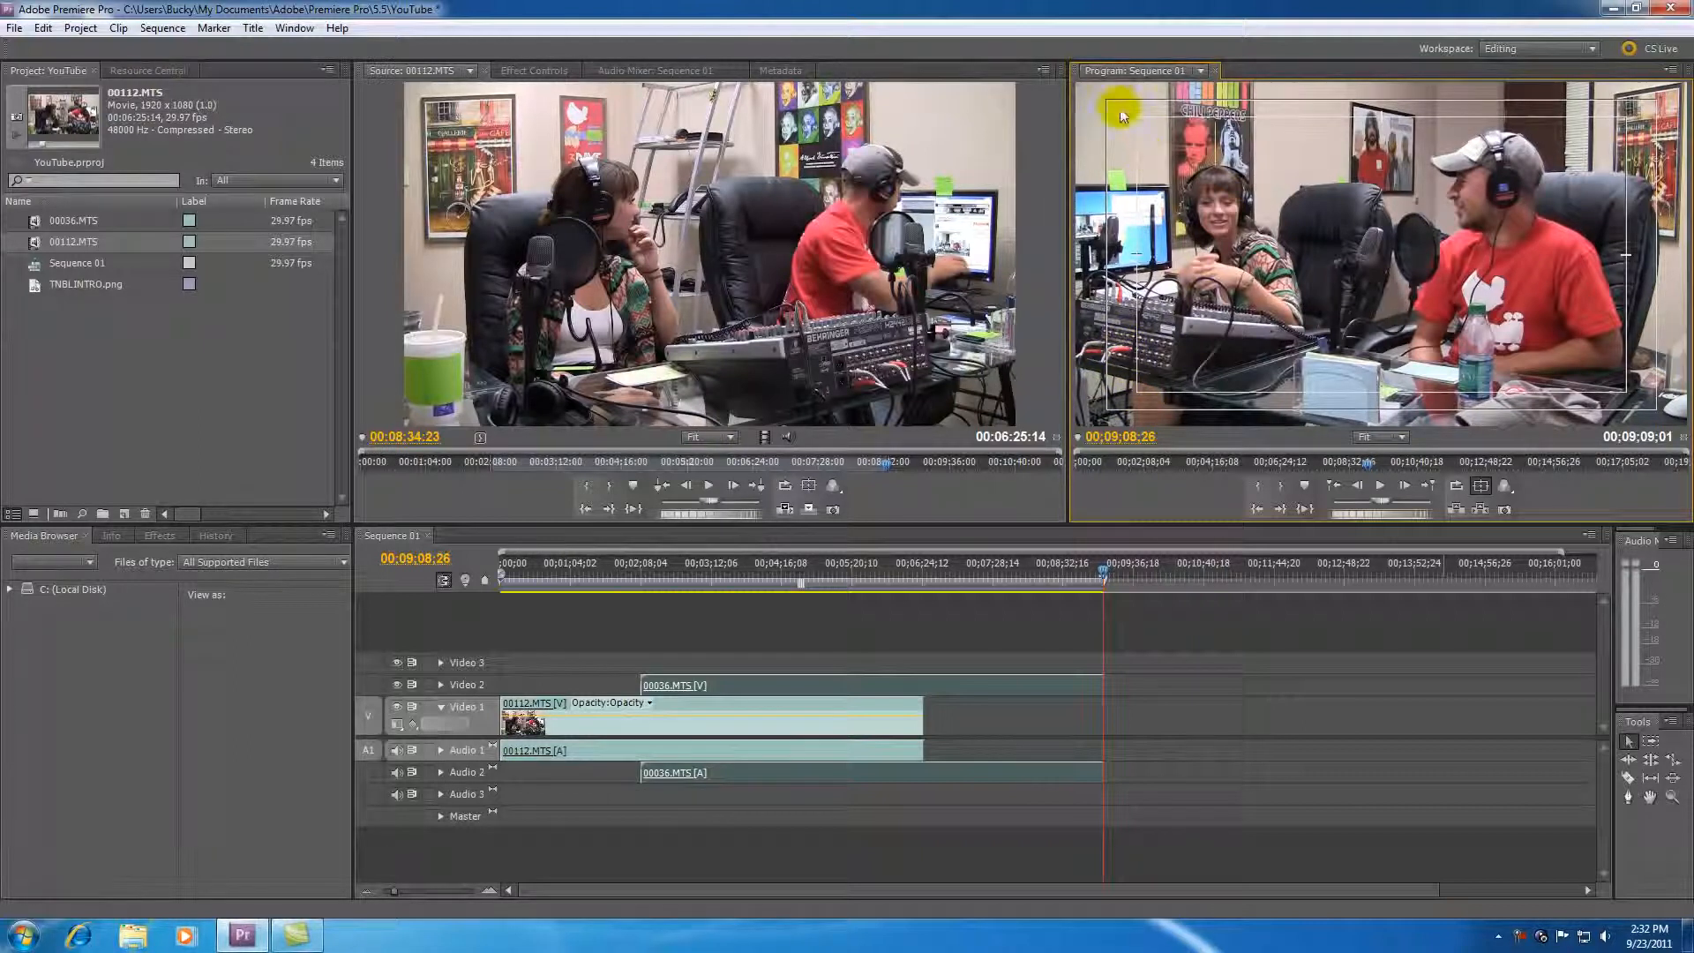
pyautogui.click(1481, 489)
pyautogui.click(1480, 489)
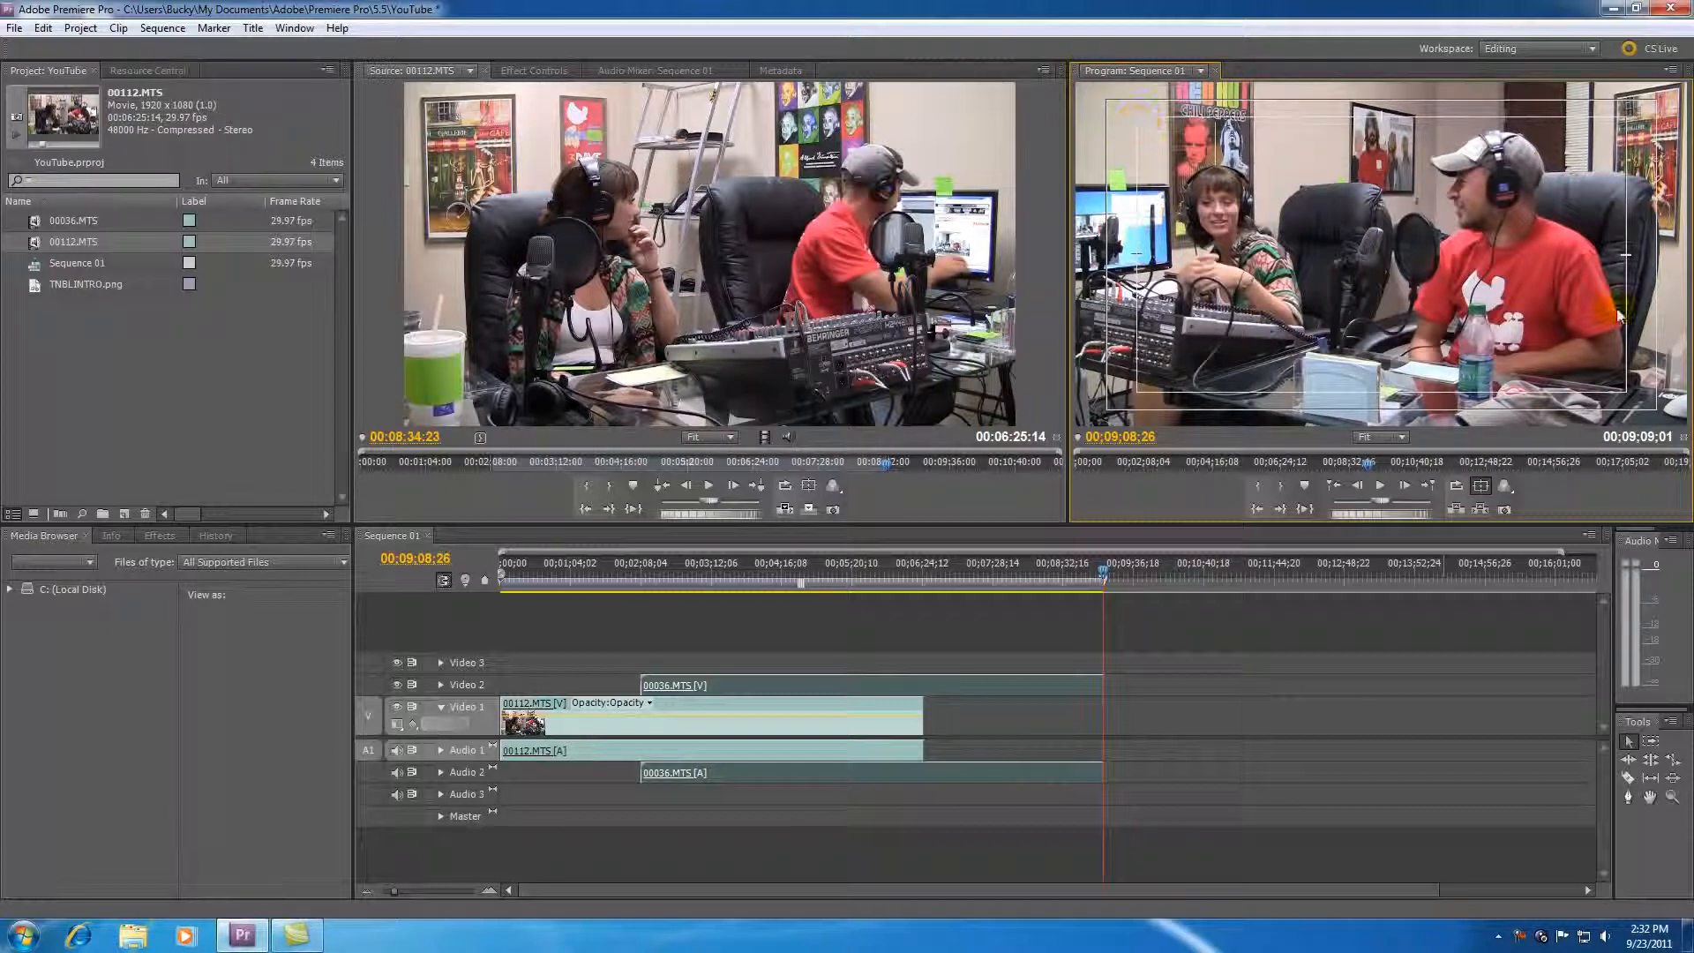
pyautogui.click(1483, 485)
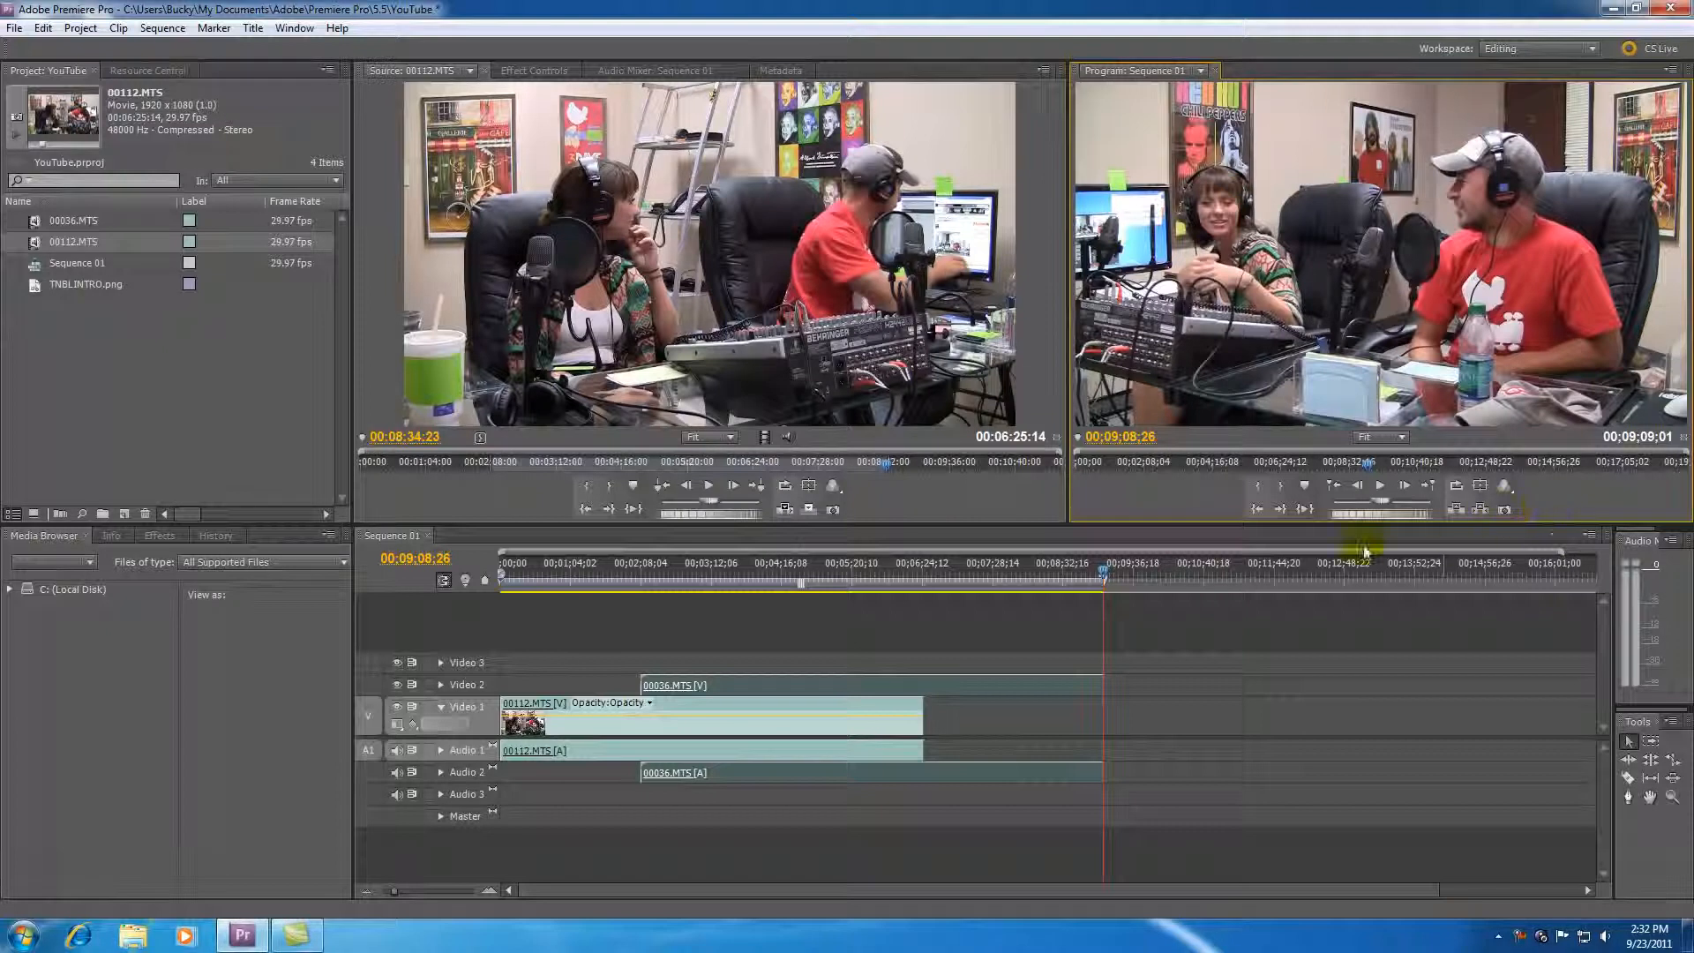
# - Move the sequence playhead back to the frame at 00;08;02;05
pyautogui.click(1089, 576)
pyautogui.moveTo(1086, 575); pyautogui.dragTo(1027, 574)
pyautogui.press('space')
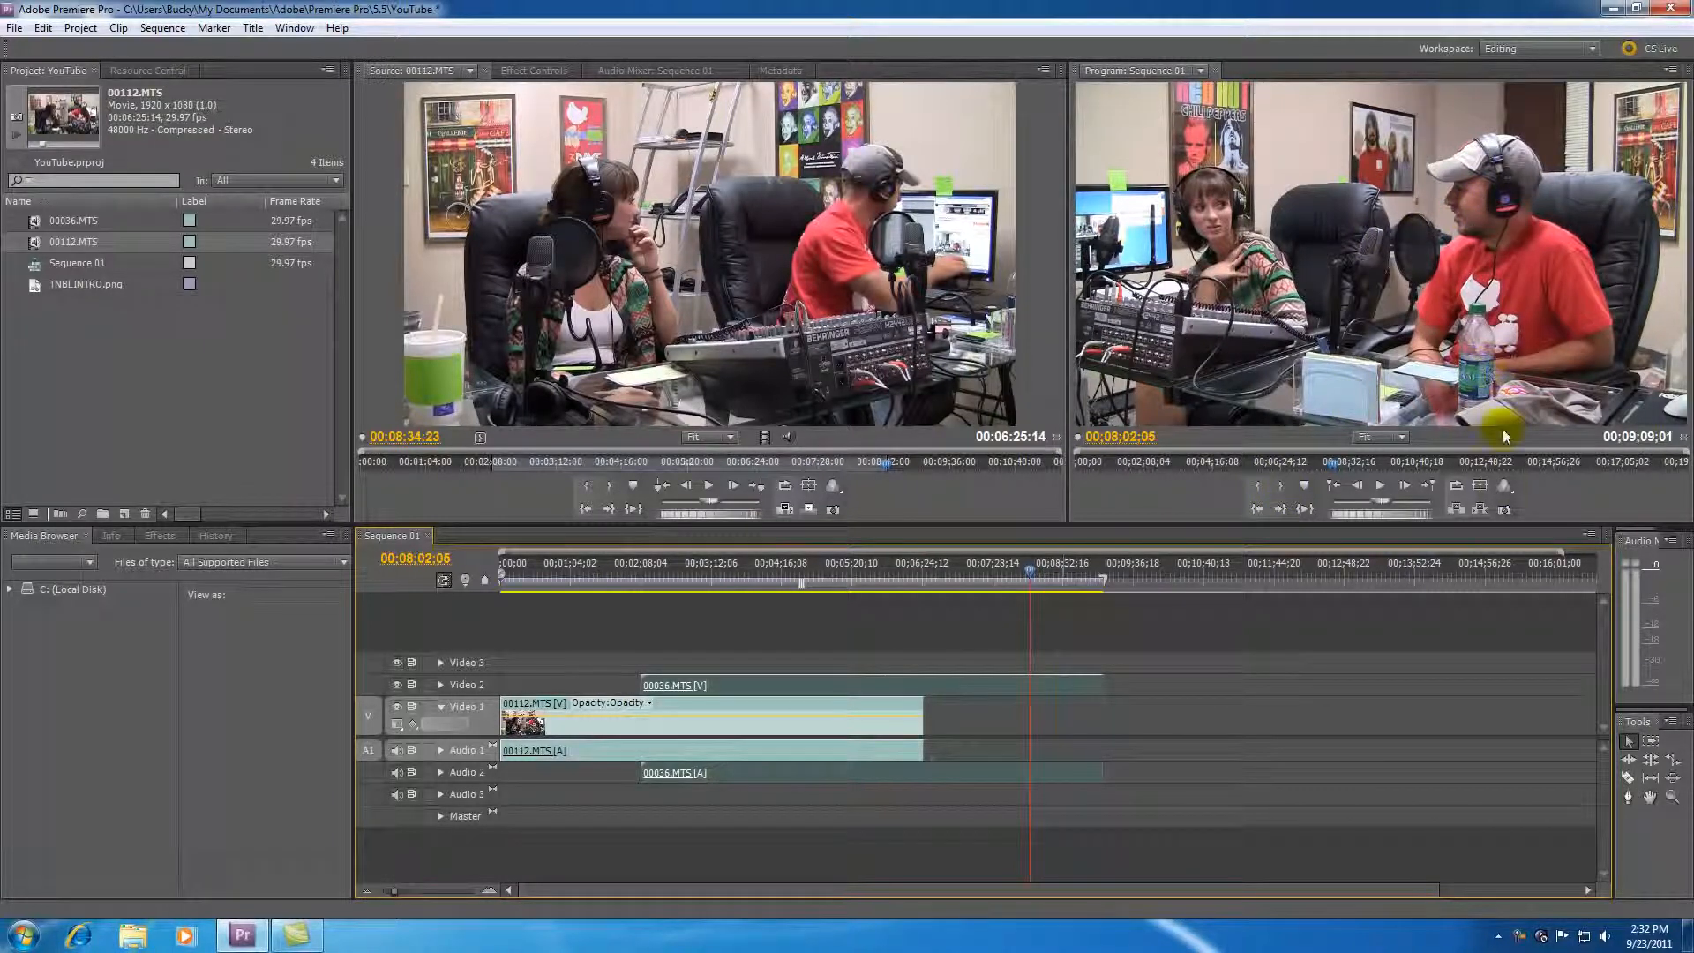
# - Open the Export Frame settings for the current Program monitor frame, try different image formats and cancel the export
pyautogui.click(1502, 510)
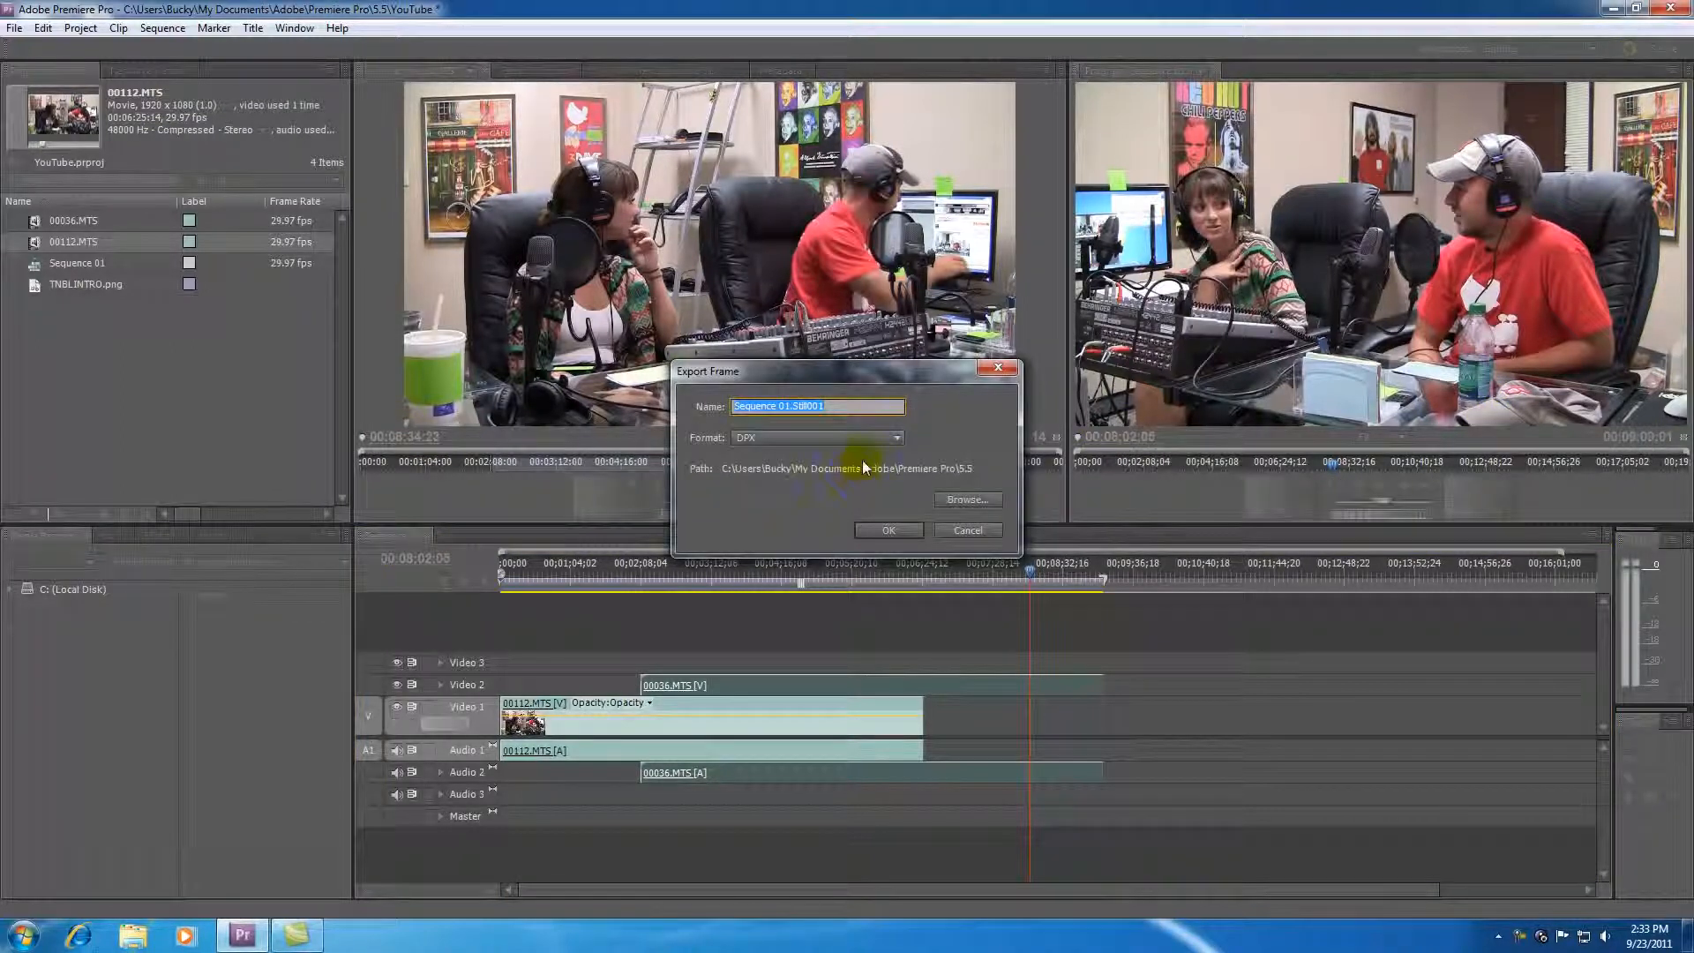
pyautogui.click(998, 367)
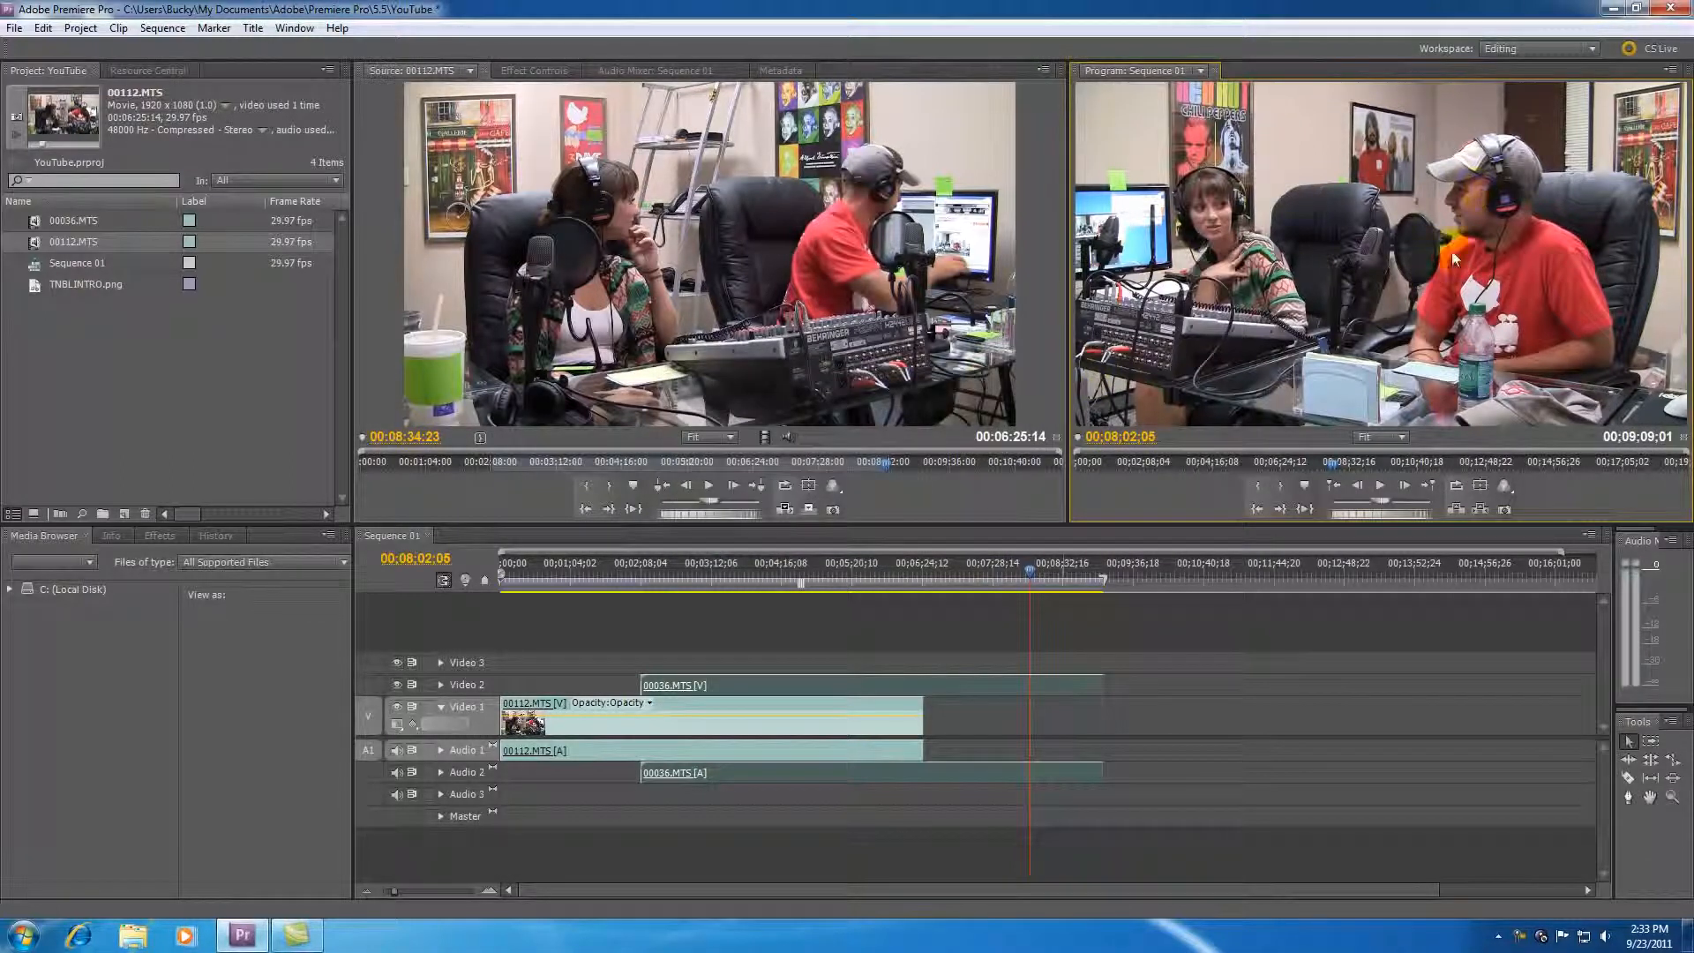
pyautogui.click(1505, 509)
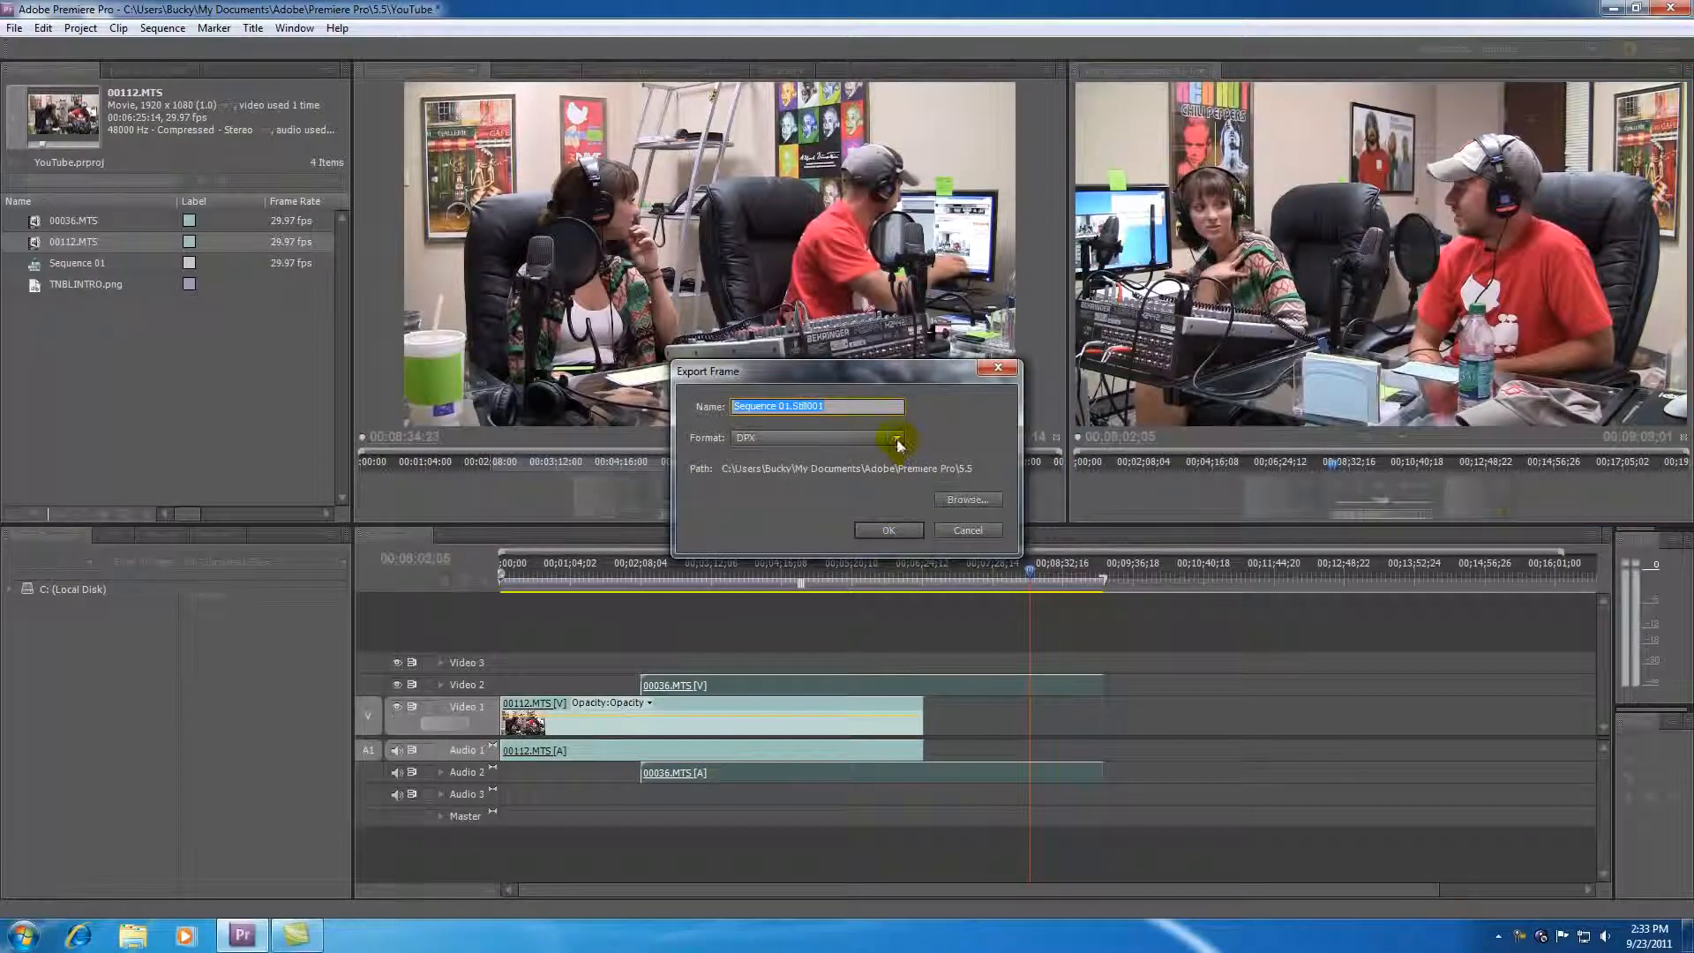
pyautogui.click(897, 438)
pyautogui.click(786, 493)
pyautogui.click(898, 439)
pyautogui.click(805, 510)
pyautogui.click(1001, 371)
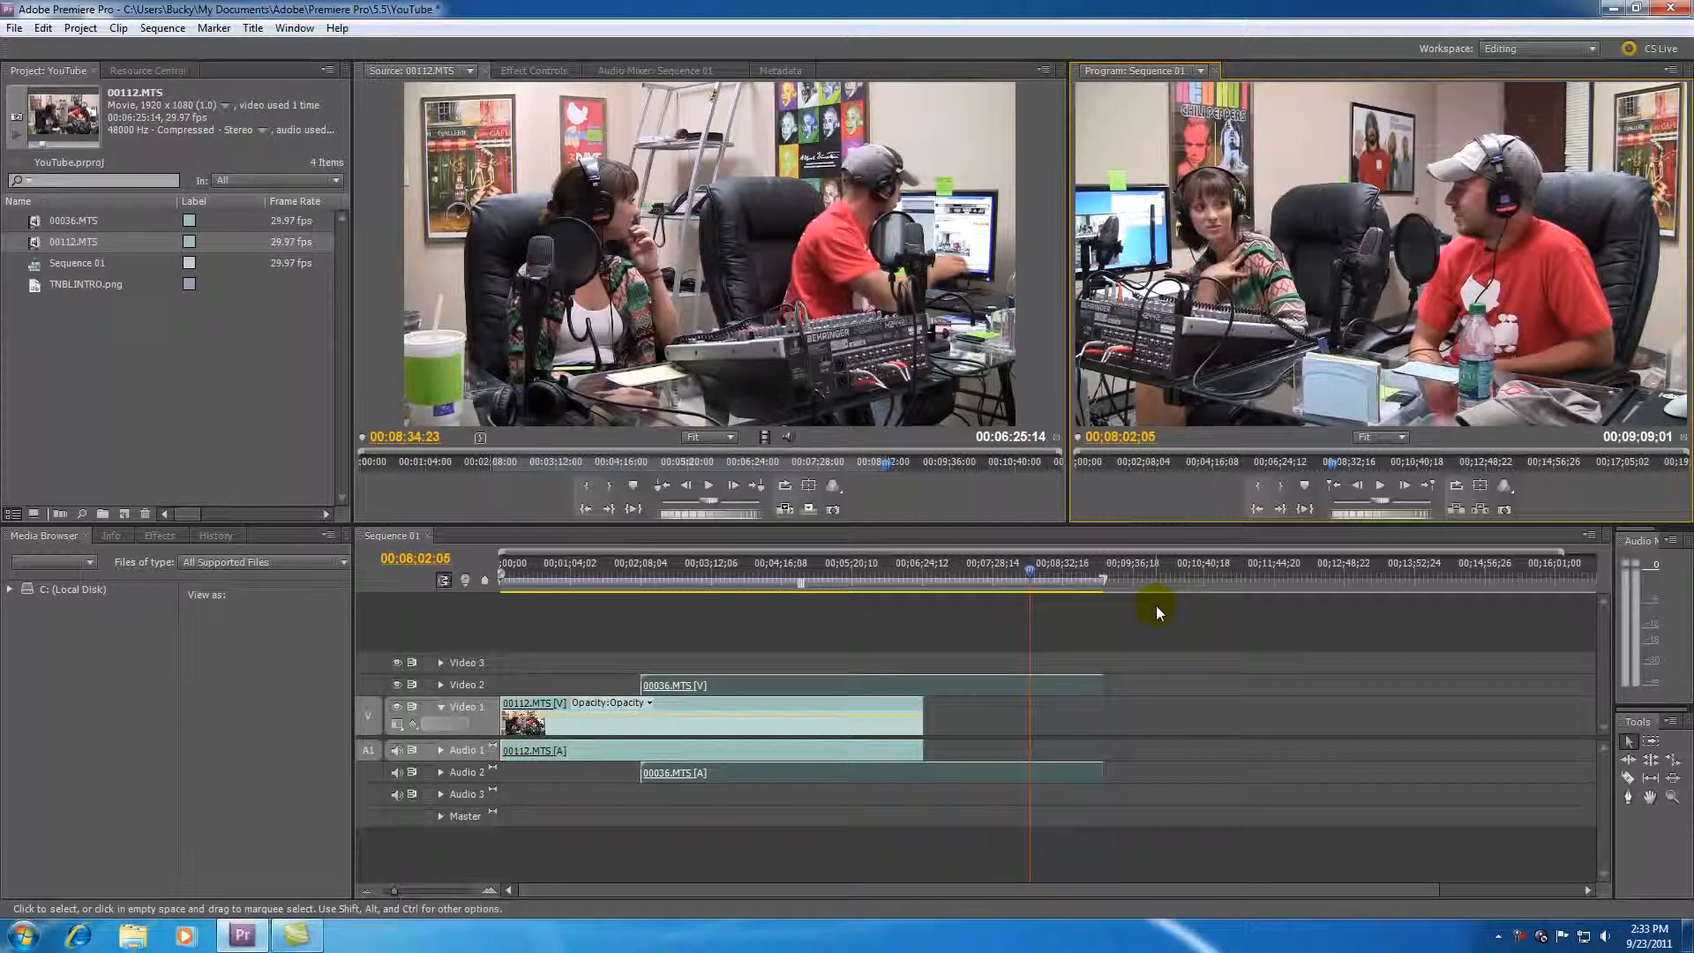
pyautogui.rightClick(1522, 940)
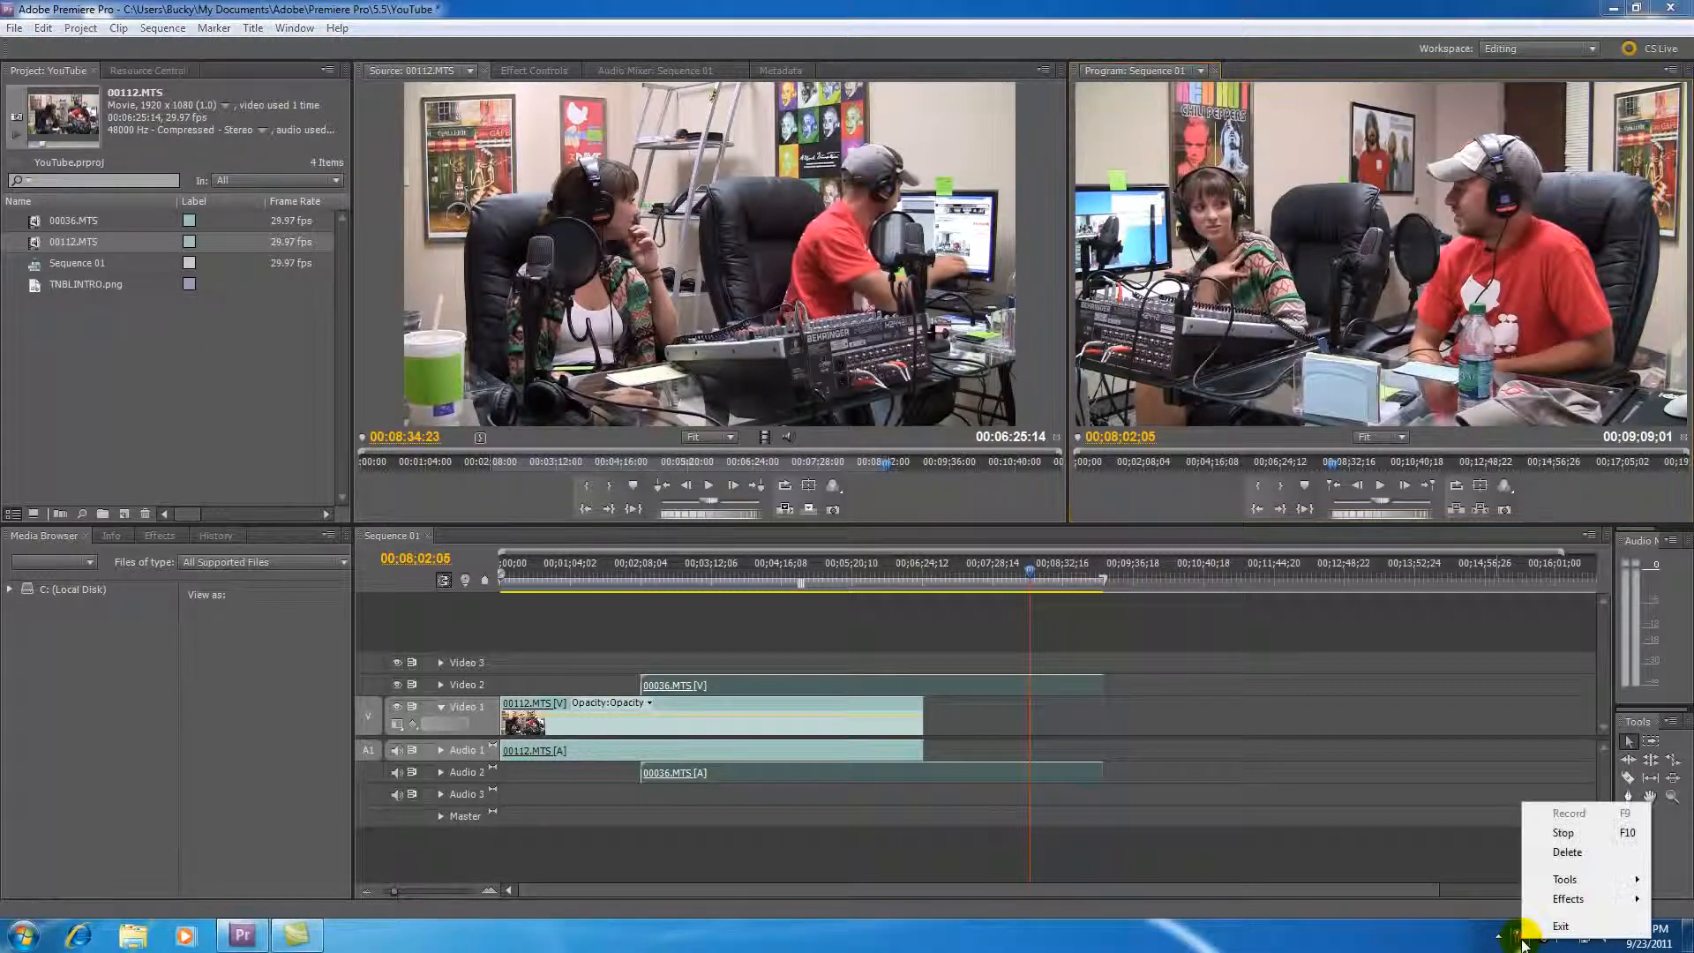